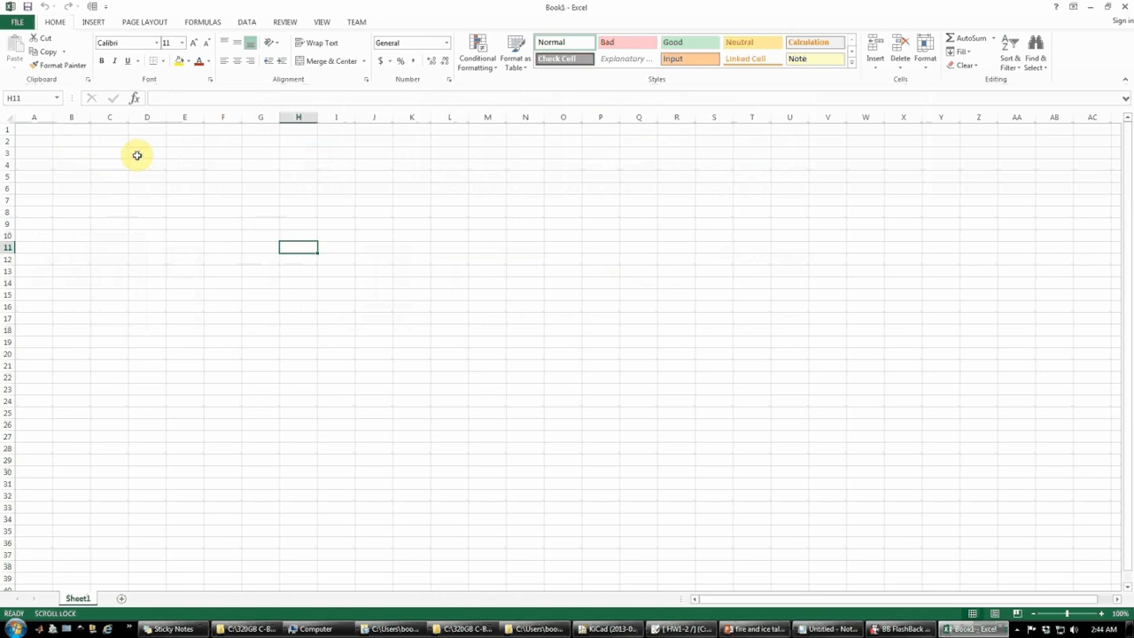
left_click(131, 176)
left_click_drag(411, 271, 247, 206)
left_click(258, 233)
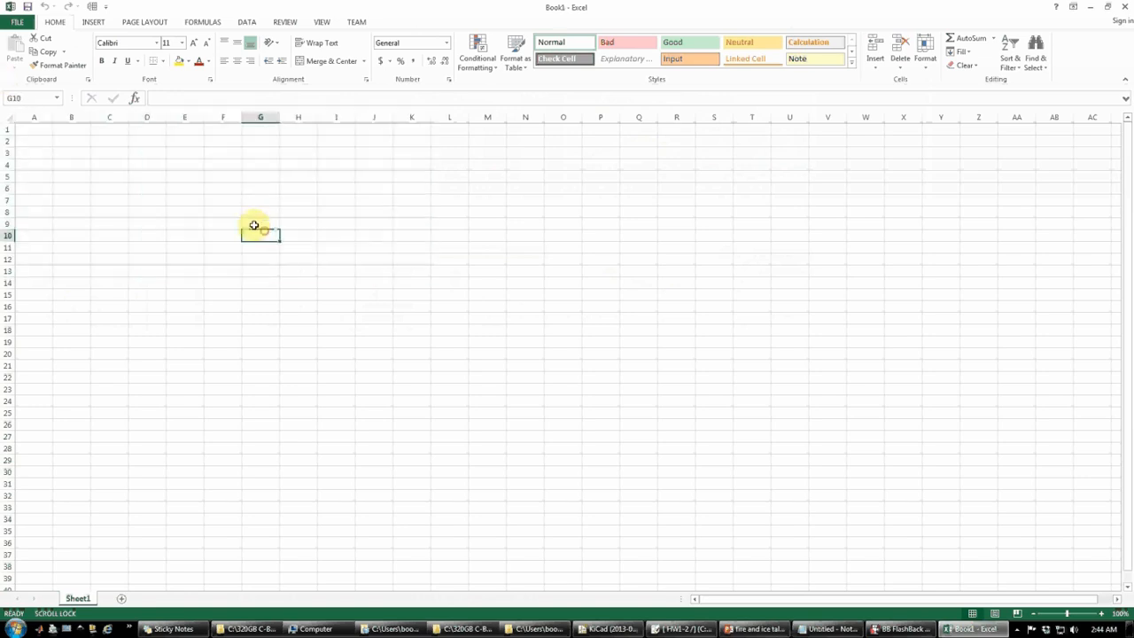
left_click(24, 129)
left_click(68, 142)
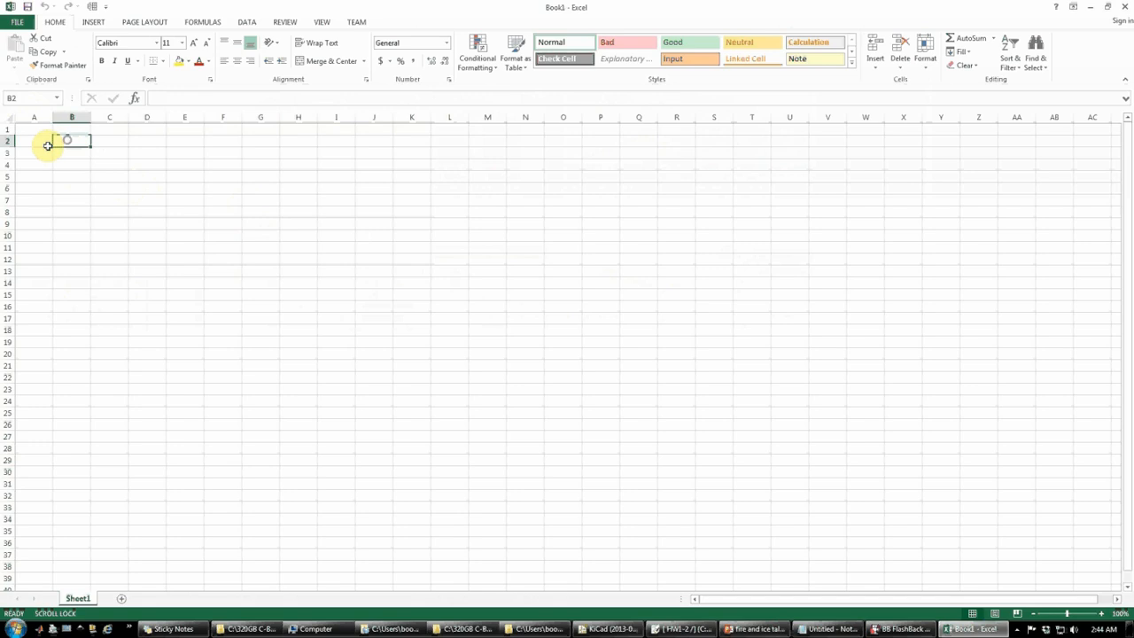
left_click(74, 155)
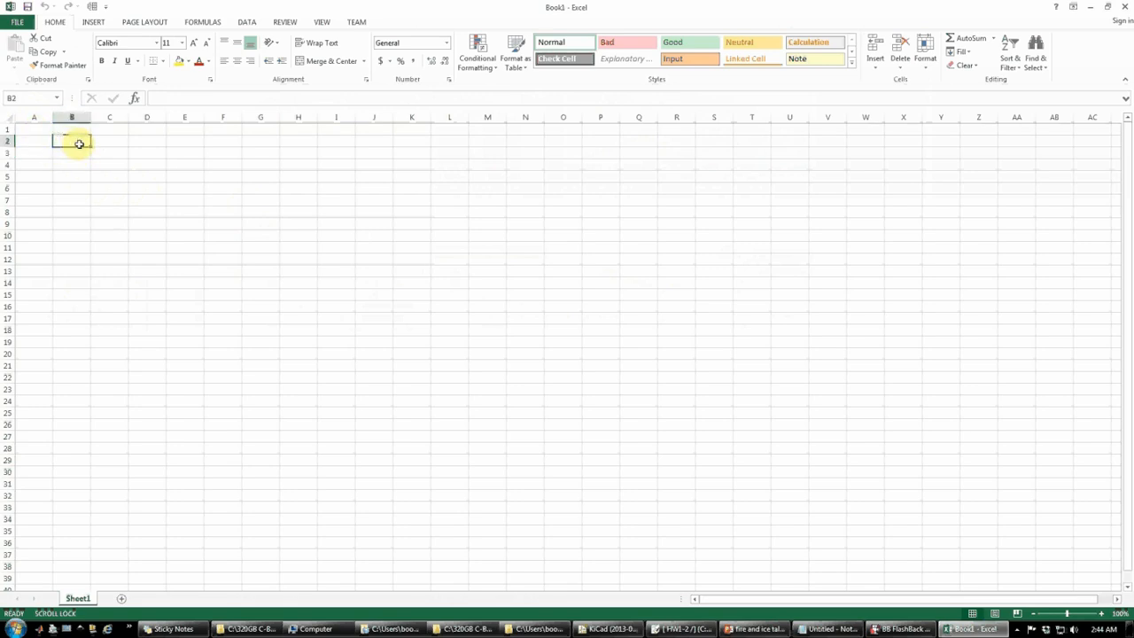
left_click(78, 165)
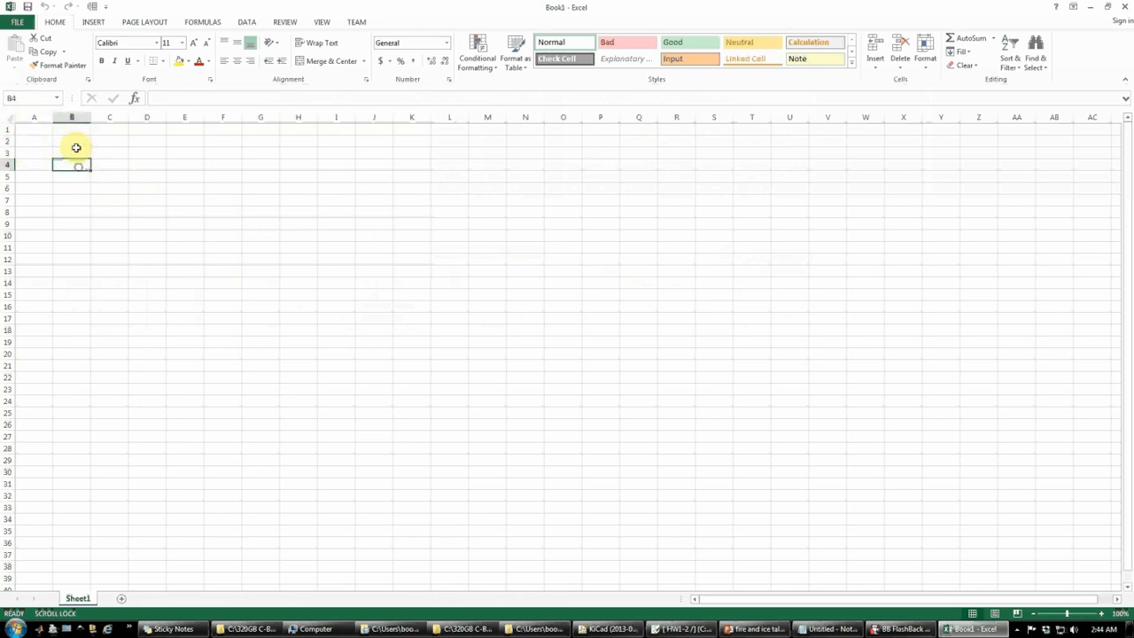
left_click(76, 142)
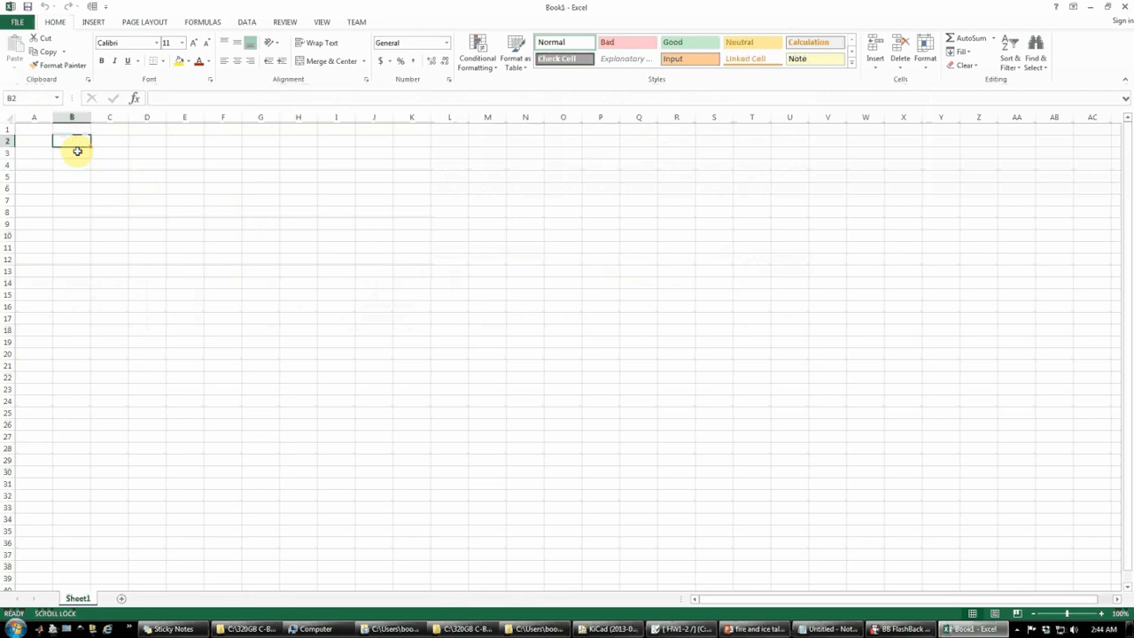
left_click(149, 226)
left_click_drag(71, 139, 308, 367)
left_click_drag(326, 404, 80, 153)
left_click_drag(88, 178, 92, 177)
left_click(73, 141)
left_click(71, 153)
left_click(101, 142)
left_click(104, 154)
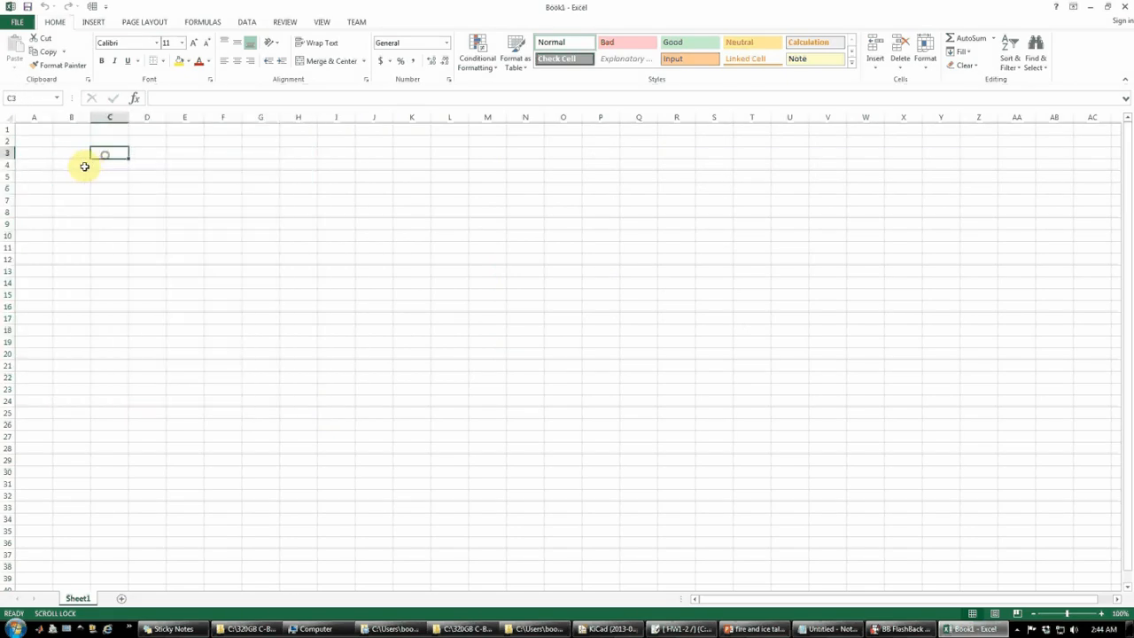
left_click(83, 167)
left_click(102, 167)
left_click(144, 163)
left_click(142, 153)
left_click(84, 143)
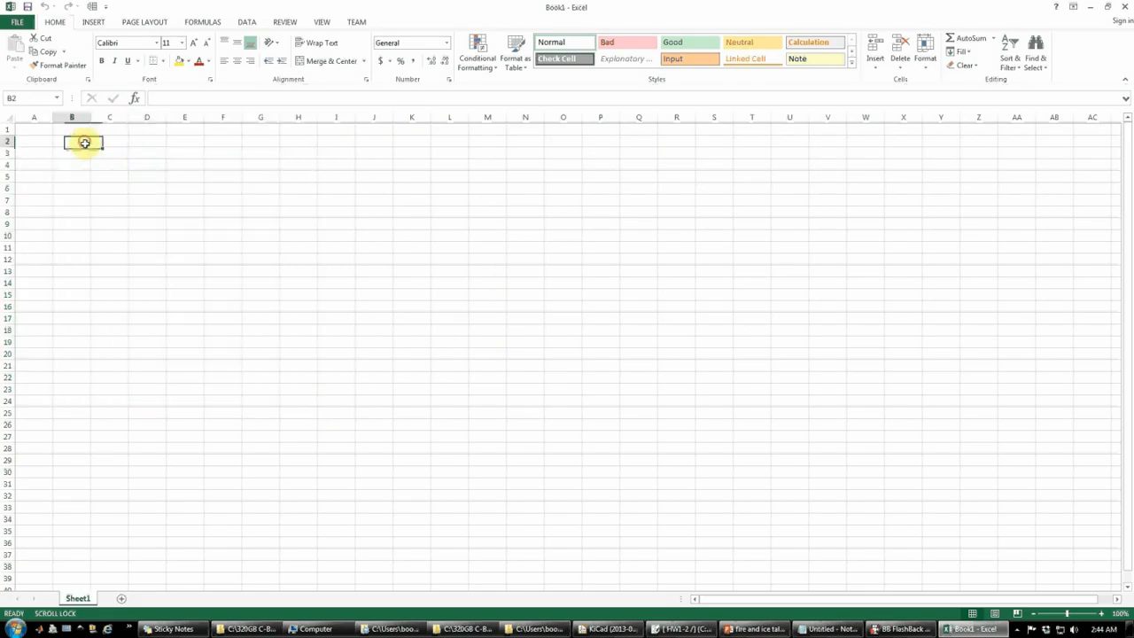
left_click(106, 154)
left_click(108, 142)
left_click(76, 143)
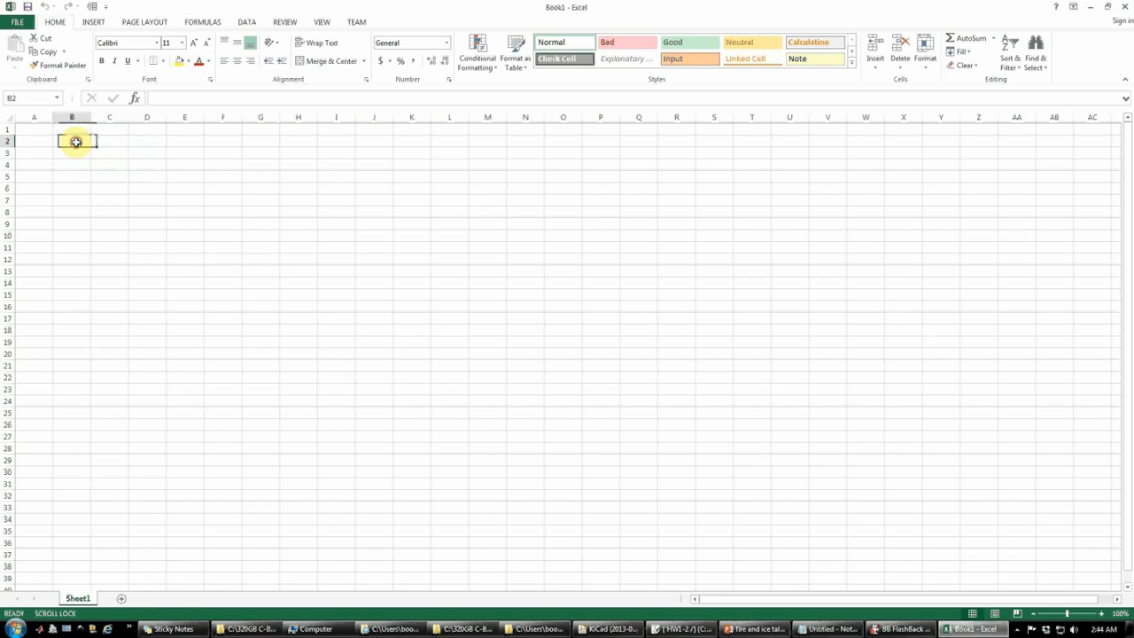
left_click(77, 174)
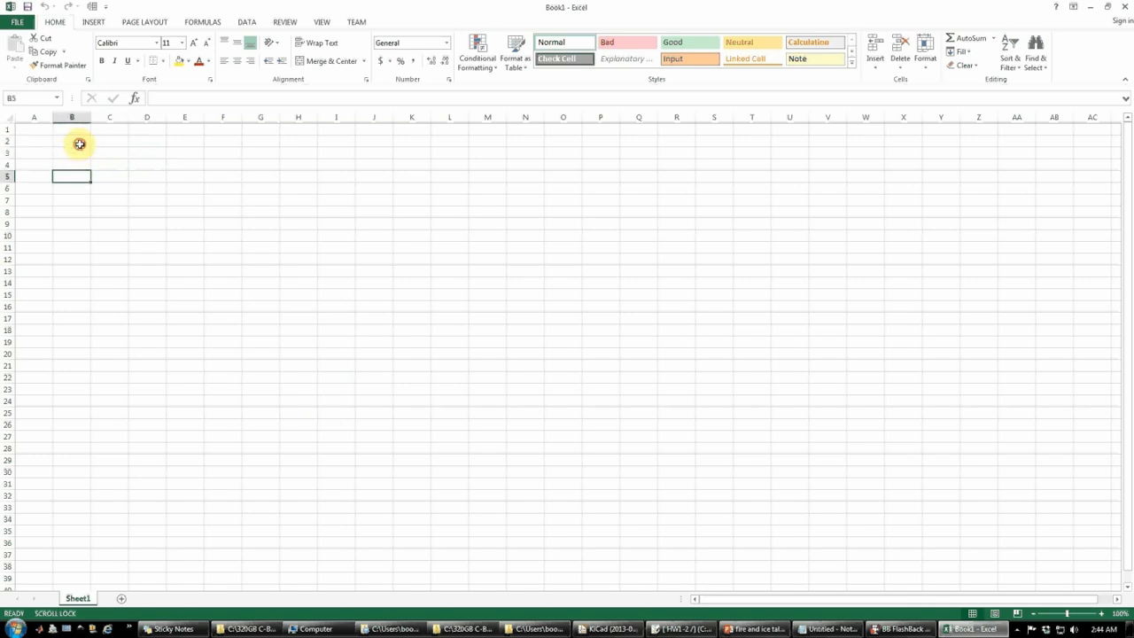
left_click(79, 143)
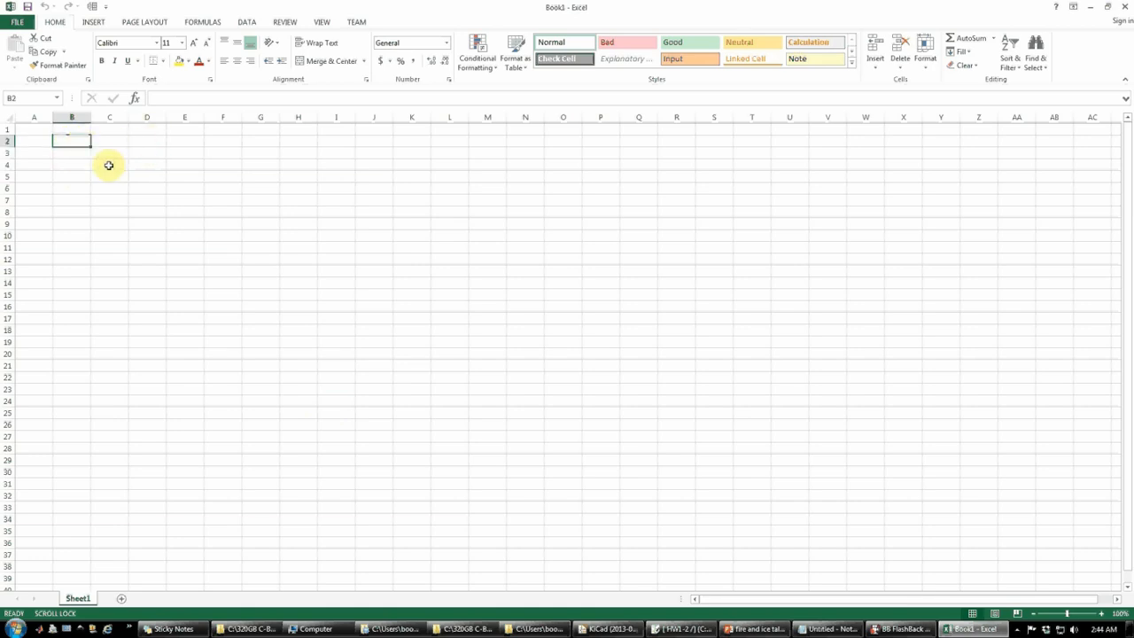
left_click(139, 204)
left_click_drag(82, 140, 101, 169)
left_click(115, 216)
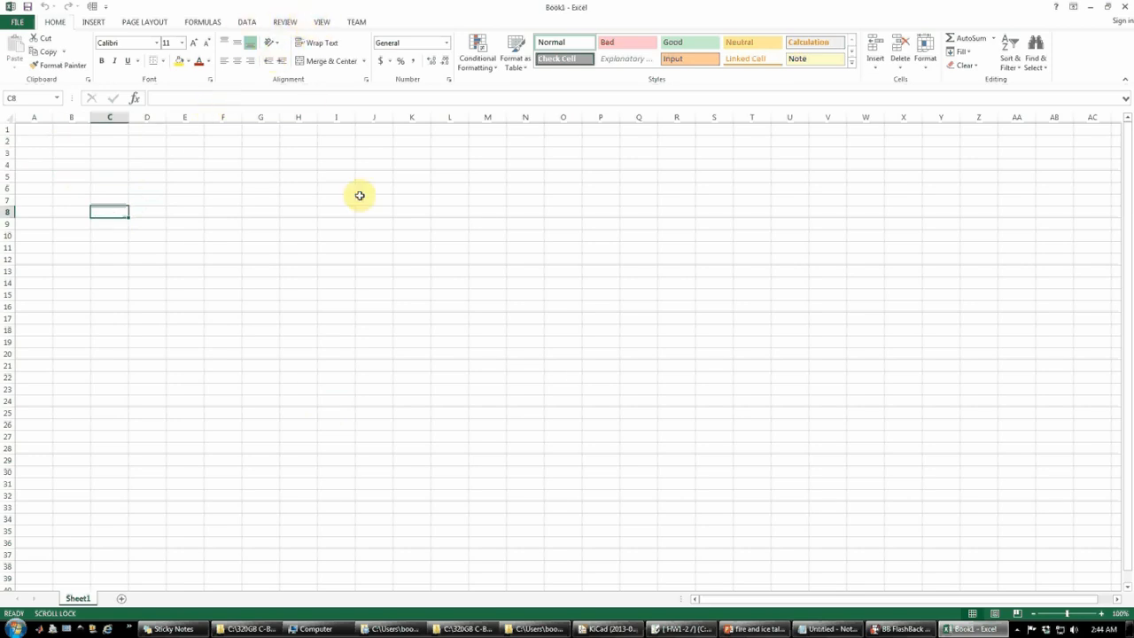
left_click(56, 225)
left_click_drag(73, 140, 148, 189)
left_click(172, 254)
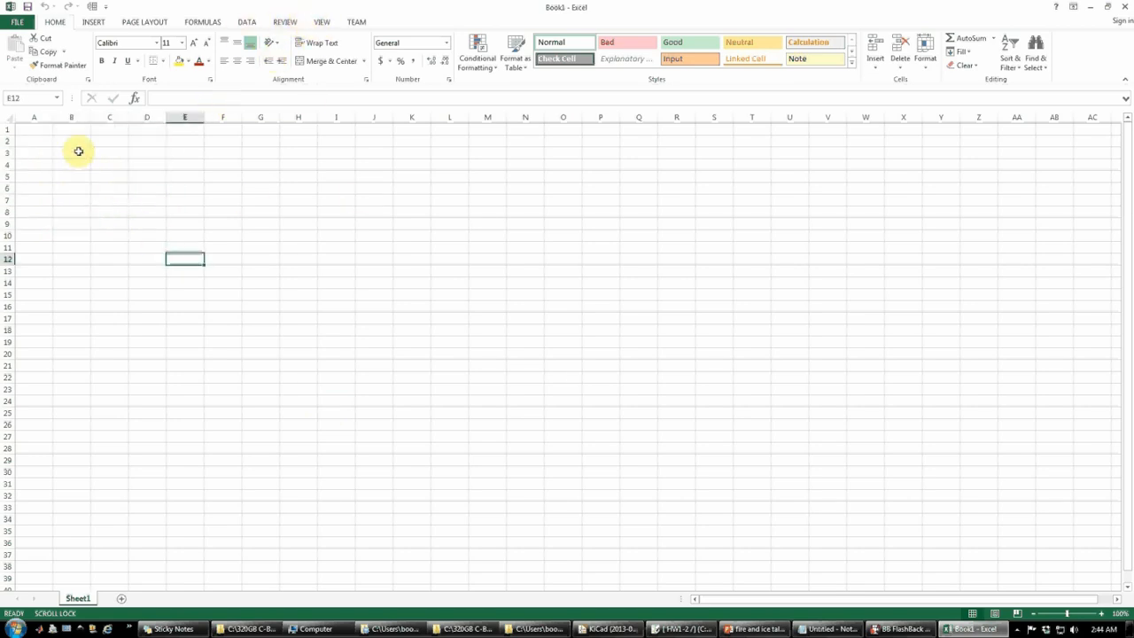
left_click_drag(74, 140, 151, 190)
left_click(163, 233)
left_click(163, 236)
left_click(160, 234)
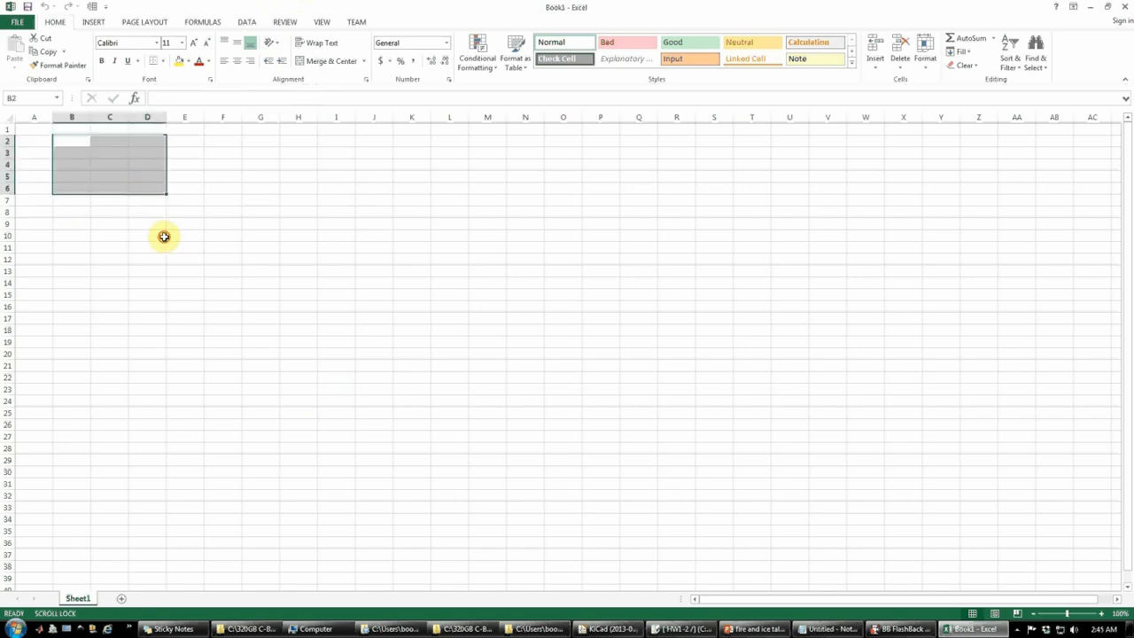
left_click(162, 236)
left_click_drag(72, 142, 151, 191)
left_click(156, 238)
left_click_drag(75, 140, 132, 189)
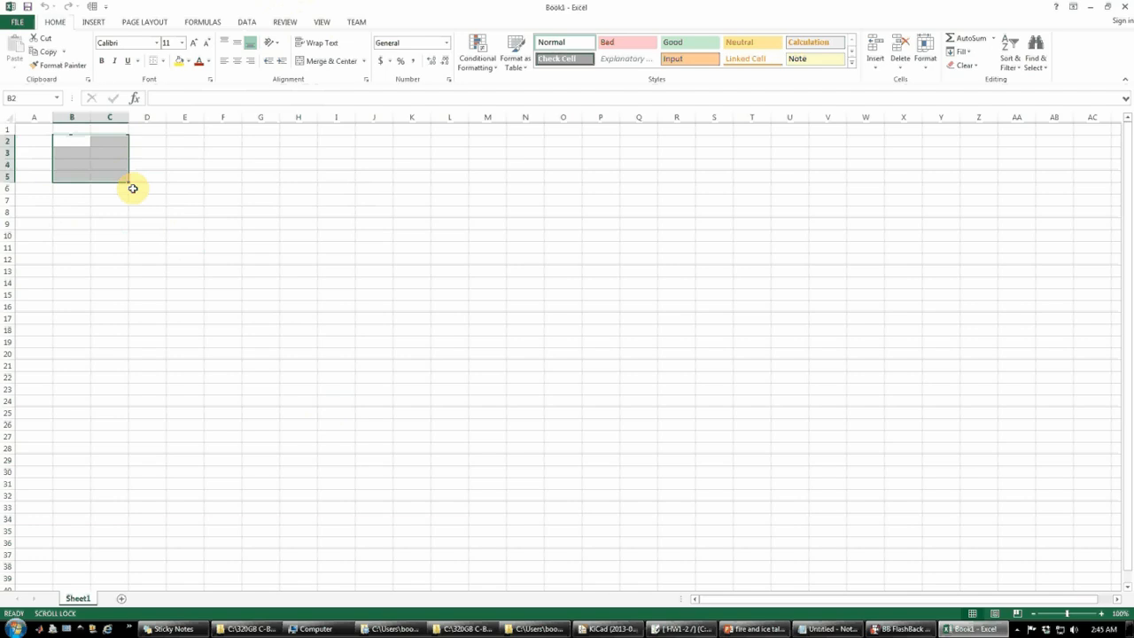
left_click(108, 235)
left_click(77, 165)
left_click(68, 142)
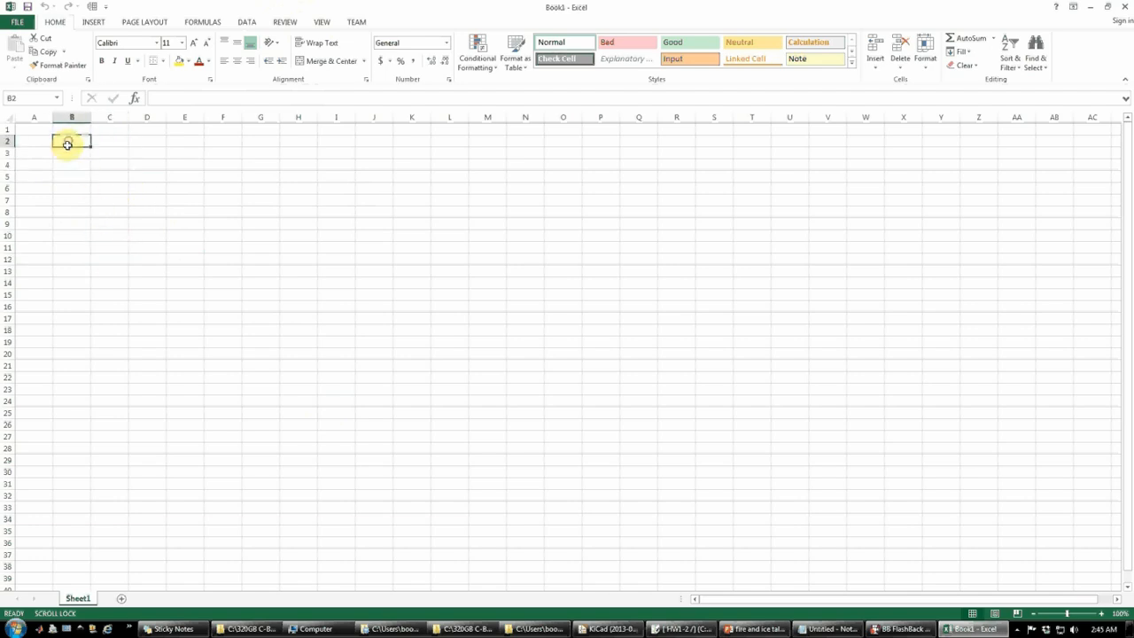
left_click(87, 201)
Enter the numbers 1, 2, 3, 4 and 5 down column B in cells B2 to B6.
left_click(68, 144)
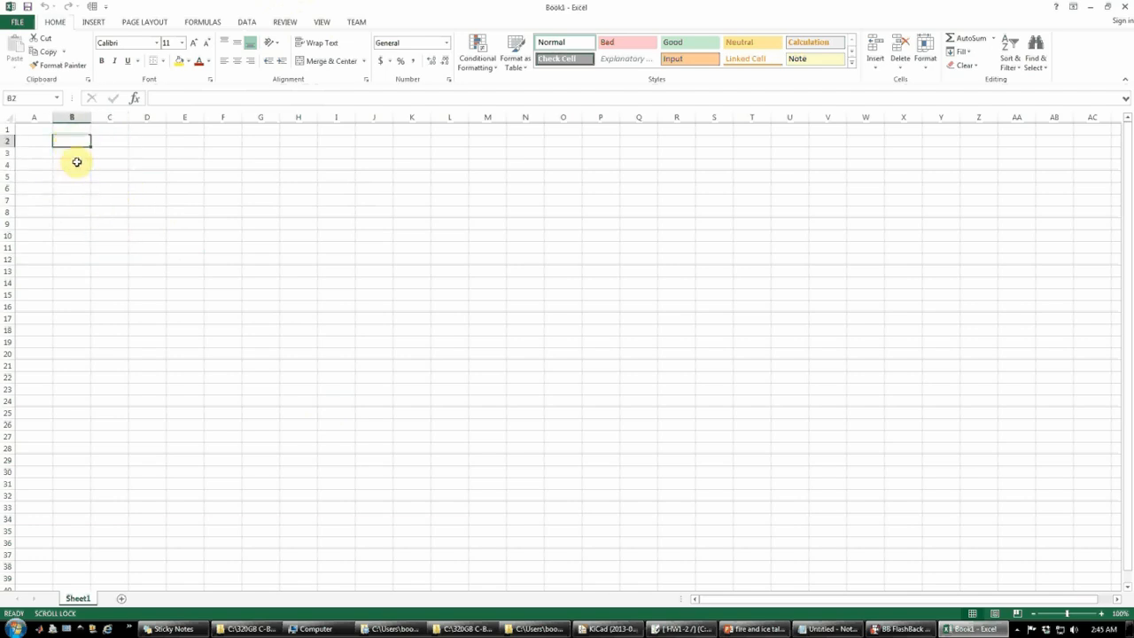
type("1")
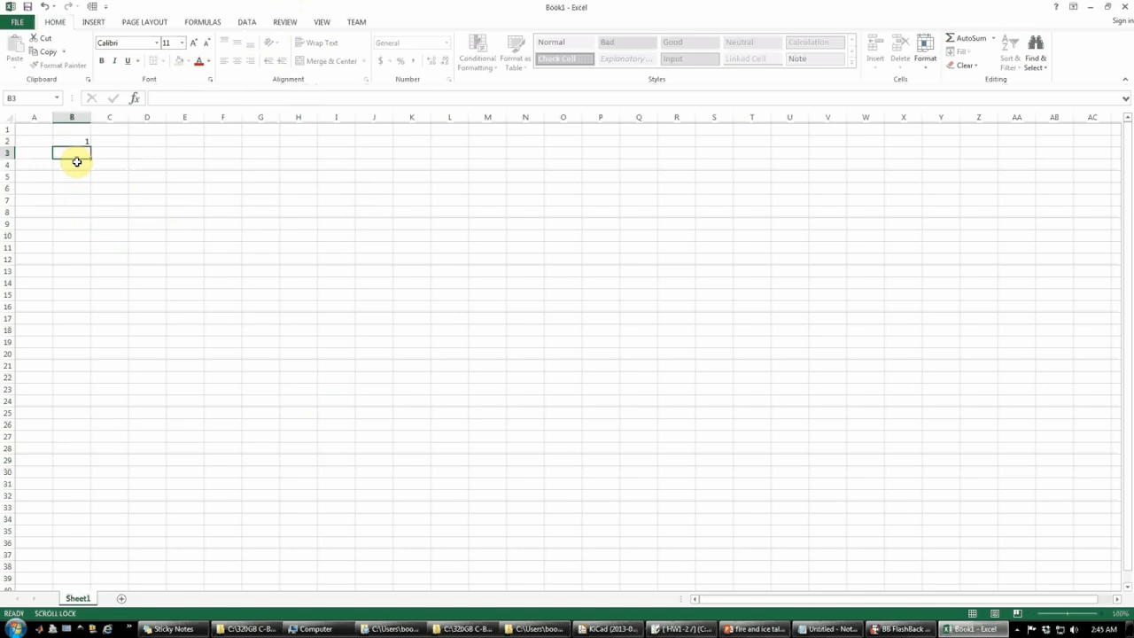
key("Return")
type("2")
key("Return")
type("3")
key("Return")
type("4")
key("Return")
type("5")
key("Return")
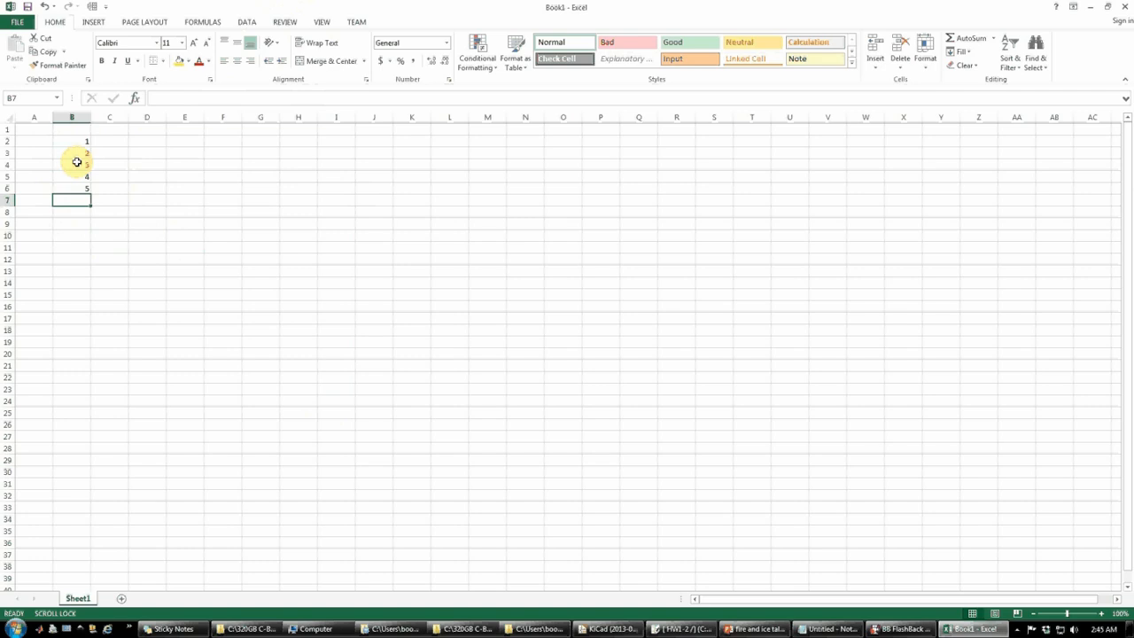
left_click(77, 162)
left_click(134, 160)
left_click(95, 143)
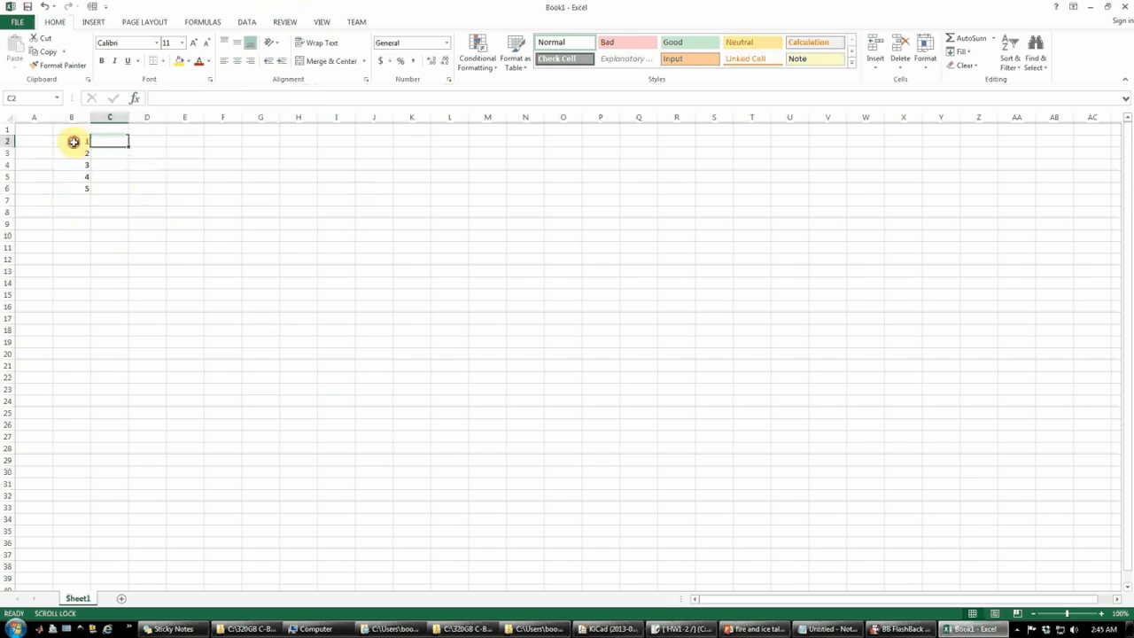
left_click(73, 143)
left_click(72, 162)
left_click(73, 176)
Enter 6 in cell B7, directly below the existing numbers.
left_click(76, 188)
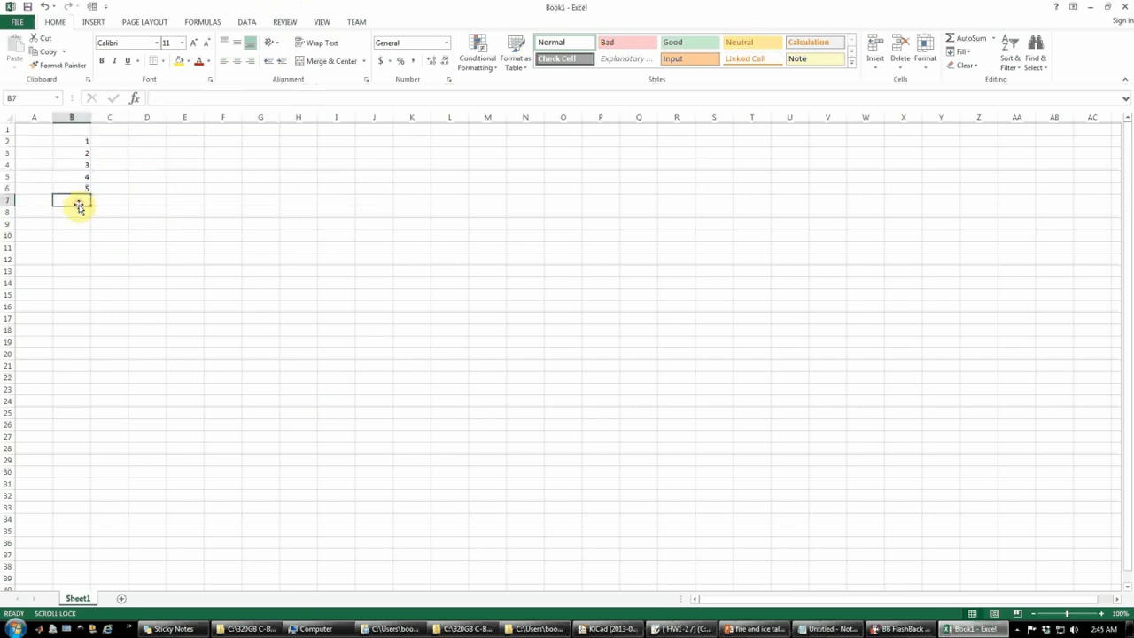
type("6")
key("Return")
left_click_drag(78, 151, 89, 201)
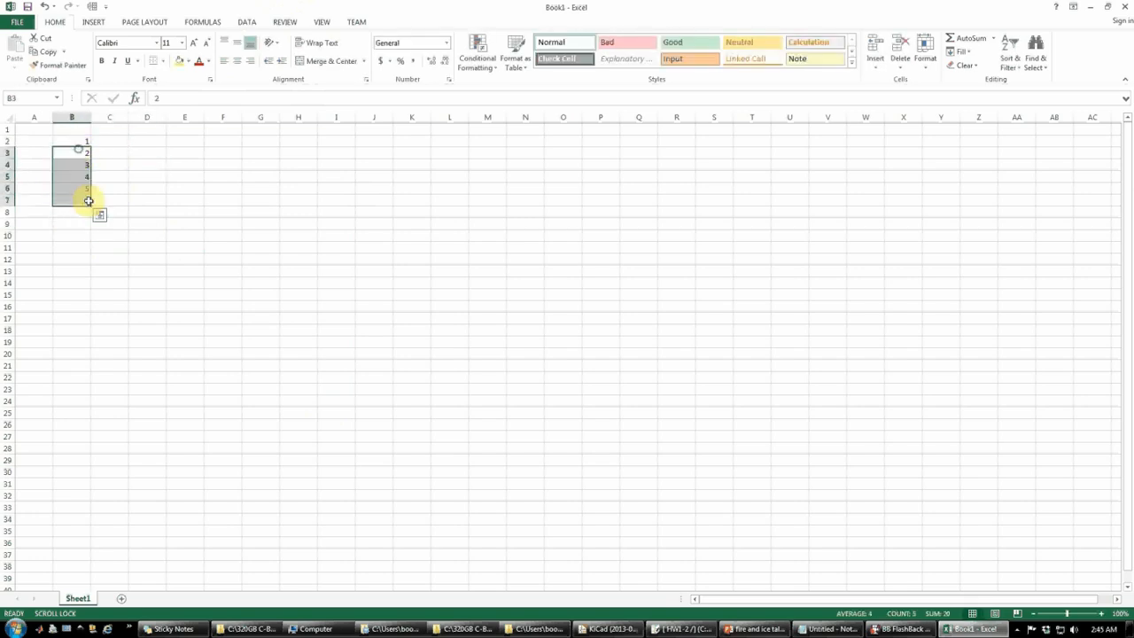
left_click(142, 200)
left_click(64, 187)
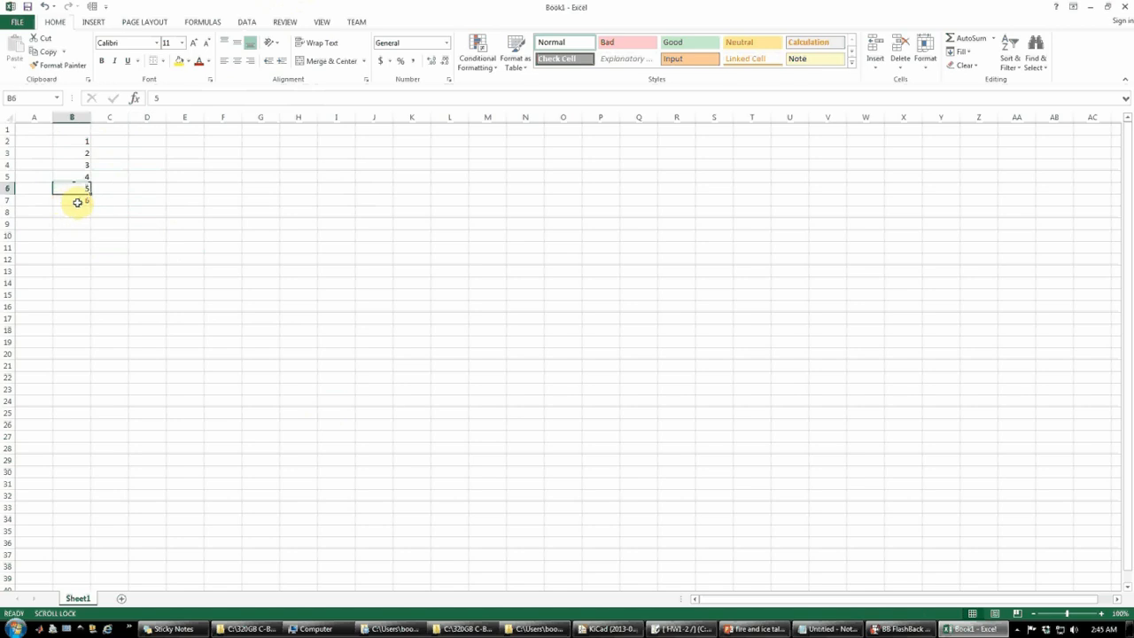
left_click(144, 189)
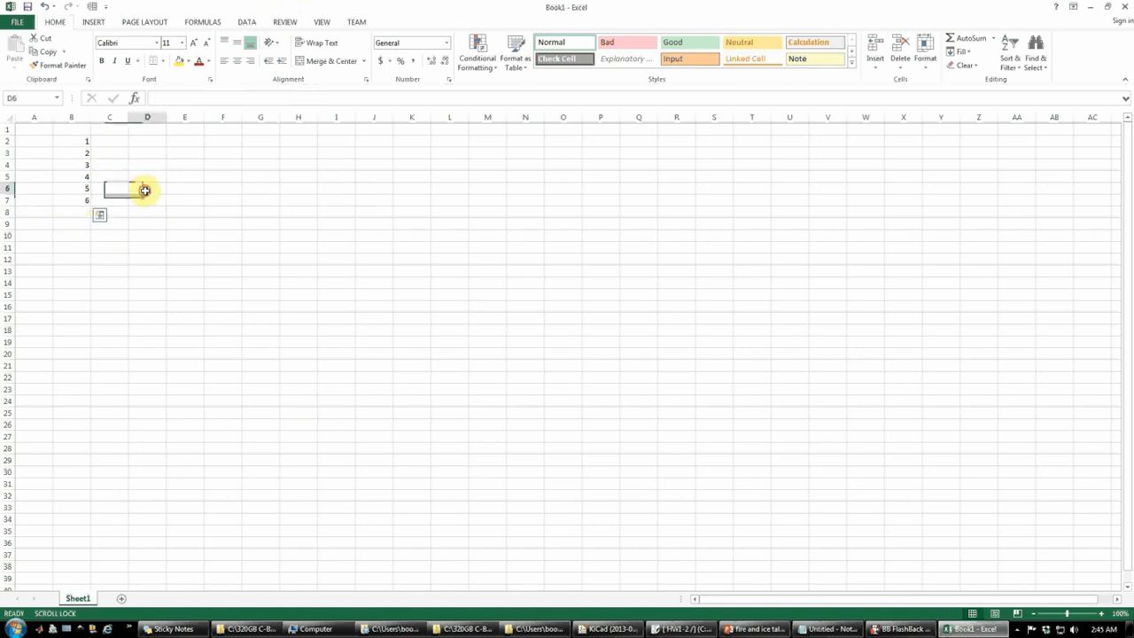
left_click(78, 201)
Extend the number series from cells B6:B7 down column B to row 35, so it runs up to 34.
left_click_drag(78, 191, 79, 195)
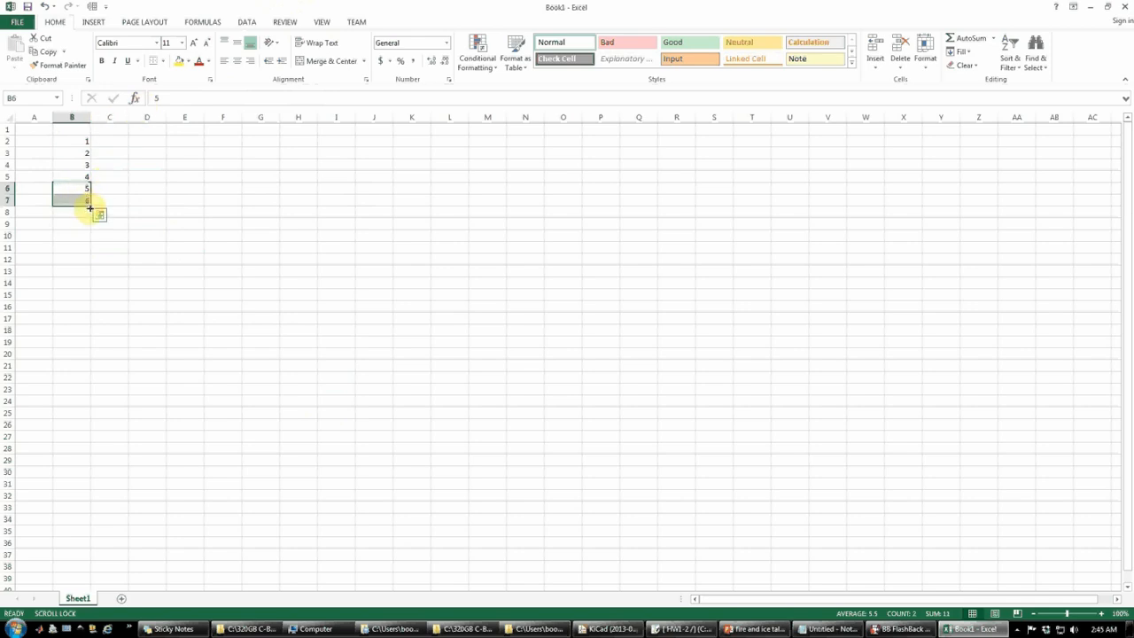
left_click_drag(88, 206, 79, 206)
left_click_drag(90, 205, 77, 541)
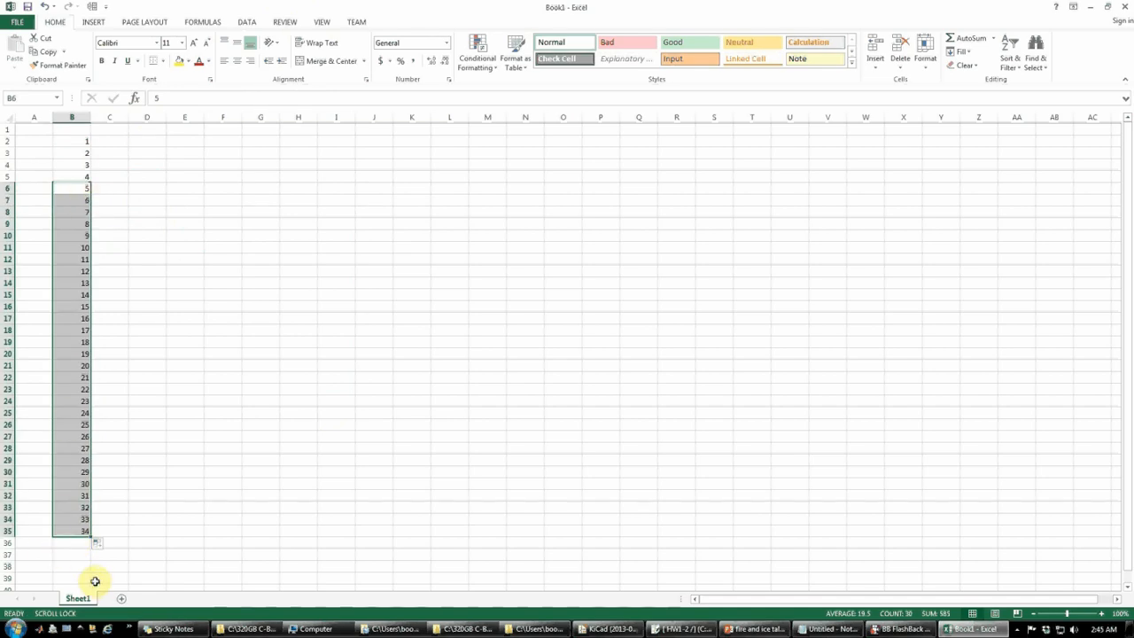
left_click(131, 451)
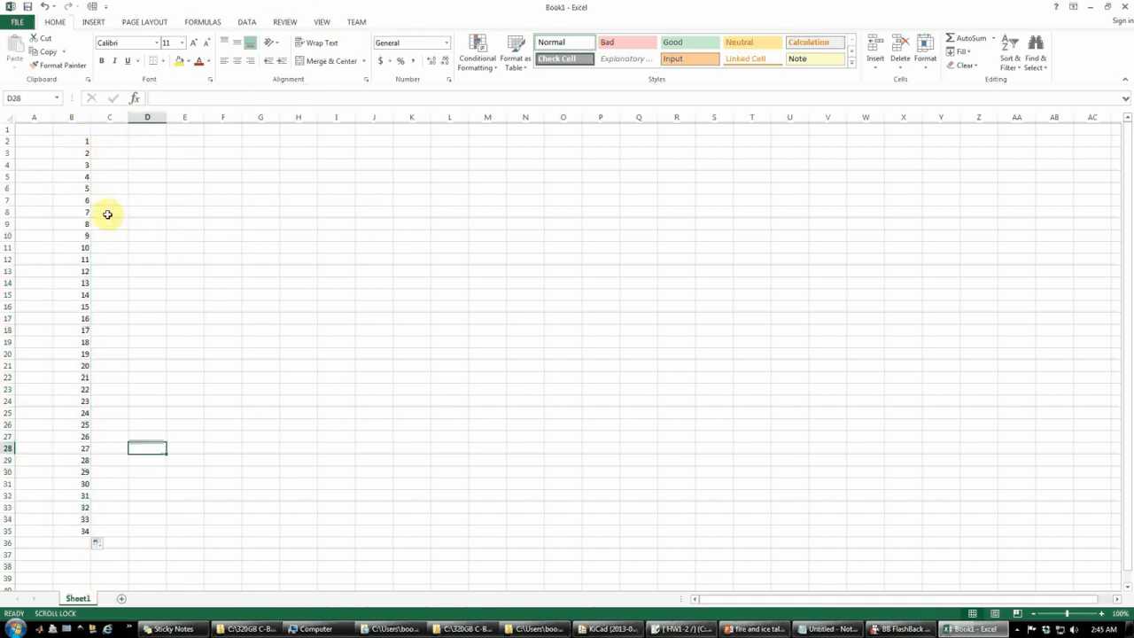
left_click(110, 341)
Enter 2 in cell C2 and 4 in cell C3.
left_click(112, 142)
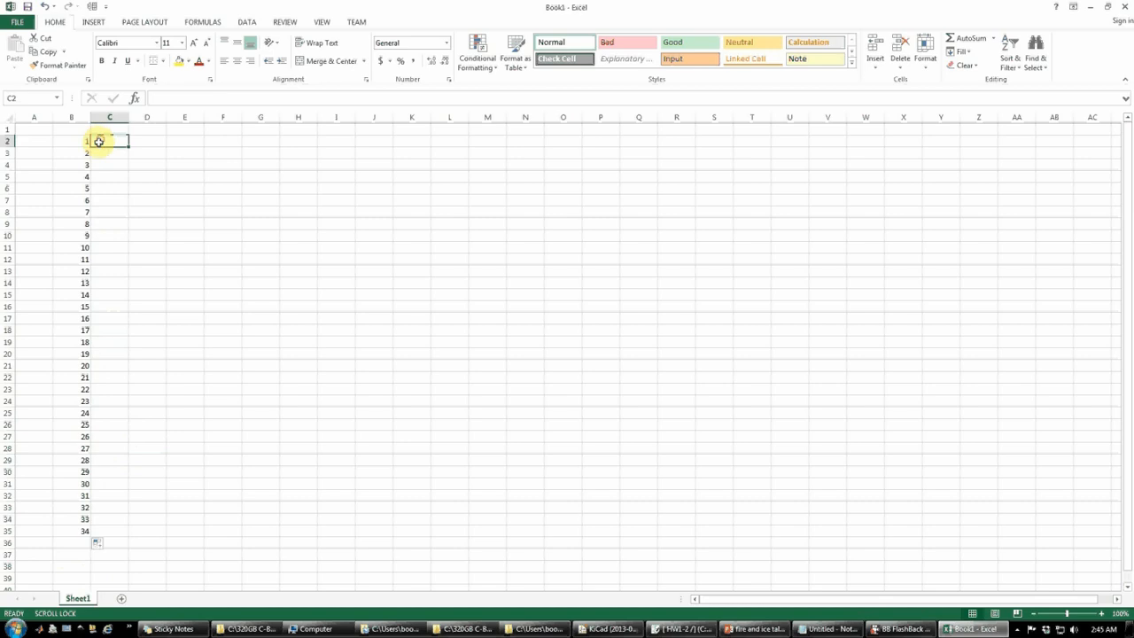
type("2")
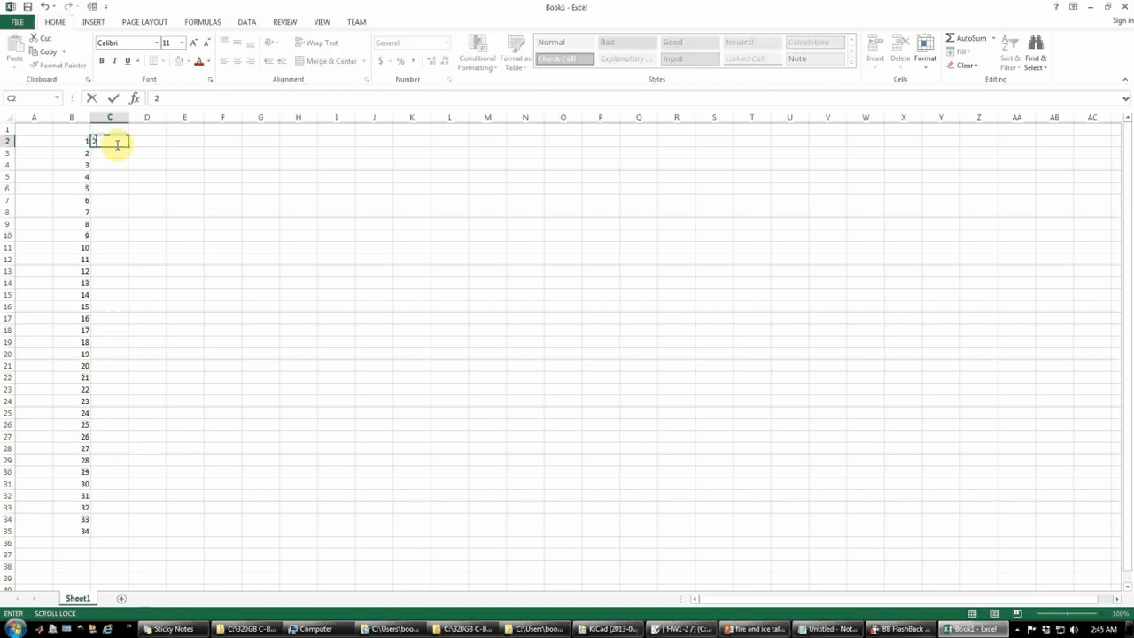
scroll(116, 145, "down", 1)
scroll(124, 155, "up", 1)
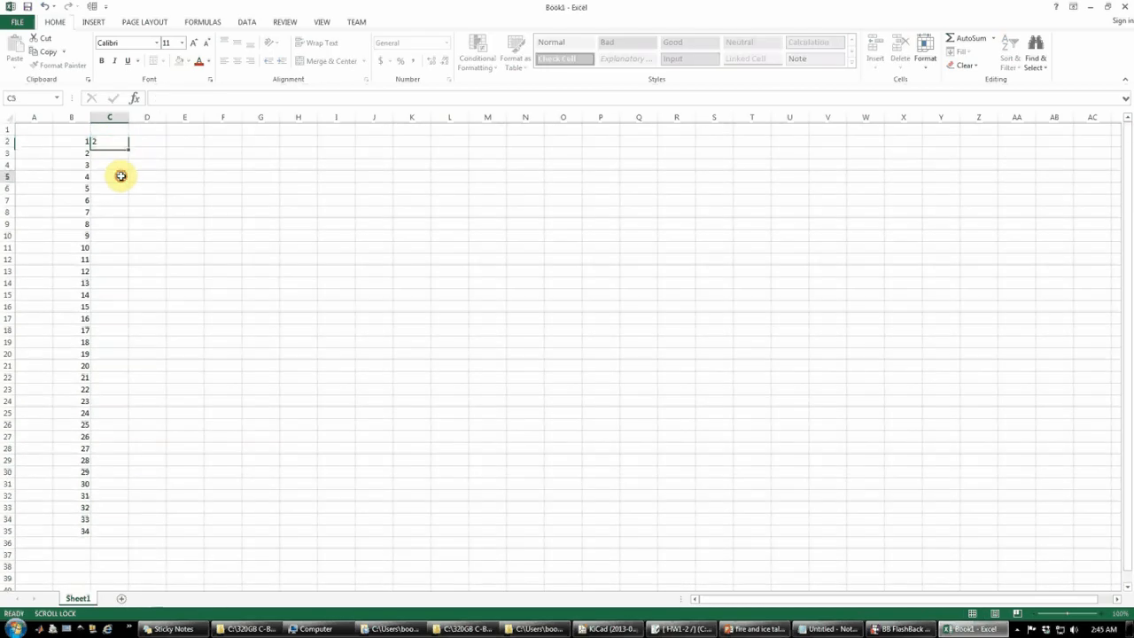
left_click(119, 176)
left_click(120, 153)
type("4")
left_click(117, 176)
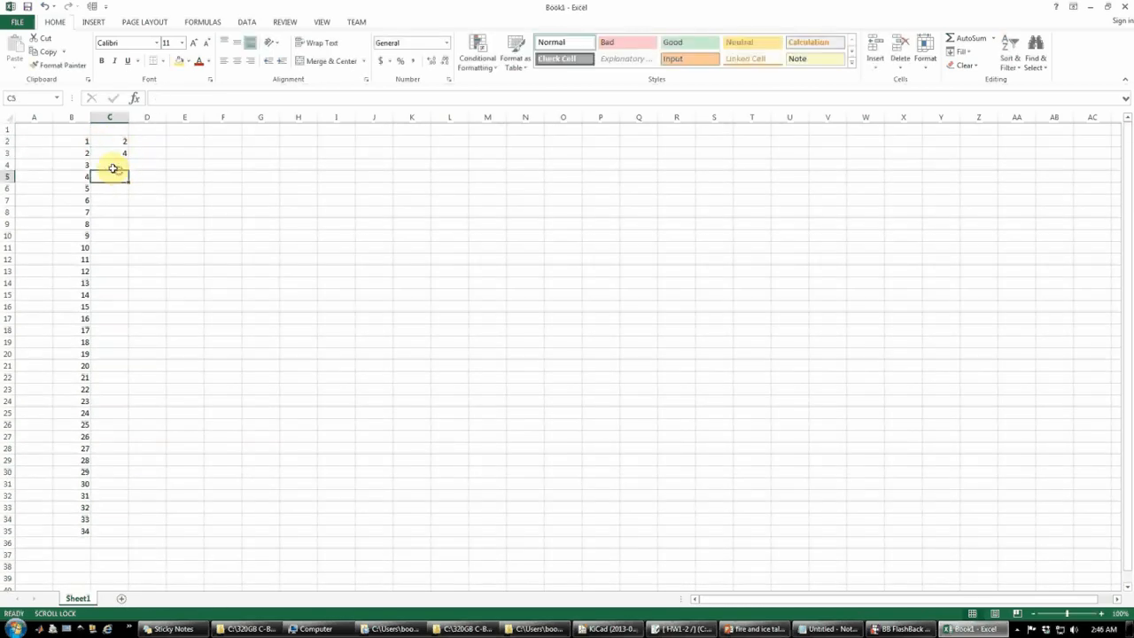
Enter 5 in cell C4.
left_click(112, 166)
type("5")
left_click(159, 177)
Change the value in cell C4 to 6.
double_click(119, 166)
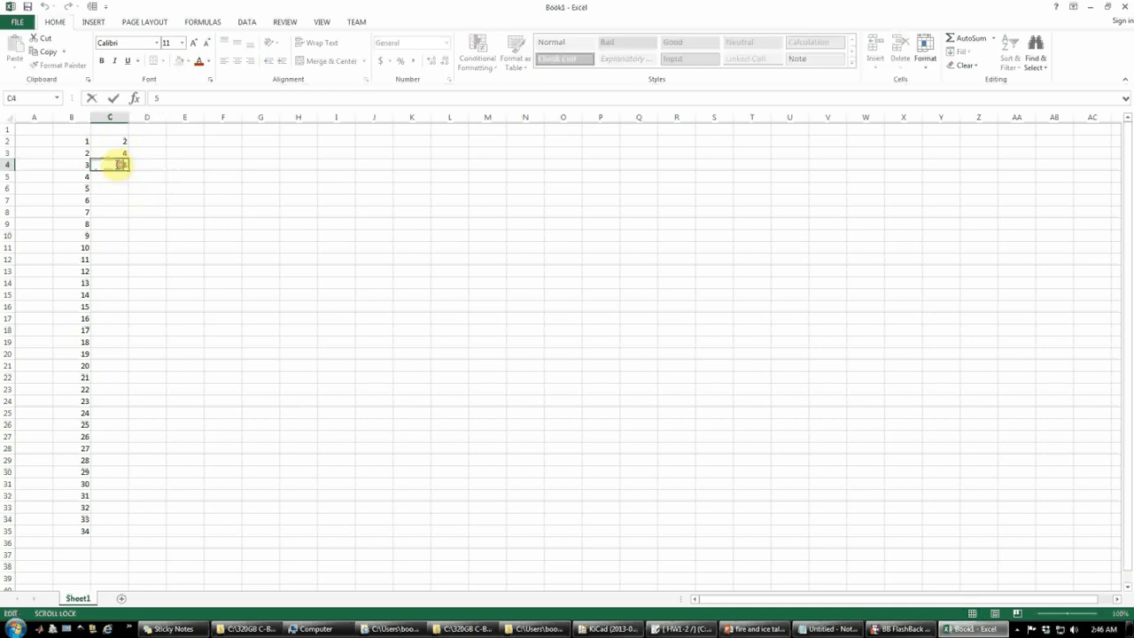
left_click_drag(117, 165, 135, 169)
type("6")
left_click(145, 177)
left_click(177, 177)
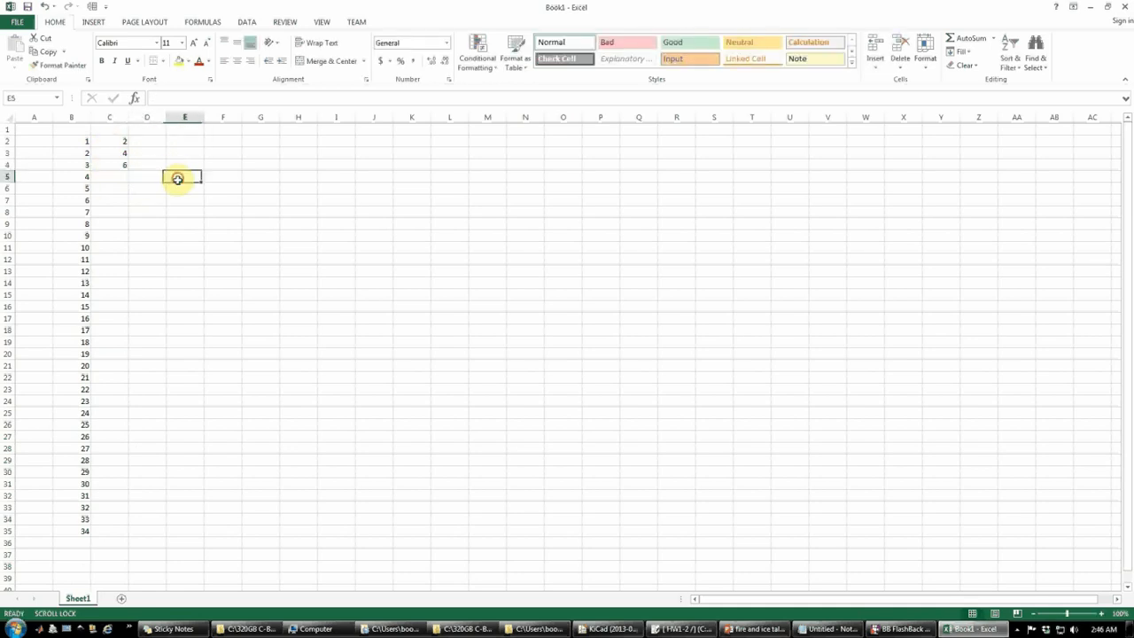
left_click(151, 210)
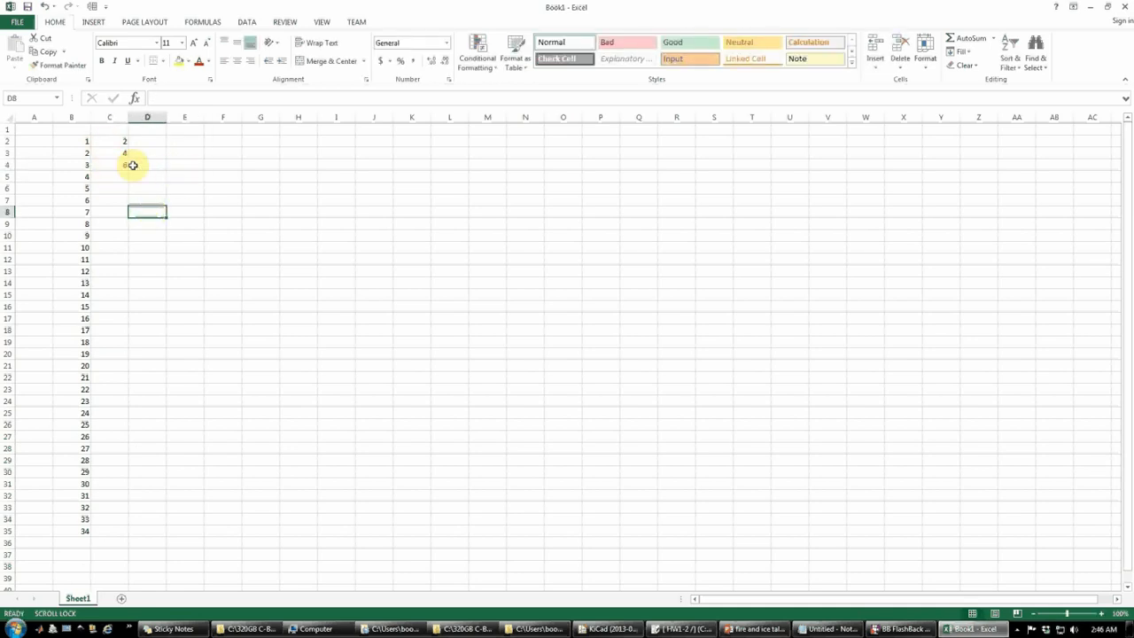
Extend the even-number series from cells C3:C4 down column C to row 35, alongside the last number in column B.
left_click_drag(124, 152, 125, 215)
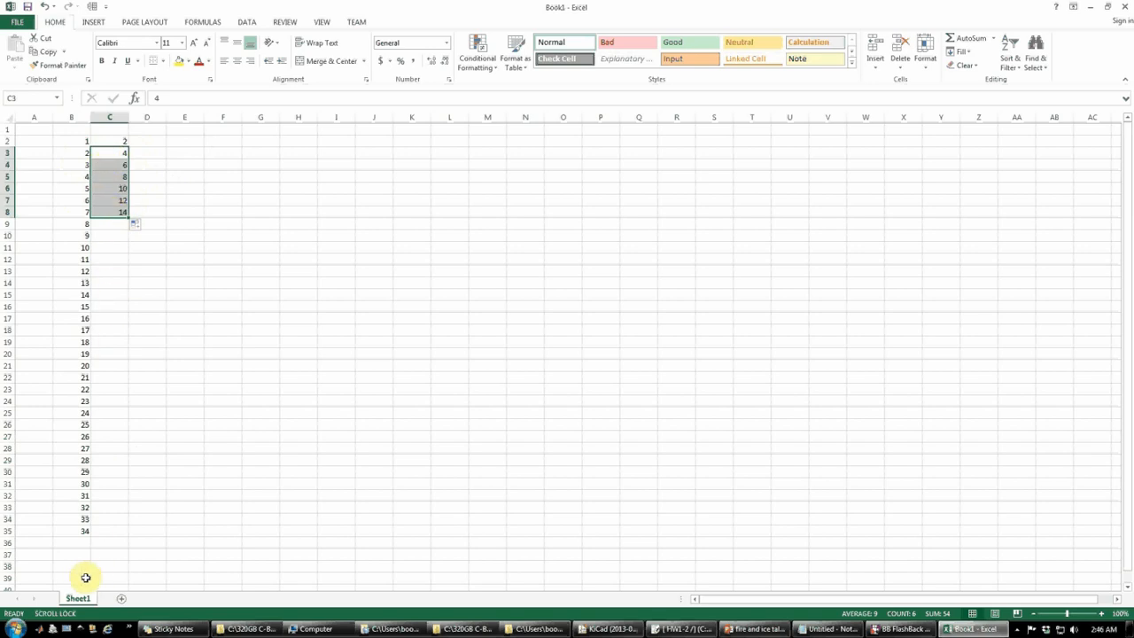
double_click(128, 218)
left_click(182, 486)
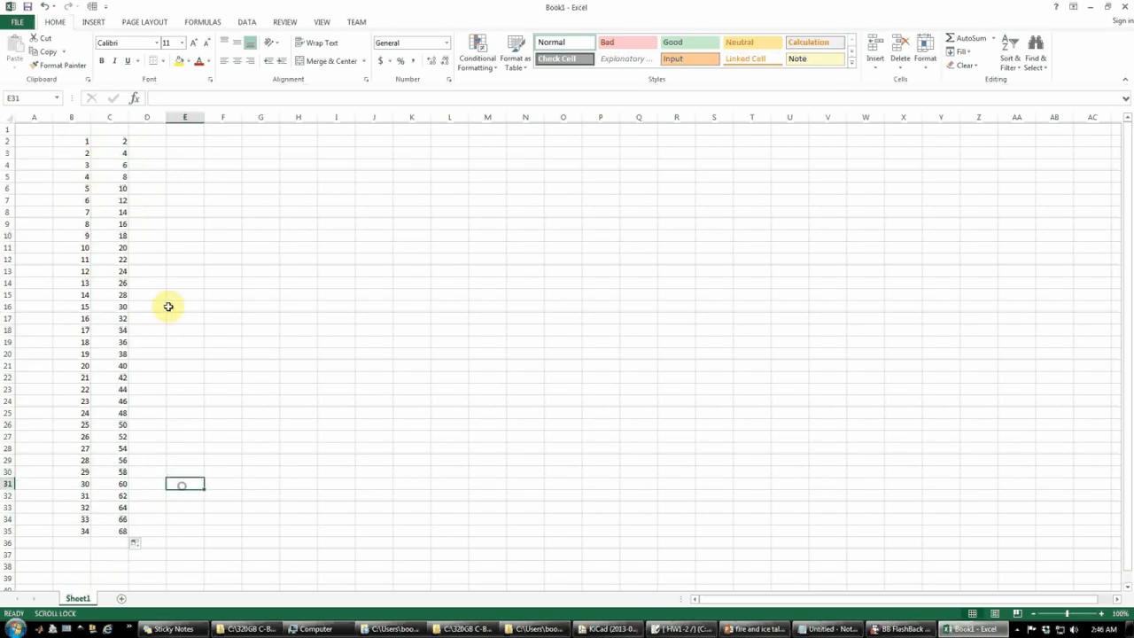
Enter 10, 20 and 30 in cells D2, D3 and D4.
left_click(137, 144)
type("10")
key("Return")
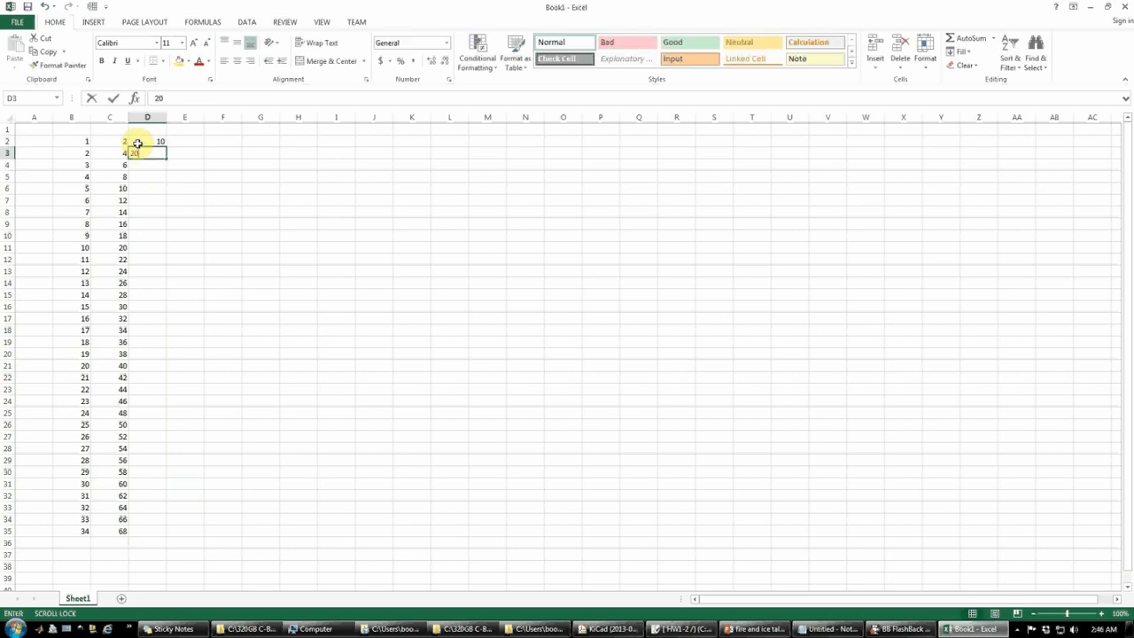
type("20")
key("Return")
type("30")
key("Return")
Extend the multiples-of-ten series from cells D3:D4 down column D to row 35.
left_click_drag(151, 154, 164, 175)
double_click(168, 171)
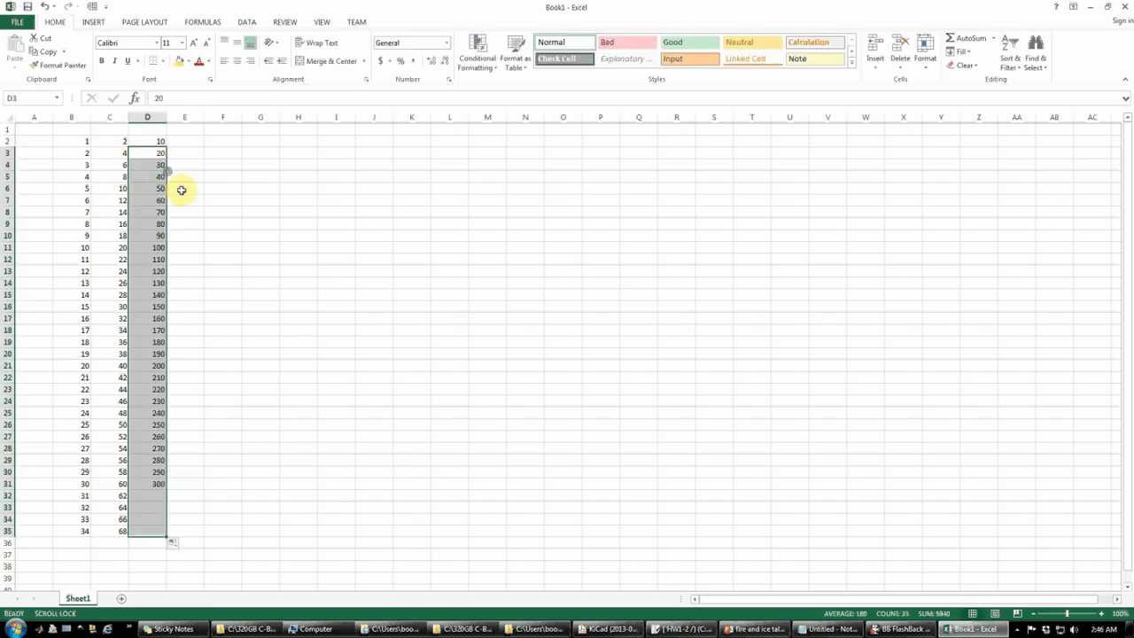
left_click(271, 400)
left_click(205, 270)
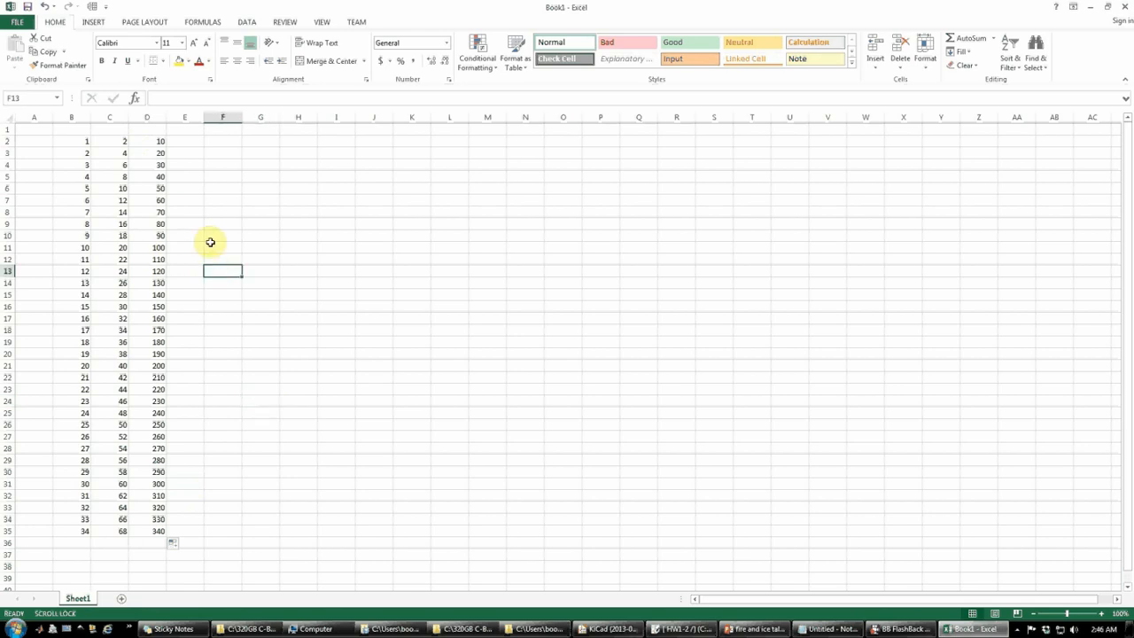
Enter the years 1990 in cell E2 and 1991 in cell E3.
left_click(197, 164)
left_click(188, 141)
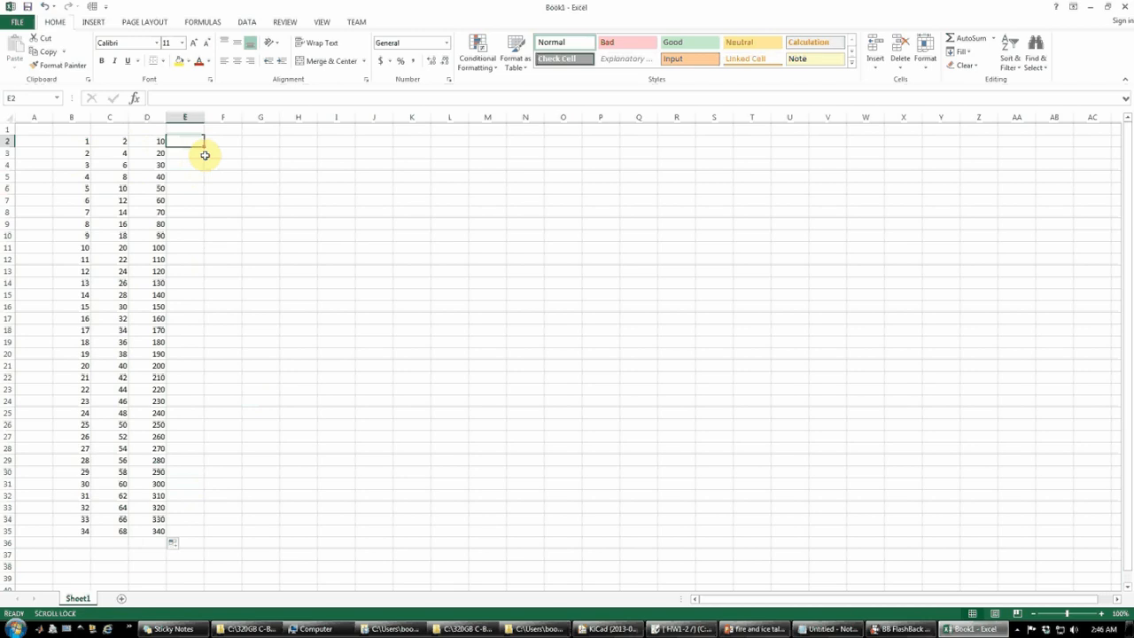
type("1990")
key("Return")
type("1")
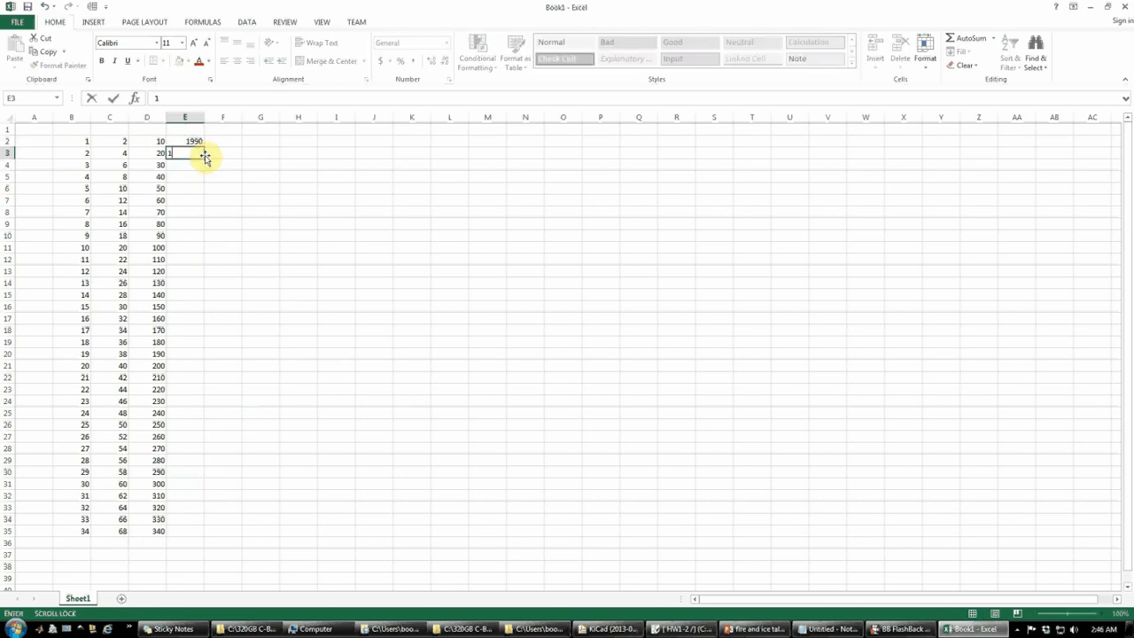
type("991")
key("Return")
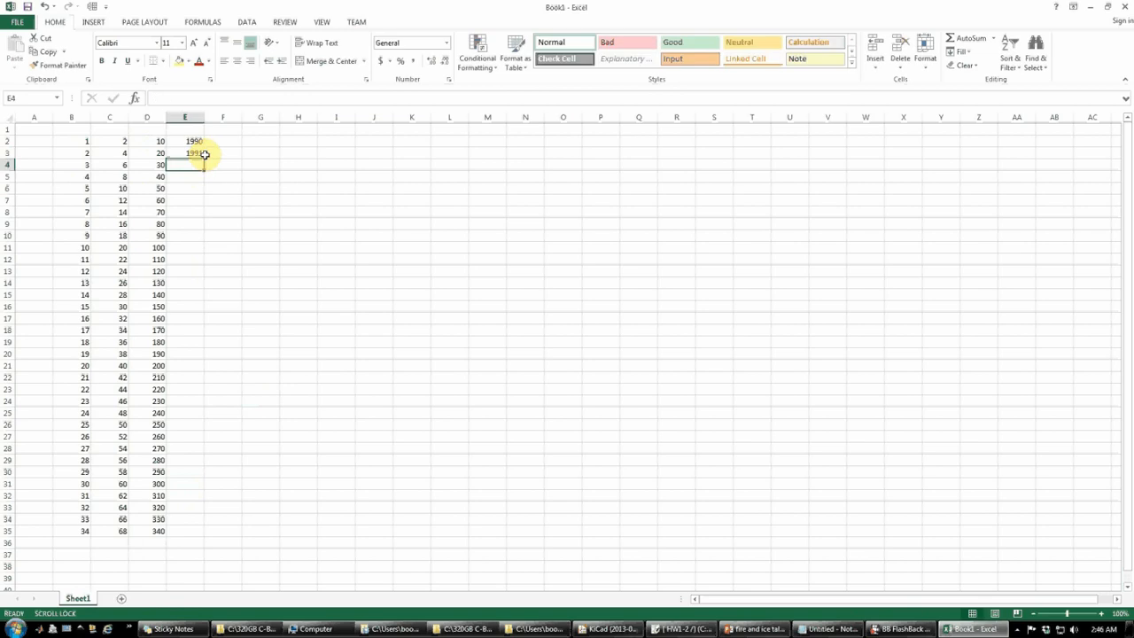
Extend the year series from cells E2:E3 down column E to row 35.
left_click_drag(190, 145, 202, 162)
double_click(205, 158)
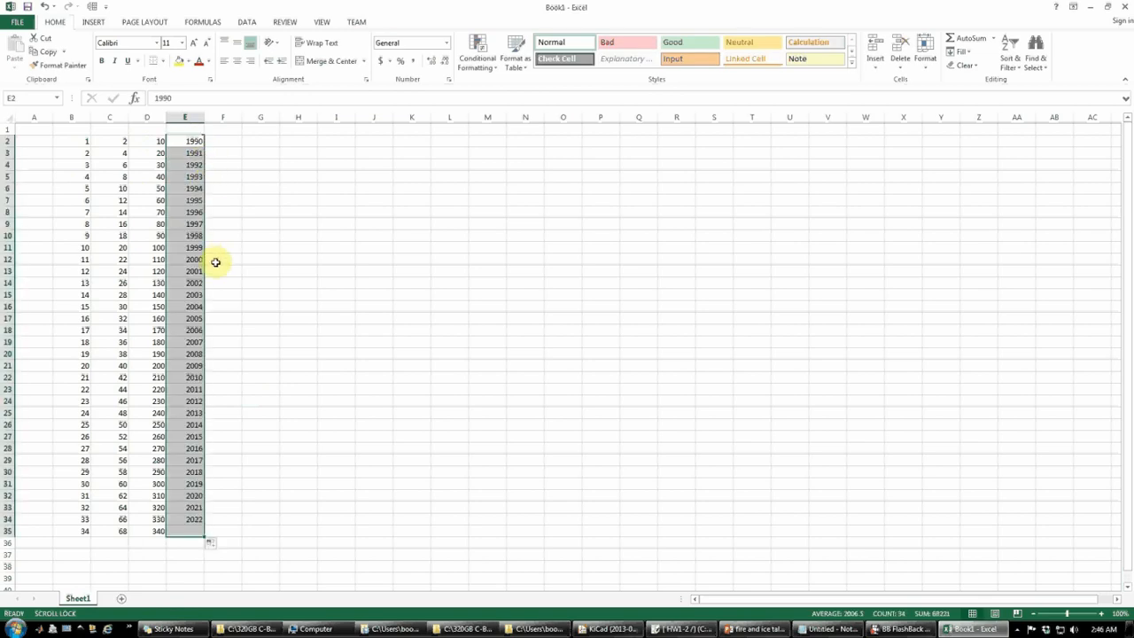
left_click(289, 446)
left_click(183, 530)
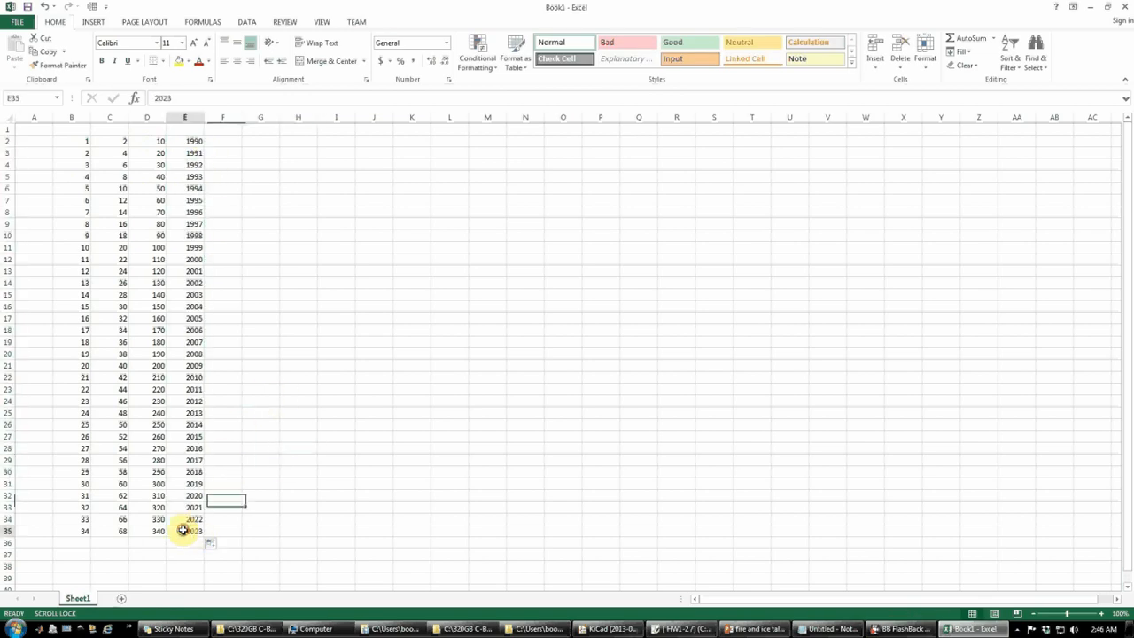
left_click(248, 532)
left_click(225, 187)
left_click(223, 136)
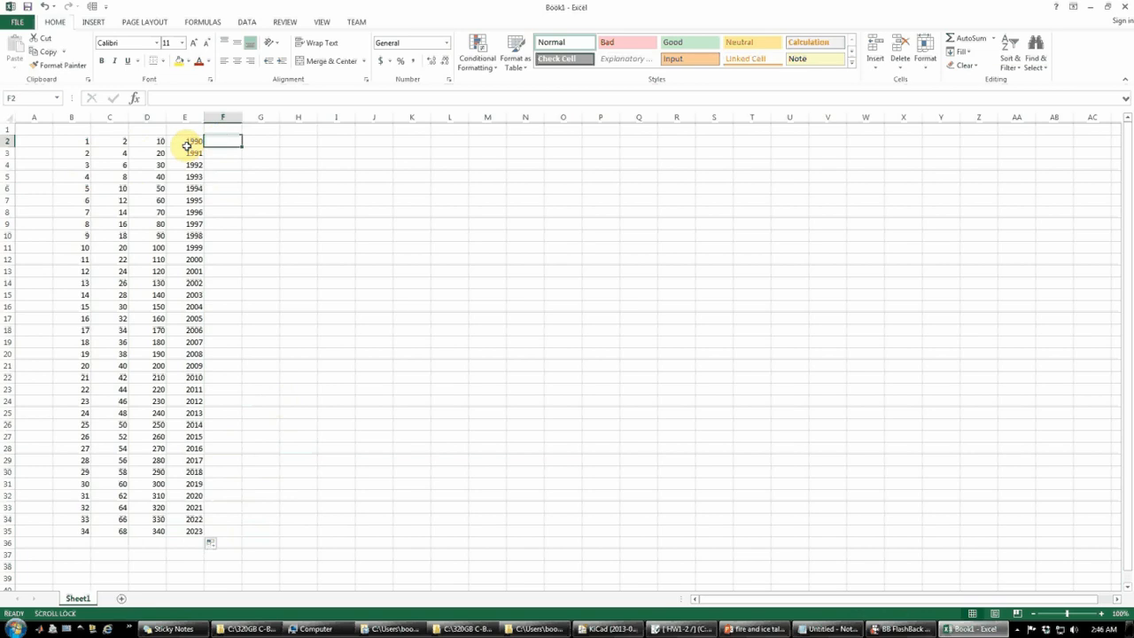
left_click(229, 166)
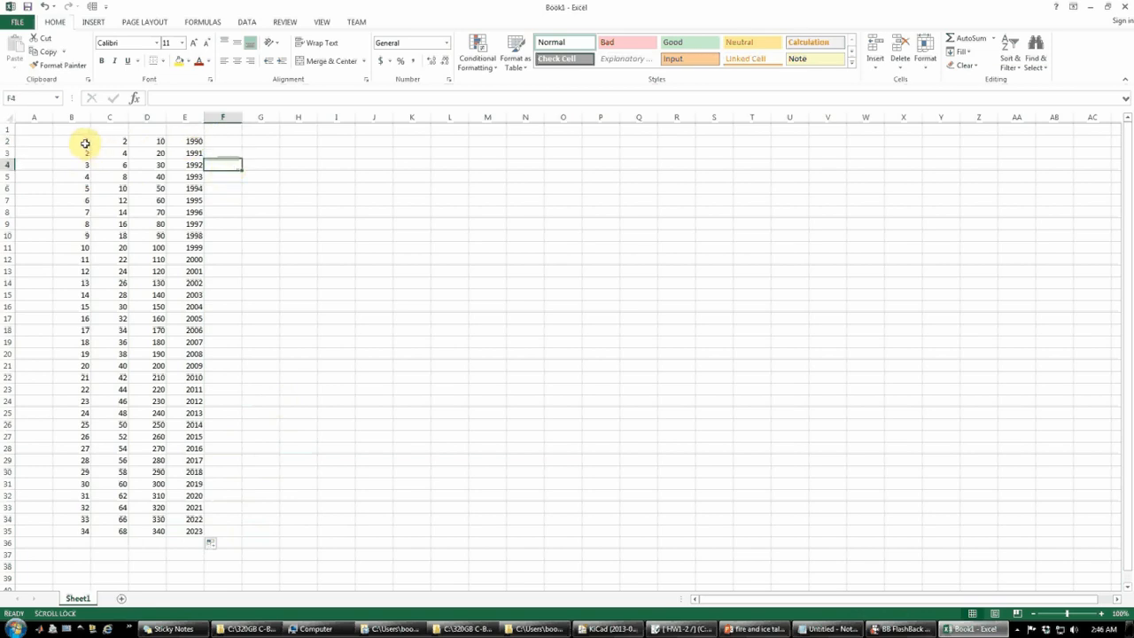
left_click(85, 143)
left_click(251, 377)
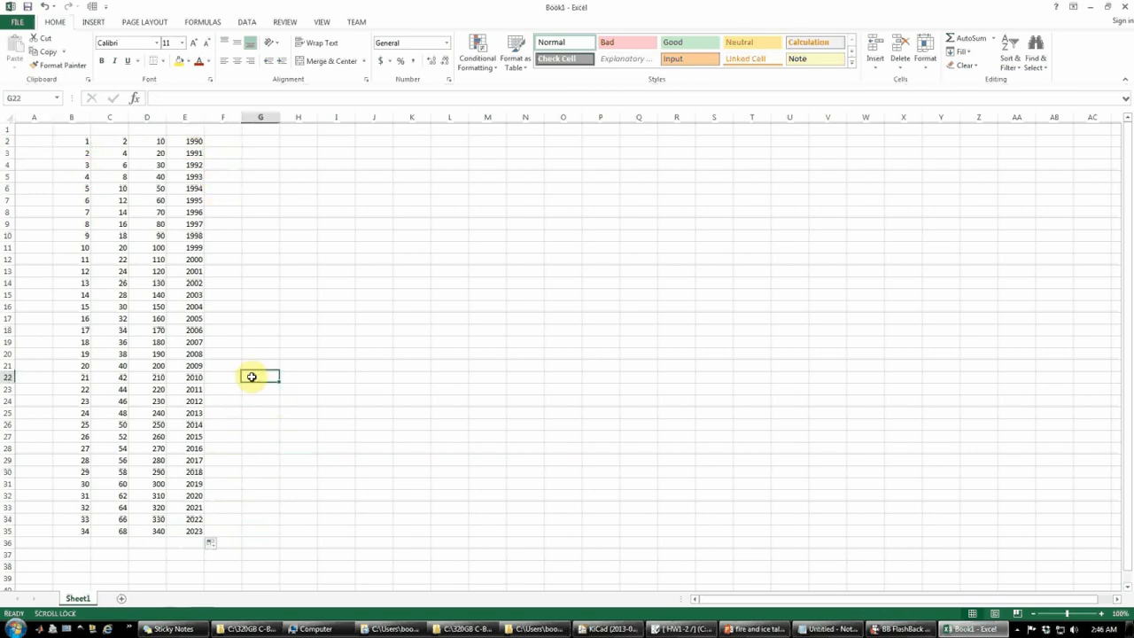
left_click(226, 462)
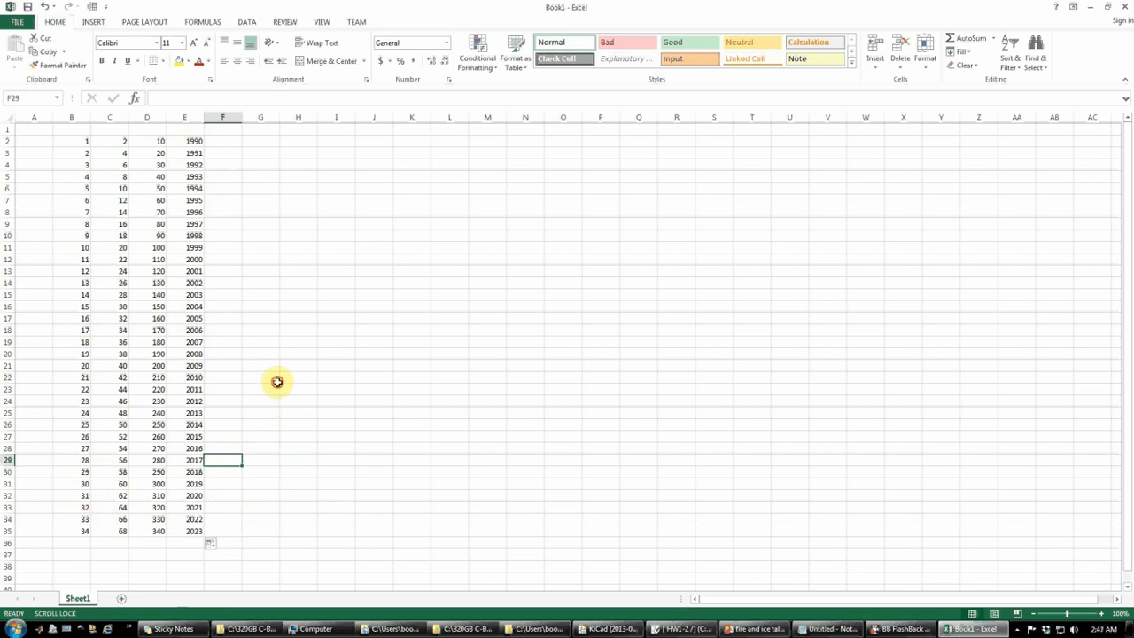
left_click_drag(71, 154, 75, 507)
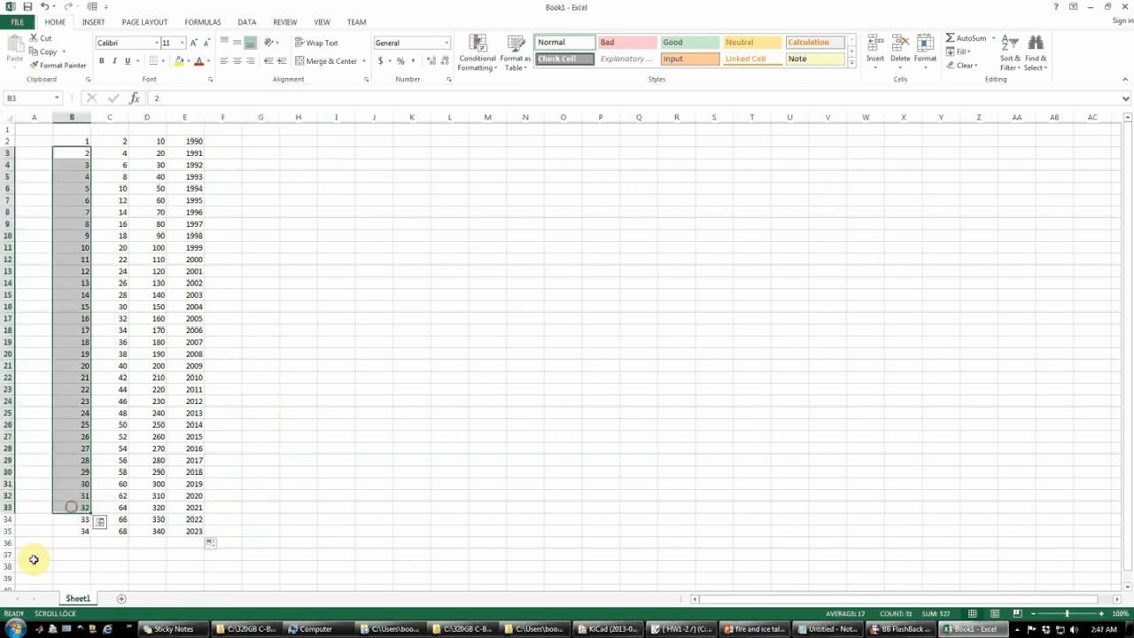
left_click(142, 564)
left_click_drag(110, 225, 116, 320)
left_click_drag(160, 245, 163, 343)
left_click_drag(198, 262, 196, 356)
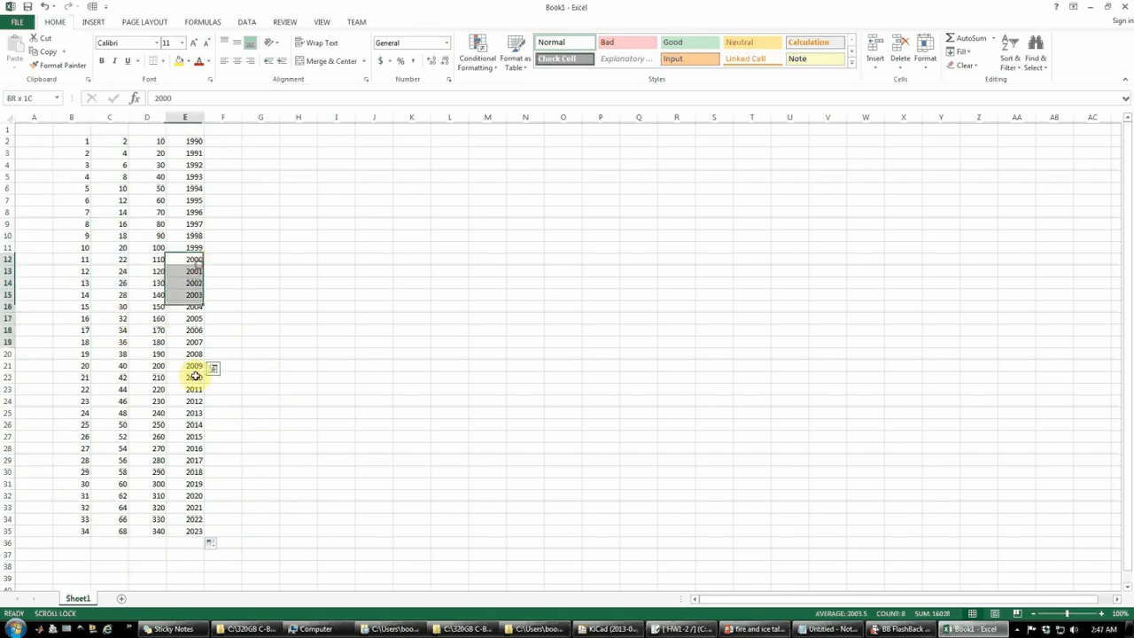
left_click(304, 398)
left_click(322, 307)
left_click(241, 188)
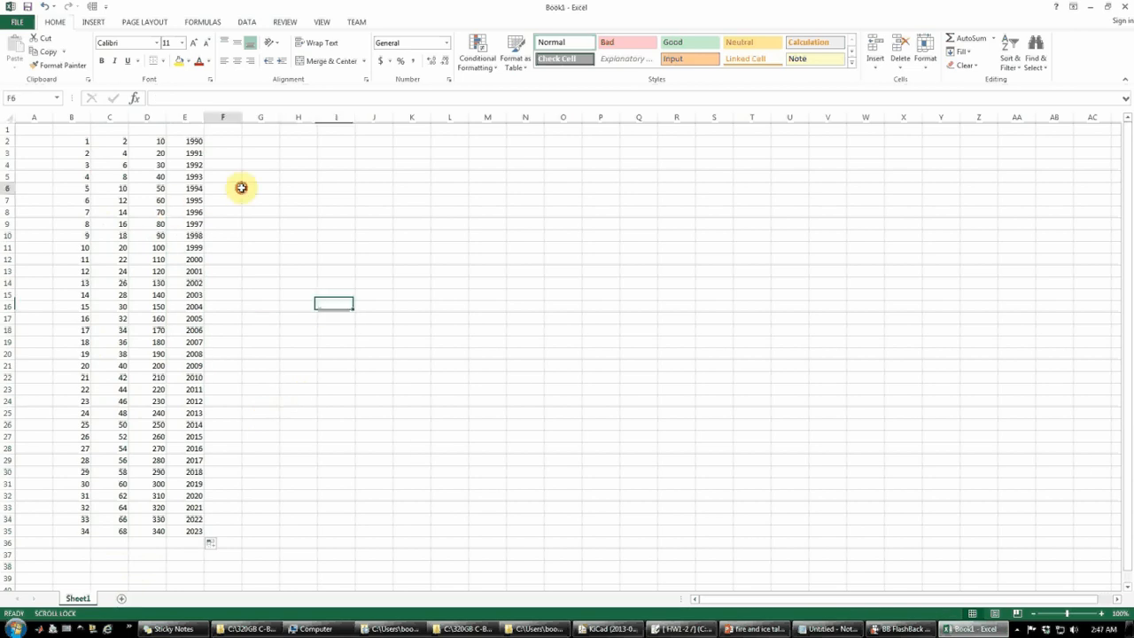
left_click(288, 189)
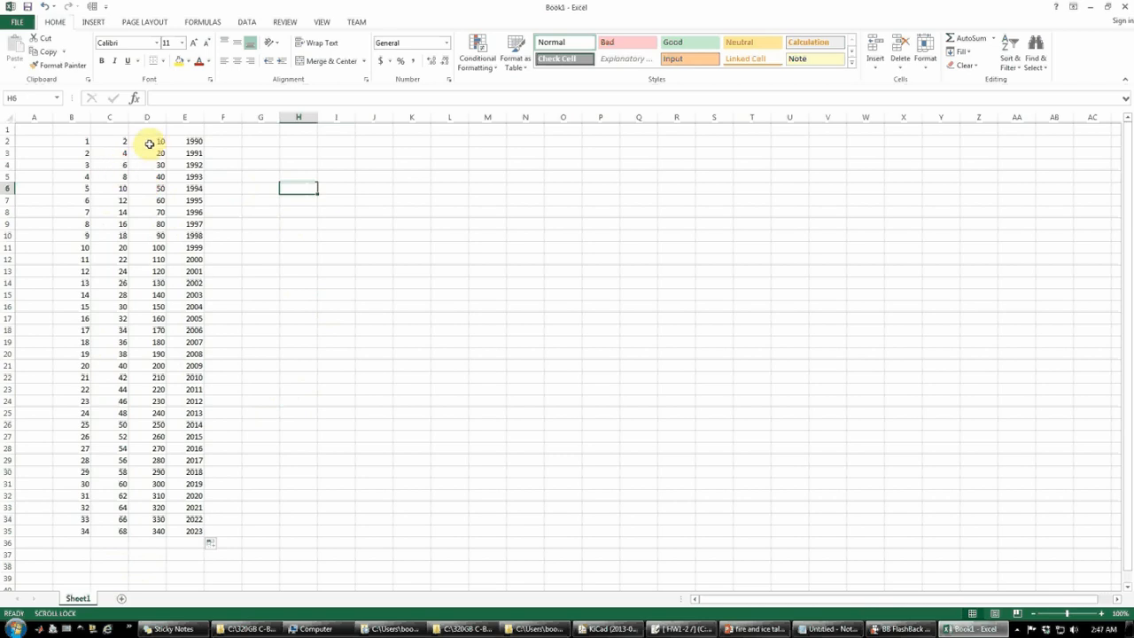
Delete the contents of cells D2:E35, keeping the series in columns B and C.
left_click_drag(150, 139, 191, 536)
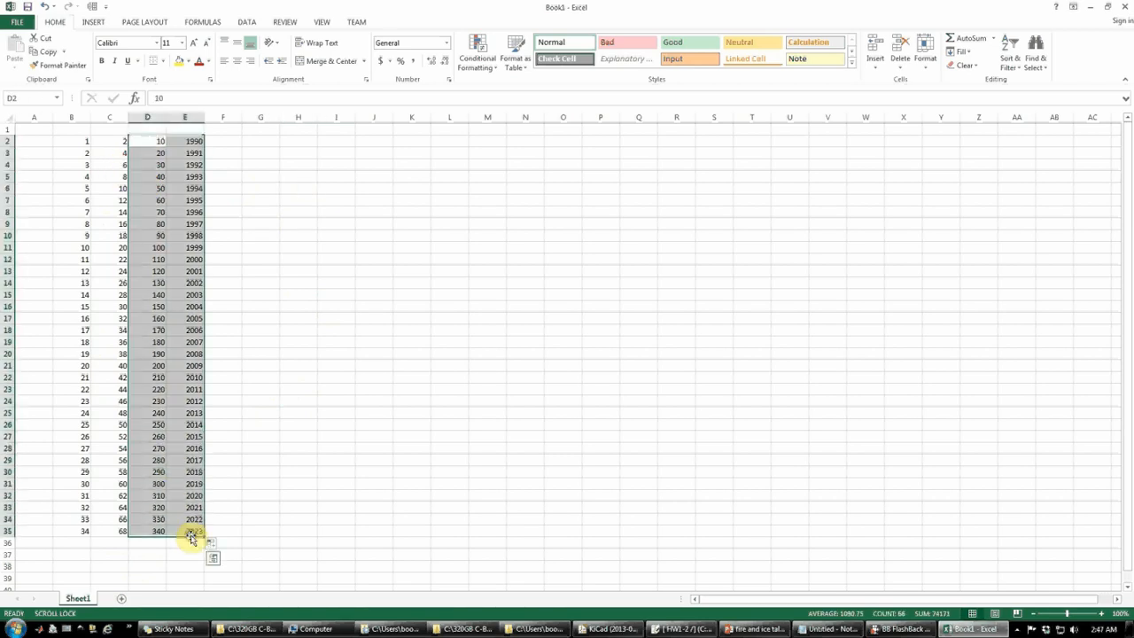
key("Delete")
left_click(260, 471)
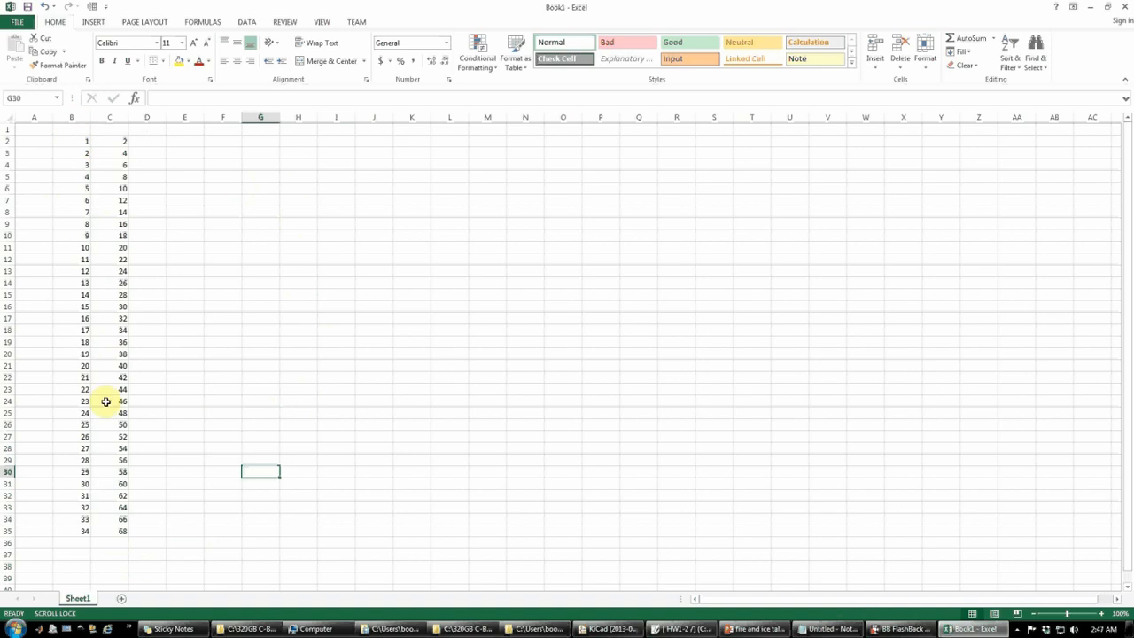
left_click(147, 386)
left_click_drag(76, 143, 126, 144)
left_click(156, 184)
left_click(82, 143)
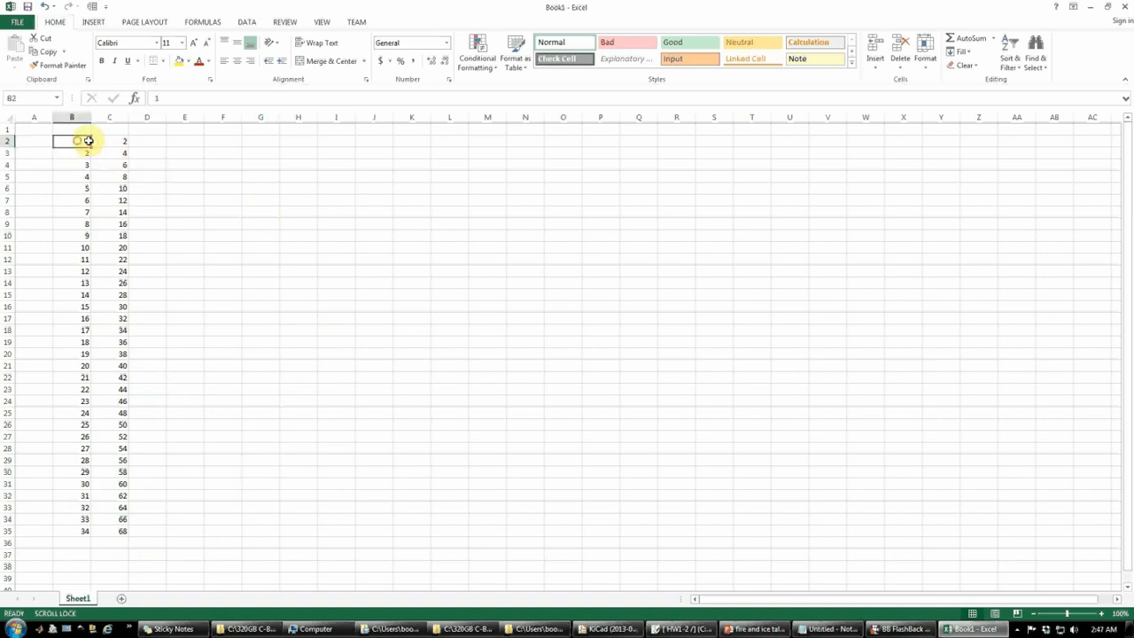
left_click(94, 143)
Enter the number 5 in cell D2.
left_click(156, 141)
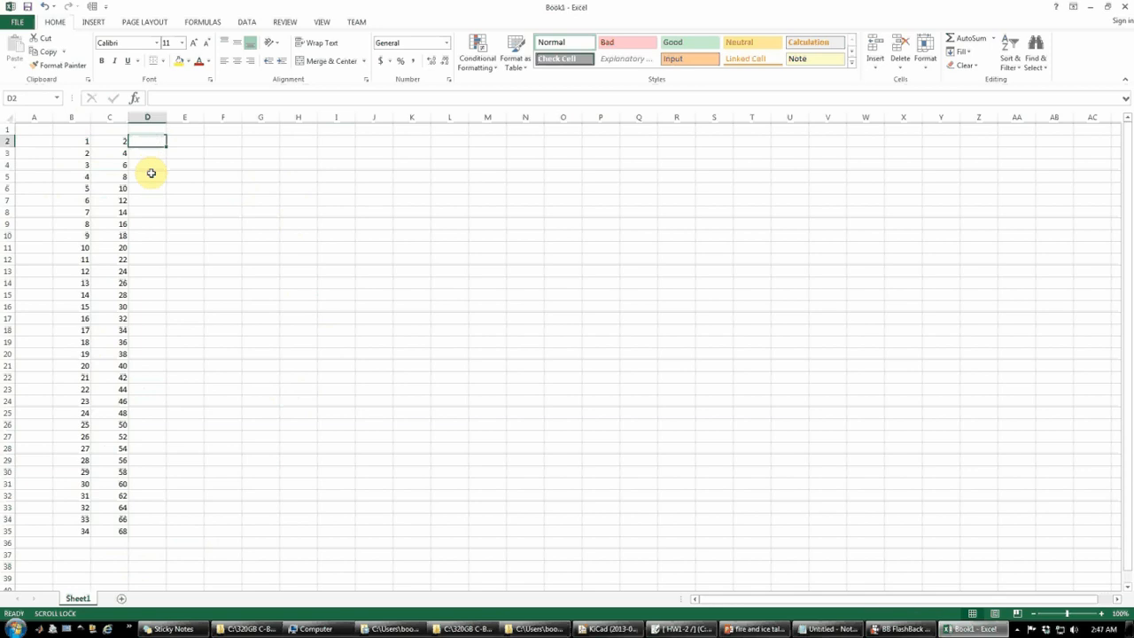
type("5")
key("Return")
left_click(144, 139)
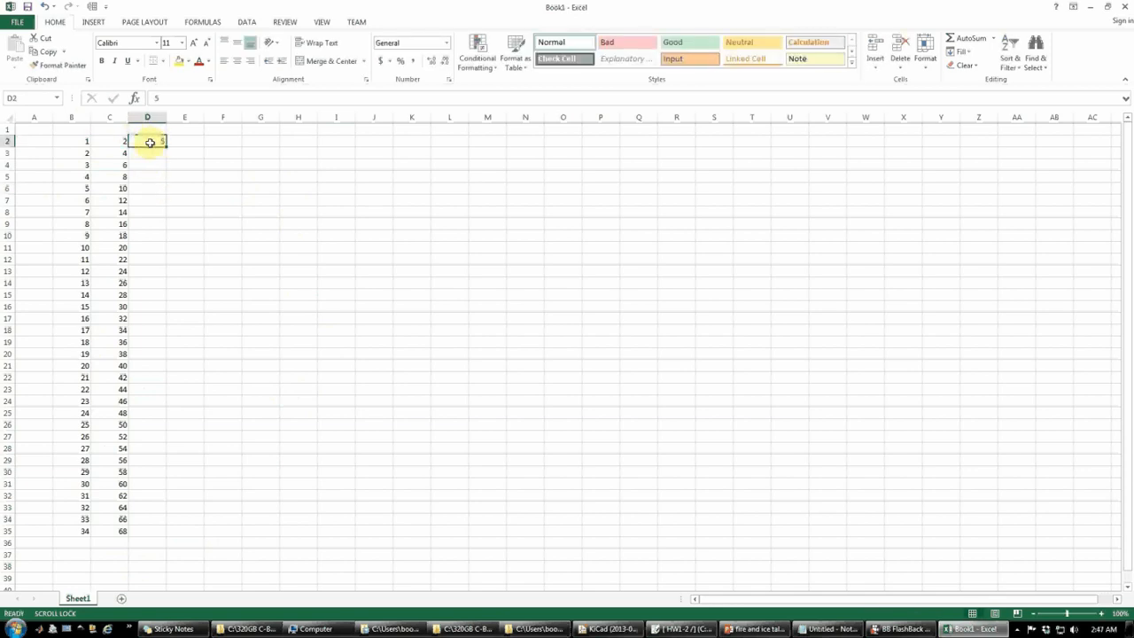
Replace the content of cell D2 with the text "List 1".
left_click(162, 152)
left_click(155, 141)
left_click(158, 155)
type("List 1")
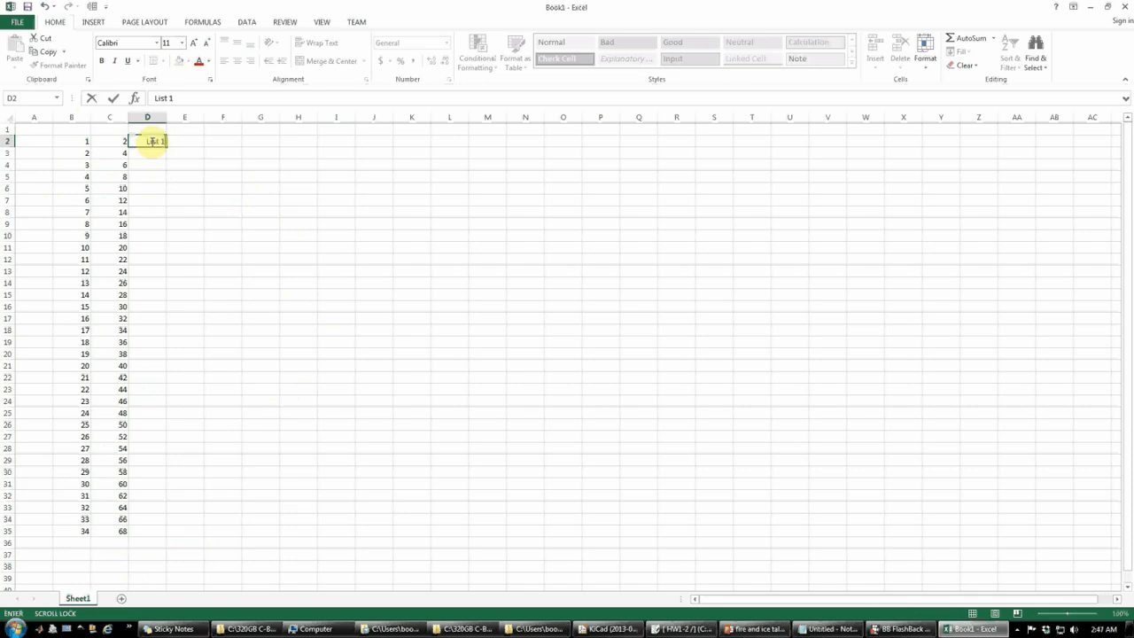
left_click(168, 164)
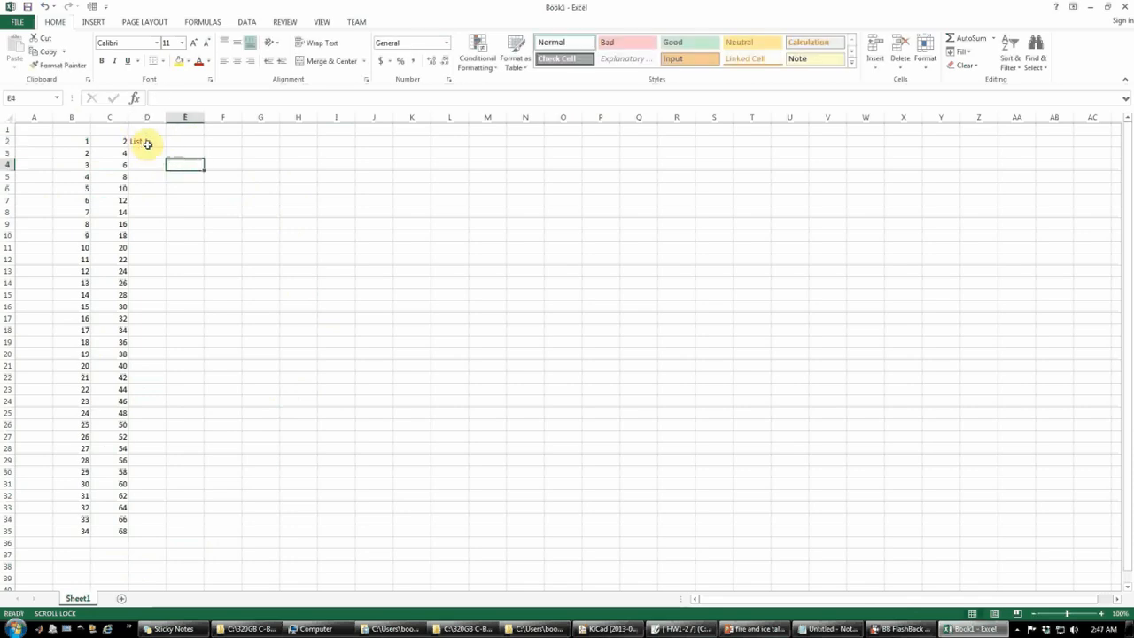
left_click(143, 142)
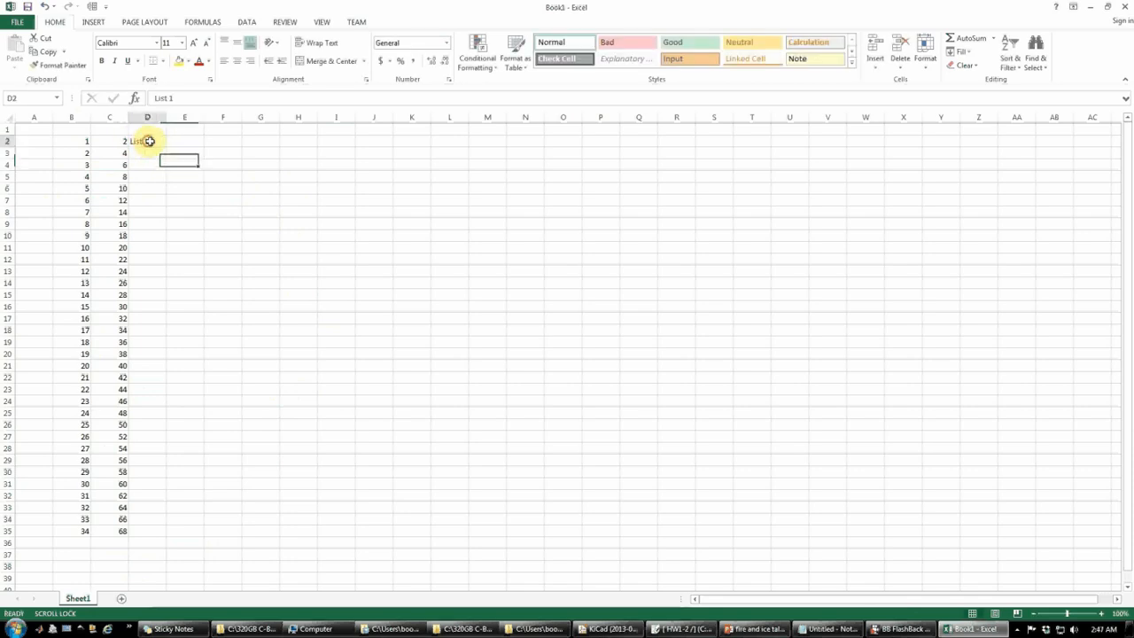
double_click(144, 141)
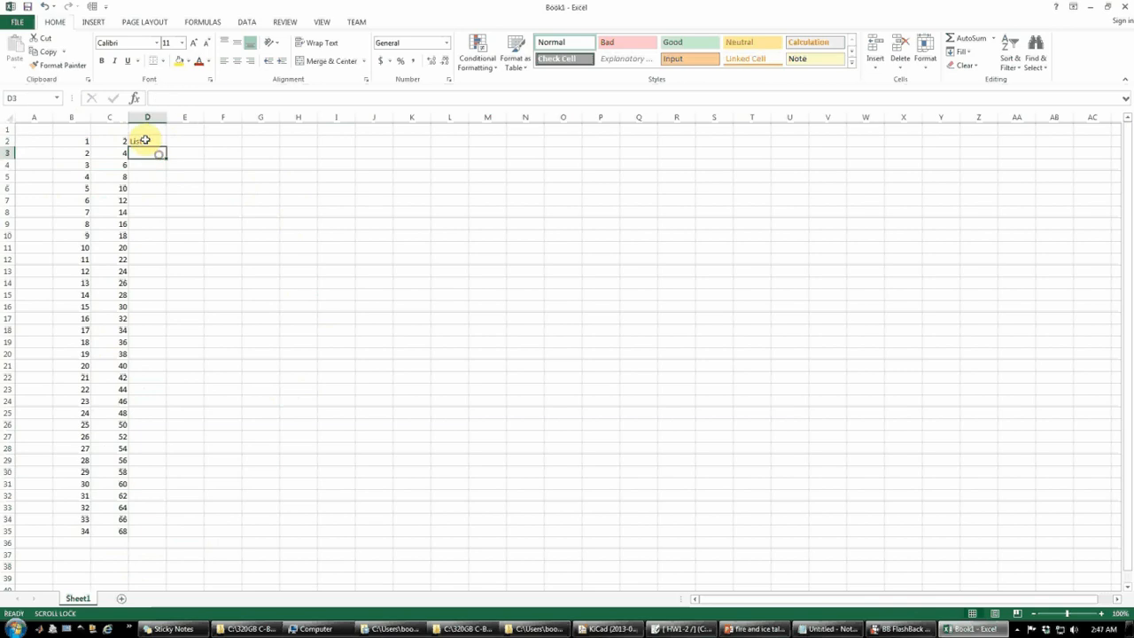
key("Return")
Replace the text in cell D2 with the time 3:45 pm.
left_click(139, 143)
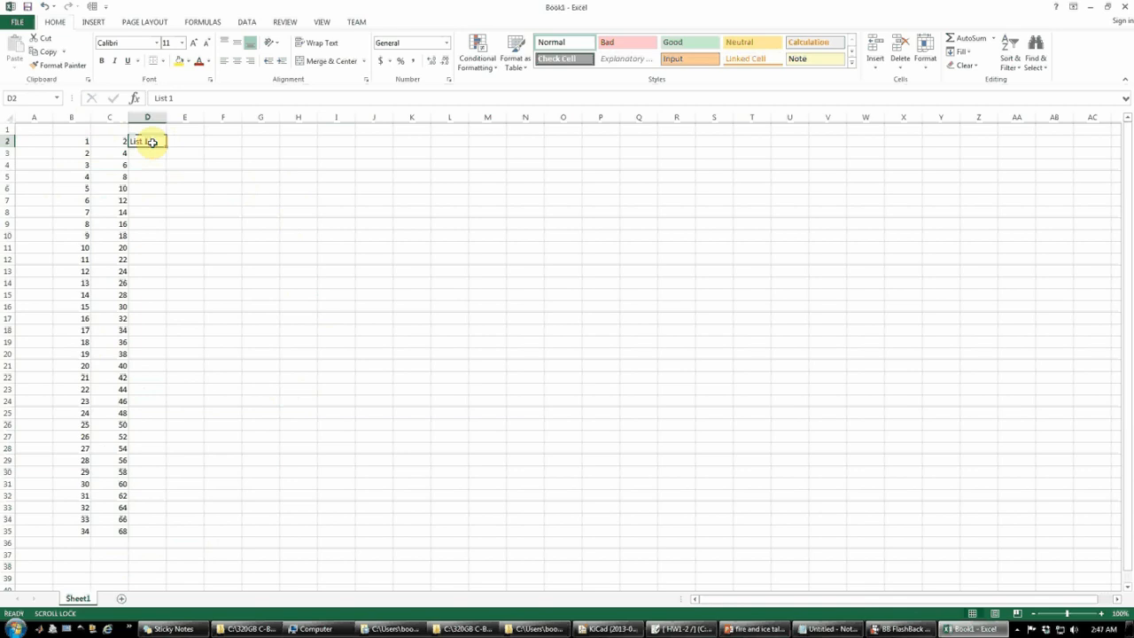
type("3:45")
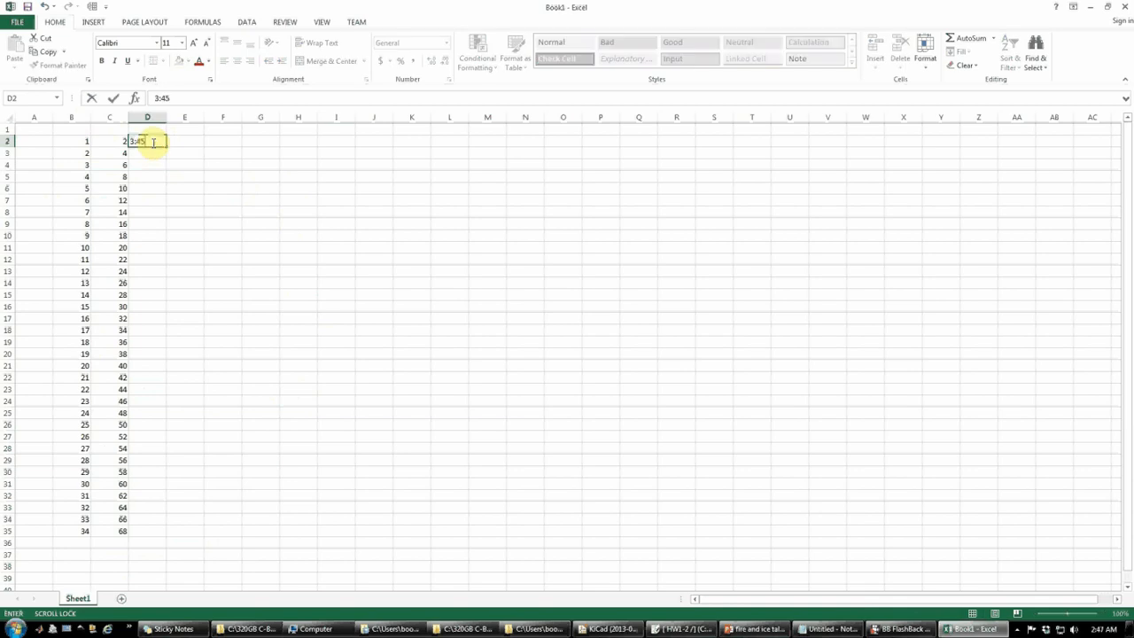
type(" pm")
key("Return")
left_click(173, 177)
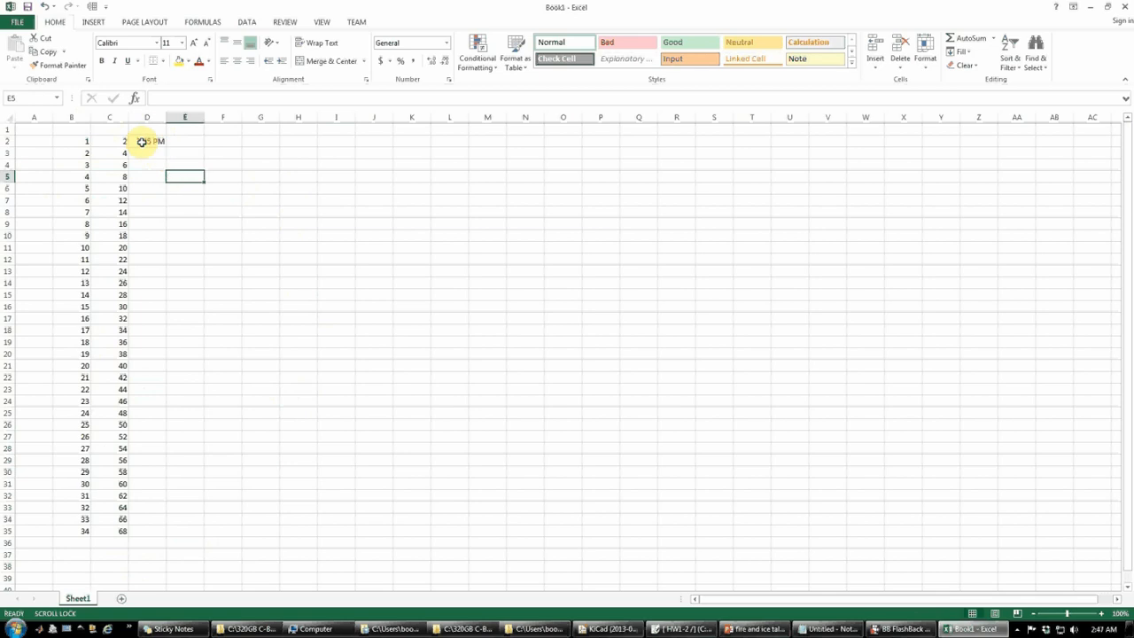
Clear the time from cell D2.
left_click(150, 142)
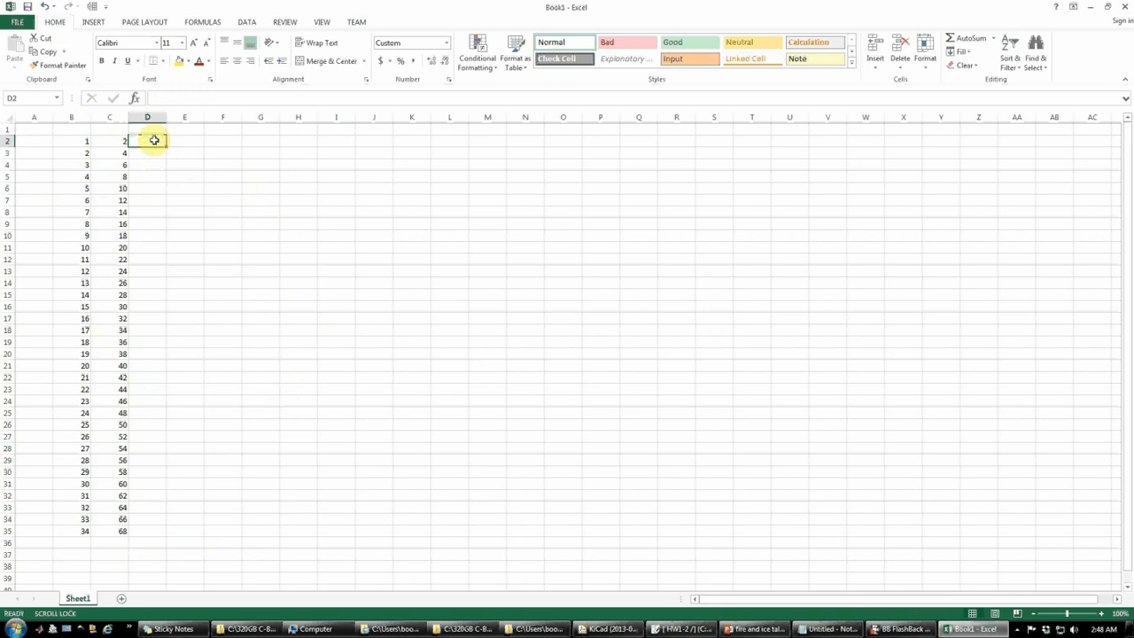
left_click(182, 165)
left_click(157, 167)
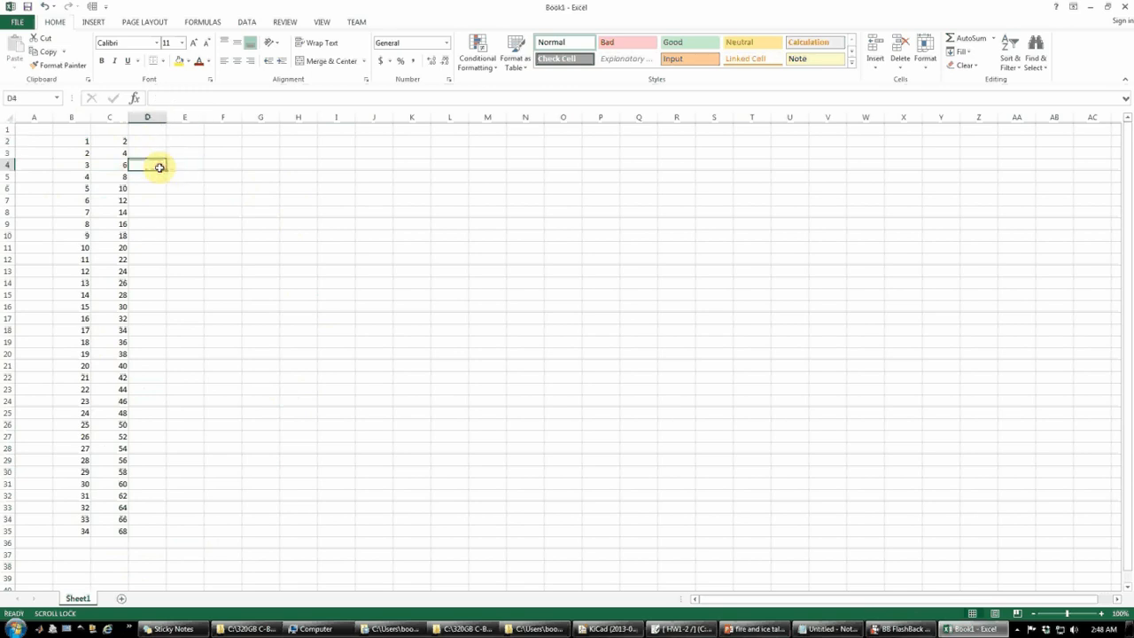
left_click(226, 214)
left_click(284, 235)
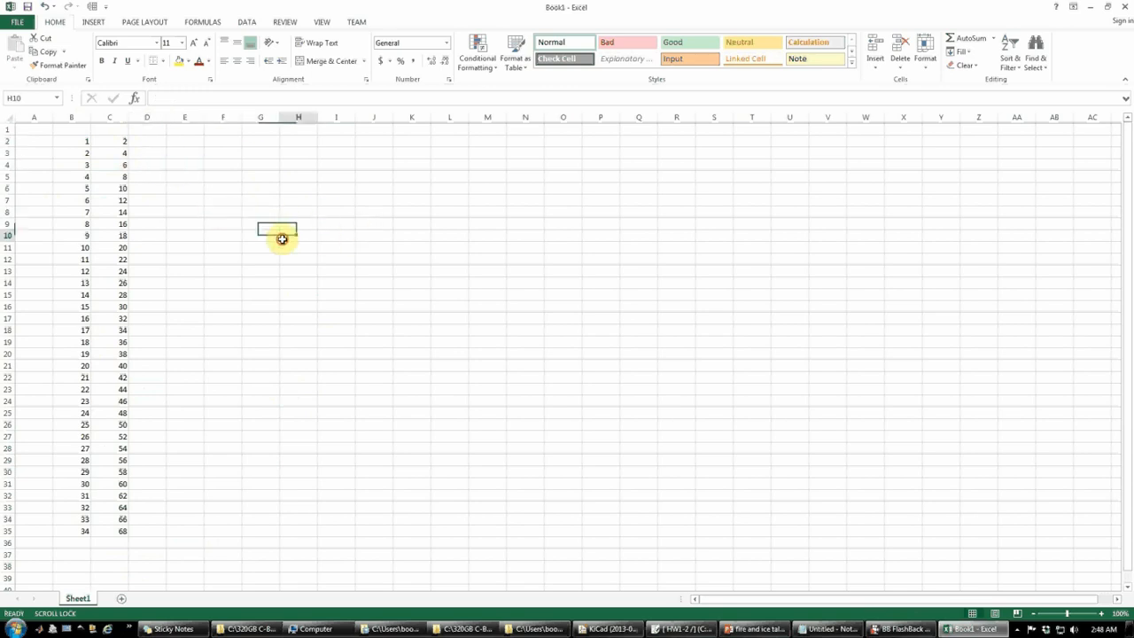
left_click(204, 190)
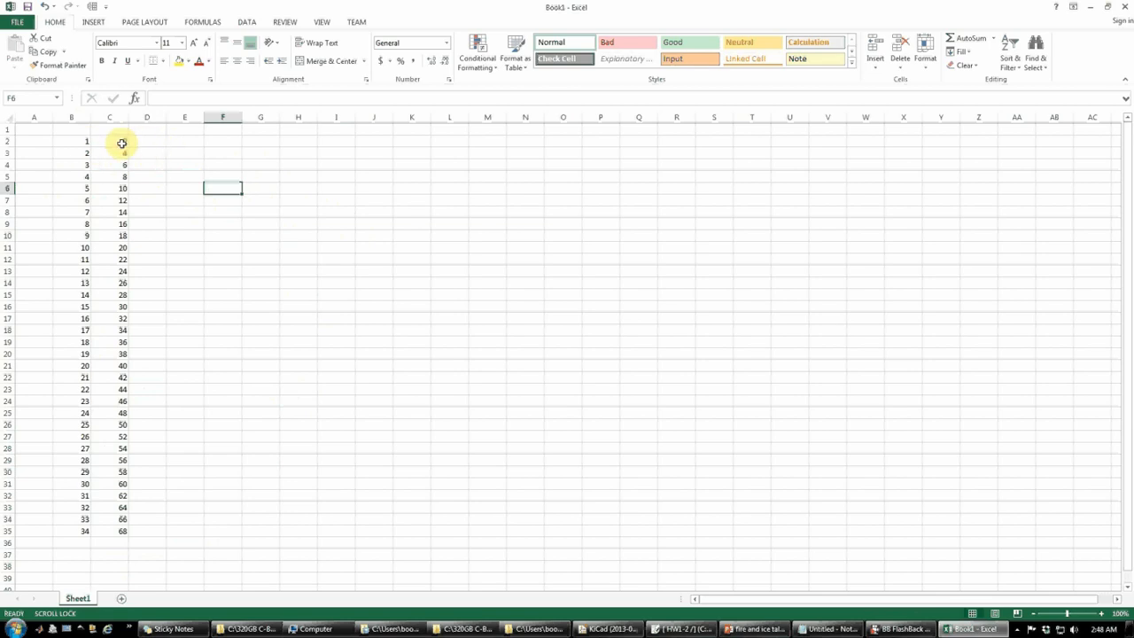
left_click(144, 142)
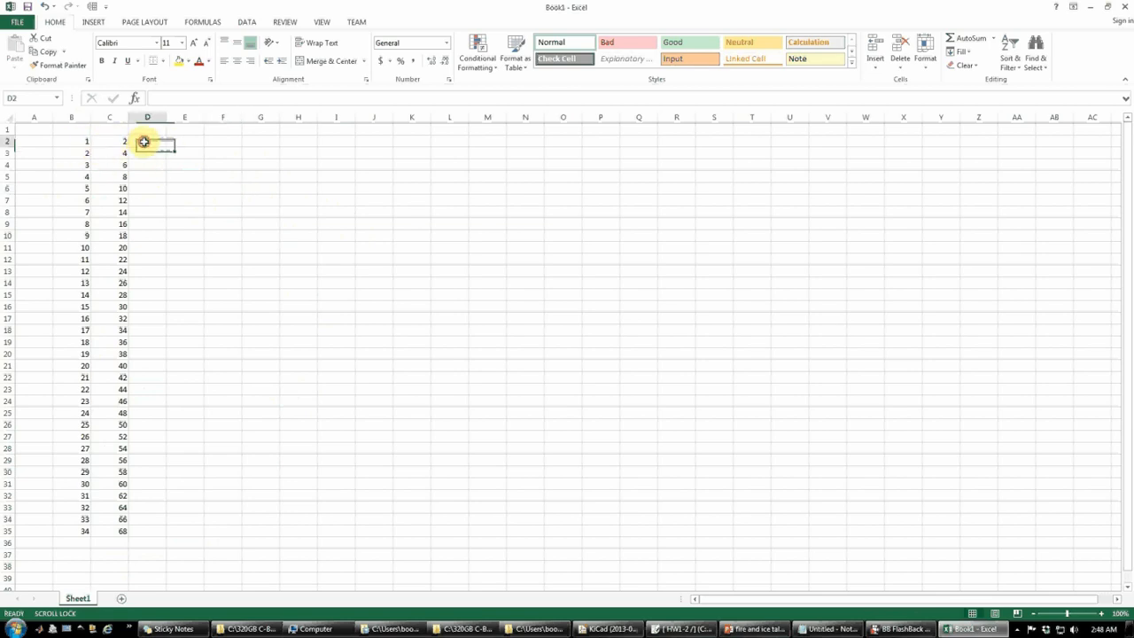
left_click(146, 153)
left_click_drag(148, 180, 148, 310)
left_click(204, 282)
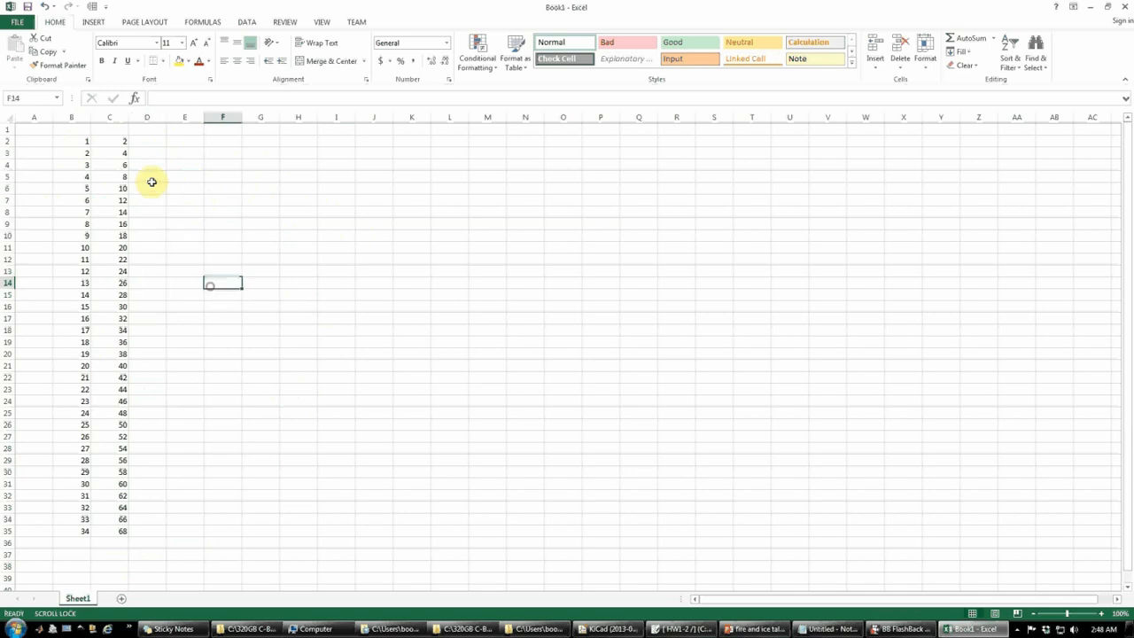
left_click(149, 165)
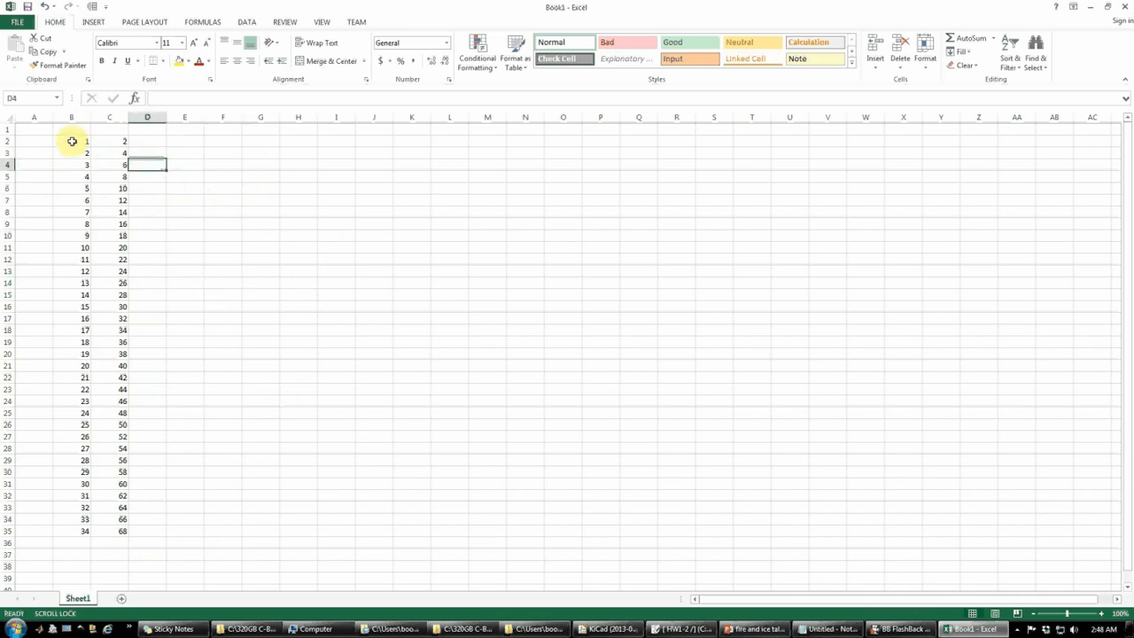
Format the numbers in cells B2 through B11 as dollar amounts with the Accounting number format.
left_click_drag(72, 141, 78, 236)
left_click(148, 203)
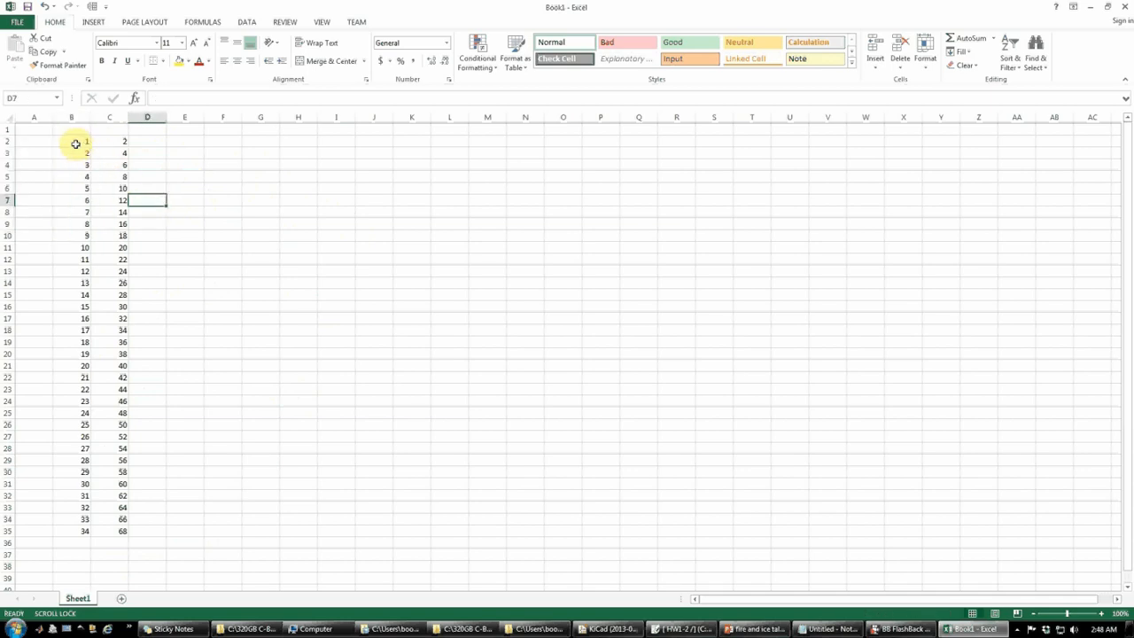
left_click(76, 143)
left_click(76, 177)
left_click_drag(73, 144, 75, 247)
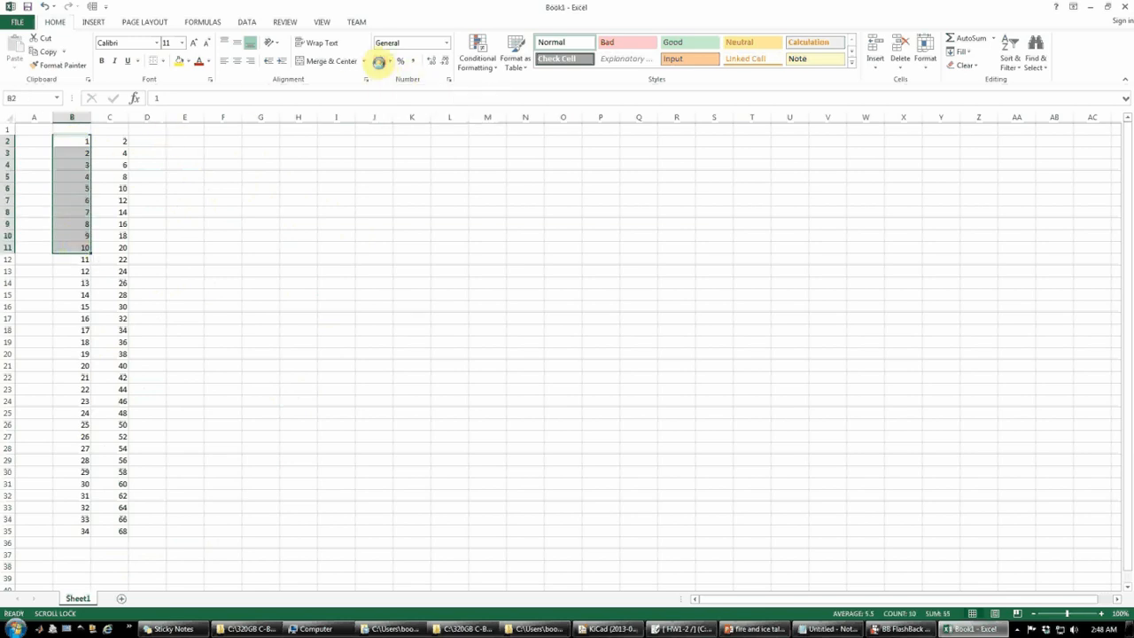
left_click(379, 62)
left_click(170, 255)
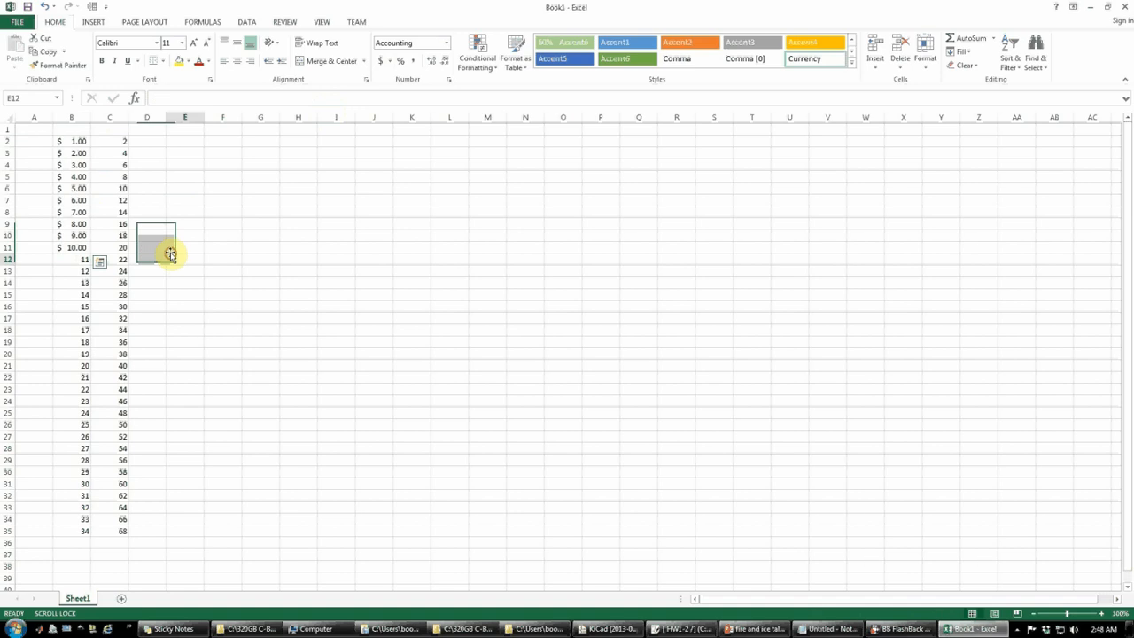
Check the average, count and sum of cells B2:B11, and of the wider range B2:C11.
left_click_drag(79, 142, 75, 250)
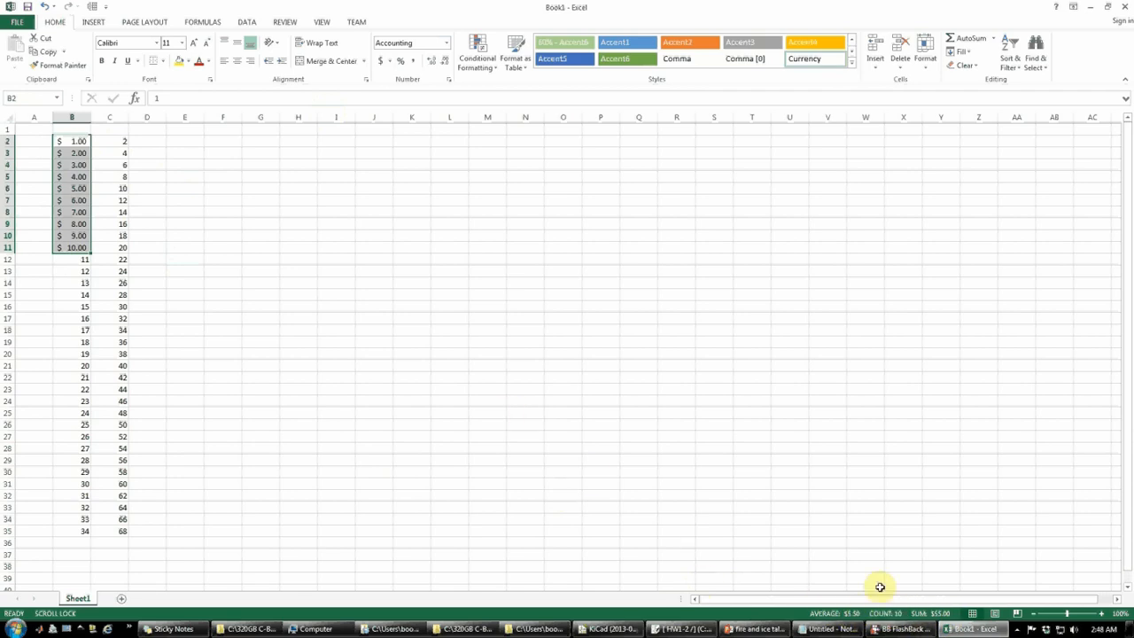
left_click(788, 493)
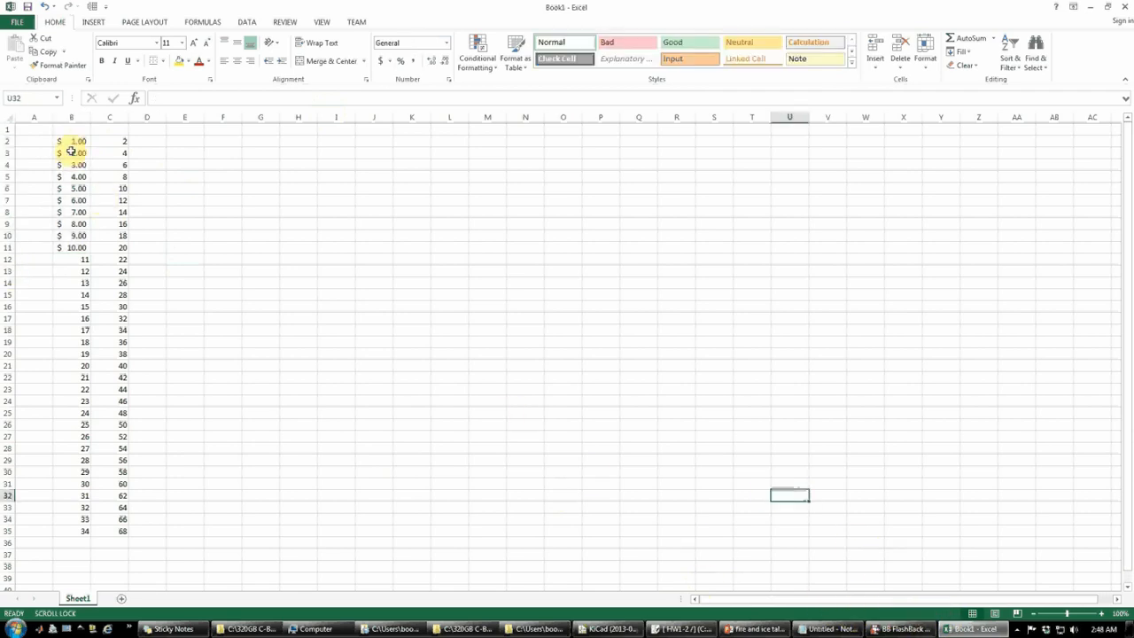
left_click_drag(71, 142, 116, 248)
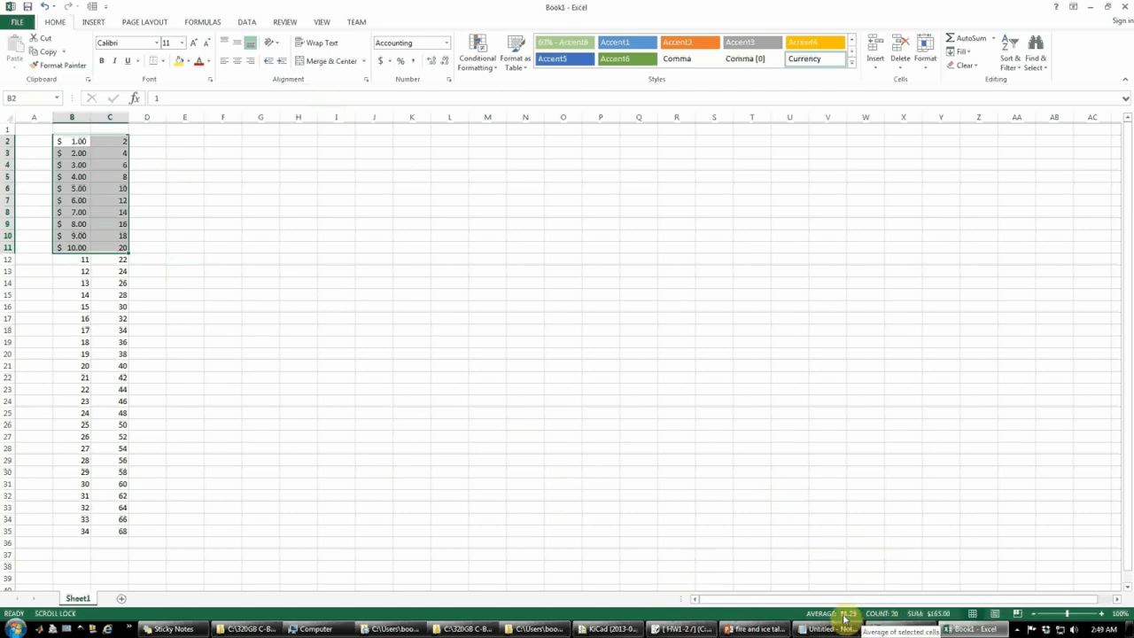
left_click(190, 309)
left_click(172, 211)
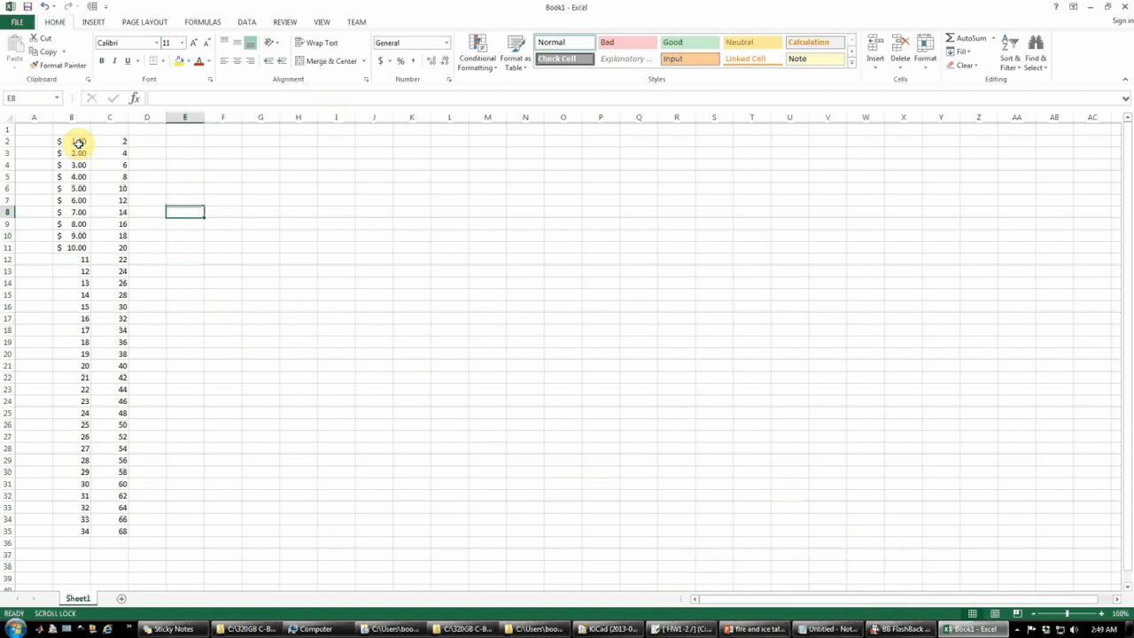
Enter the formula =B2+C2 in cell D2.
left_click(215, 270)
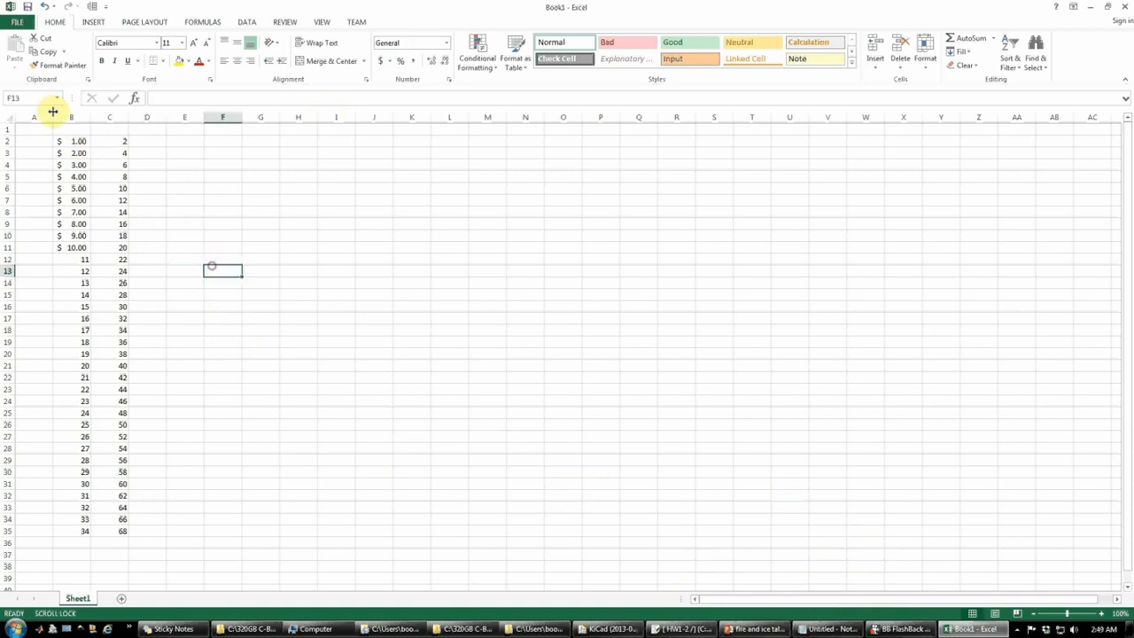
left_click(151, 163)
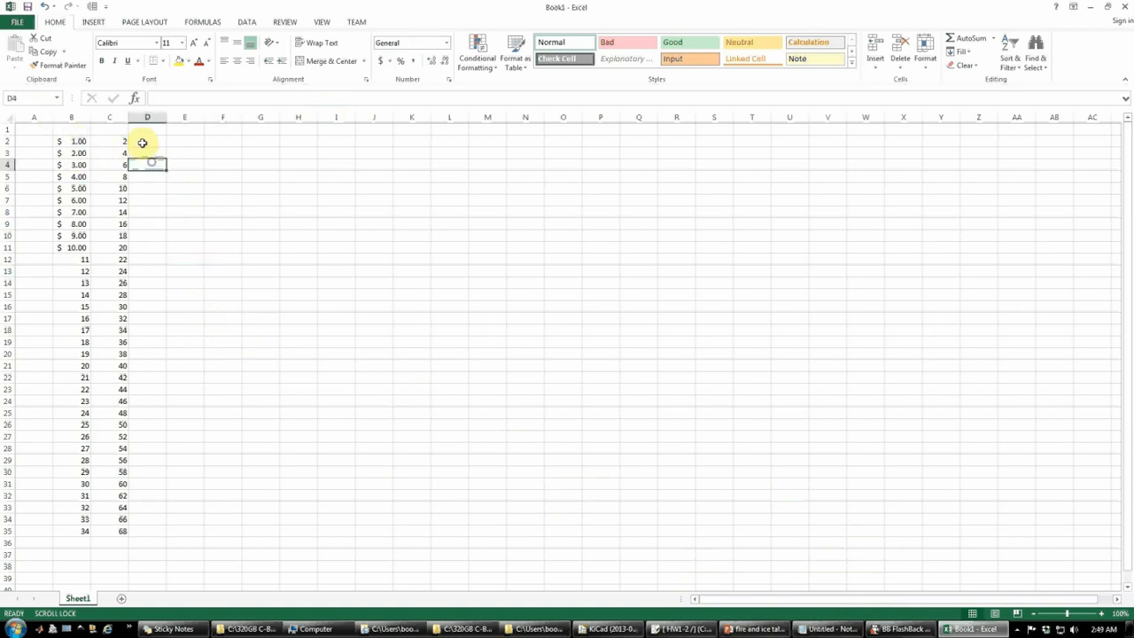
left_click(154, 143)
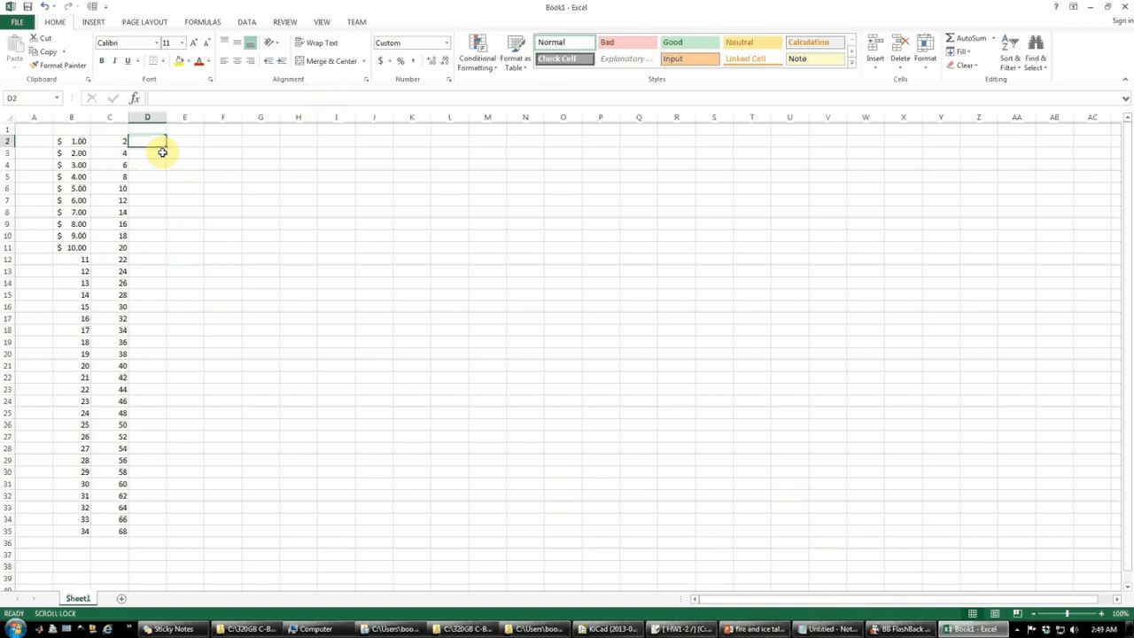
type("=")
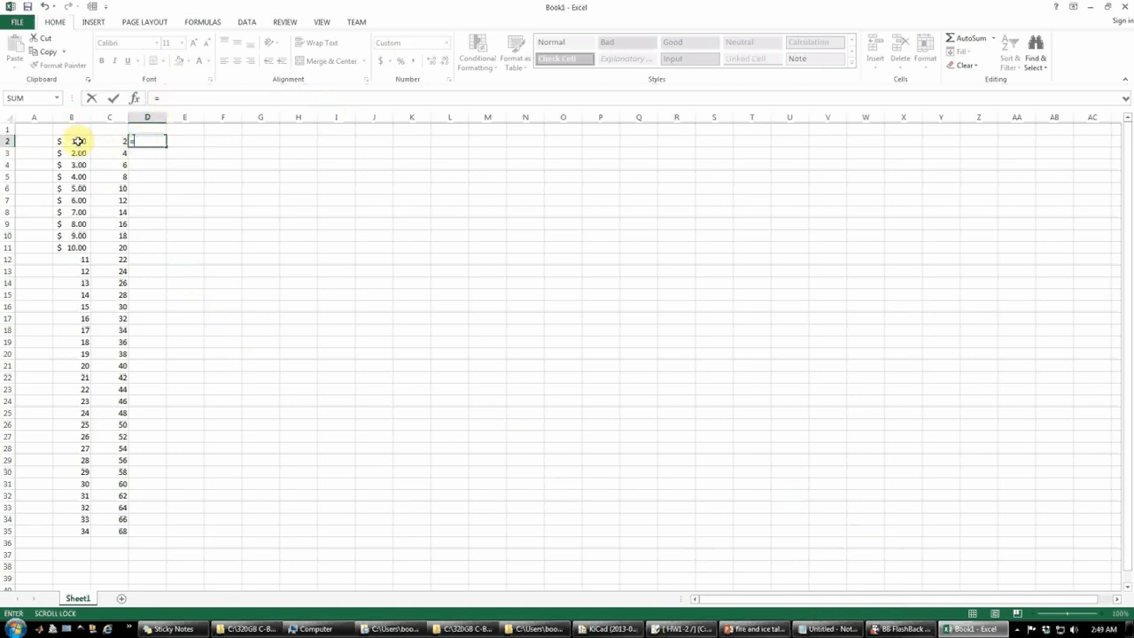
left_click(78, 142)
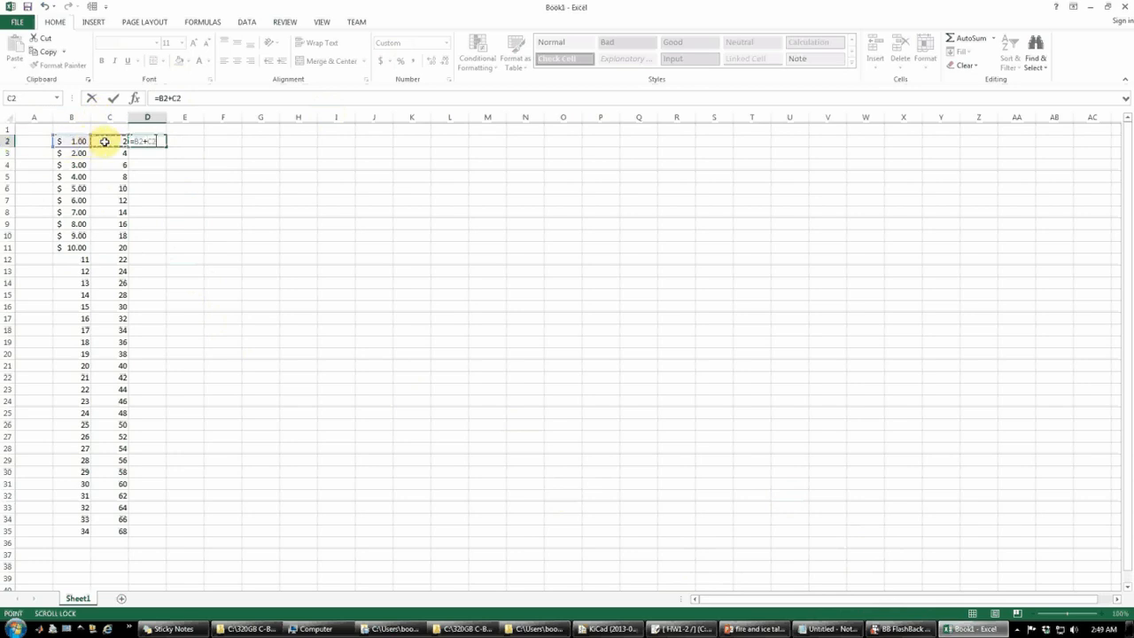
key("Return")
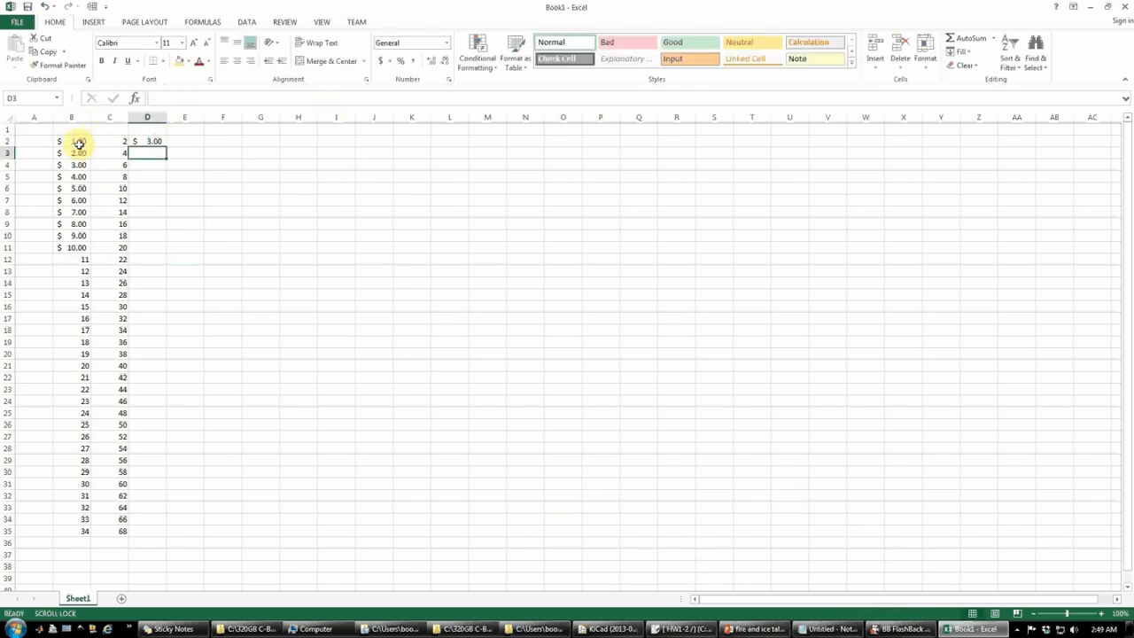
Fill the D2 addition formula down column D to row 35.
left_click(155, 142)
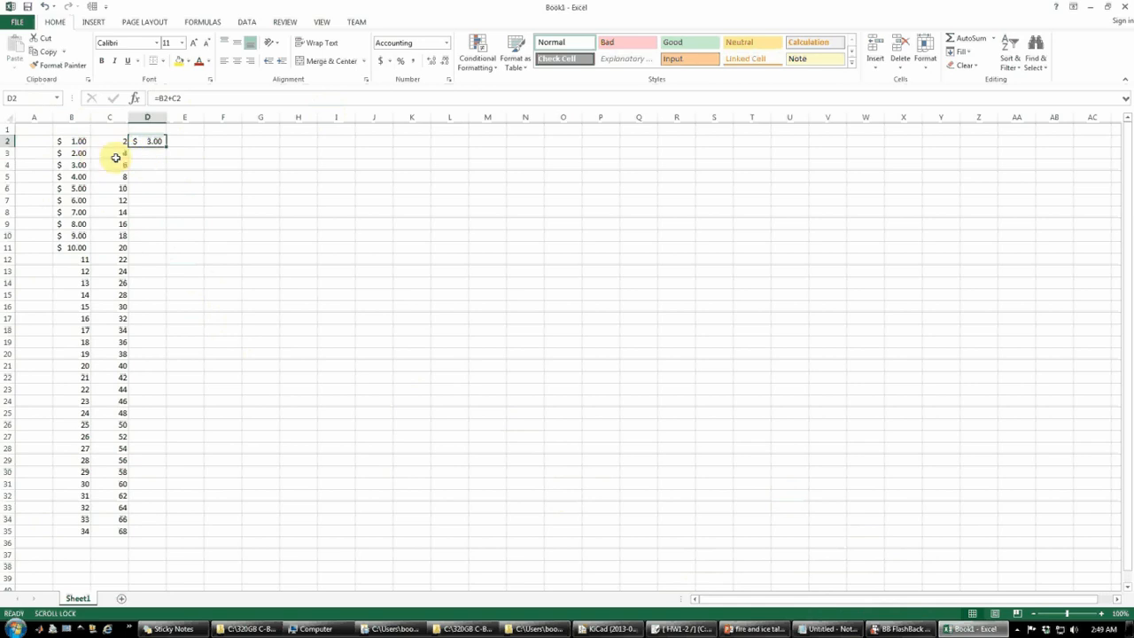
double_click(165, 145)
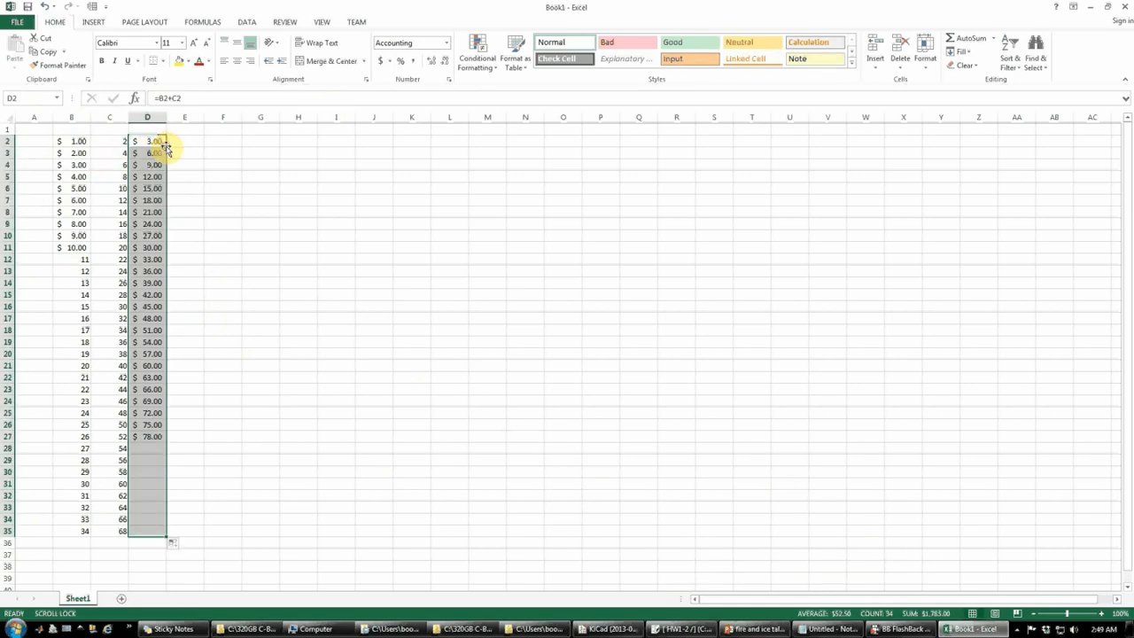
left_click(194, 494)
Examine the formulas in cells D35, D17, D14 and D2, leaving the D2 formula unedited.
left_click(151, 529)
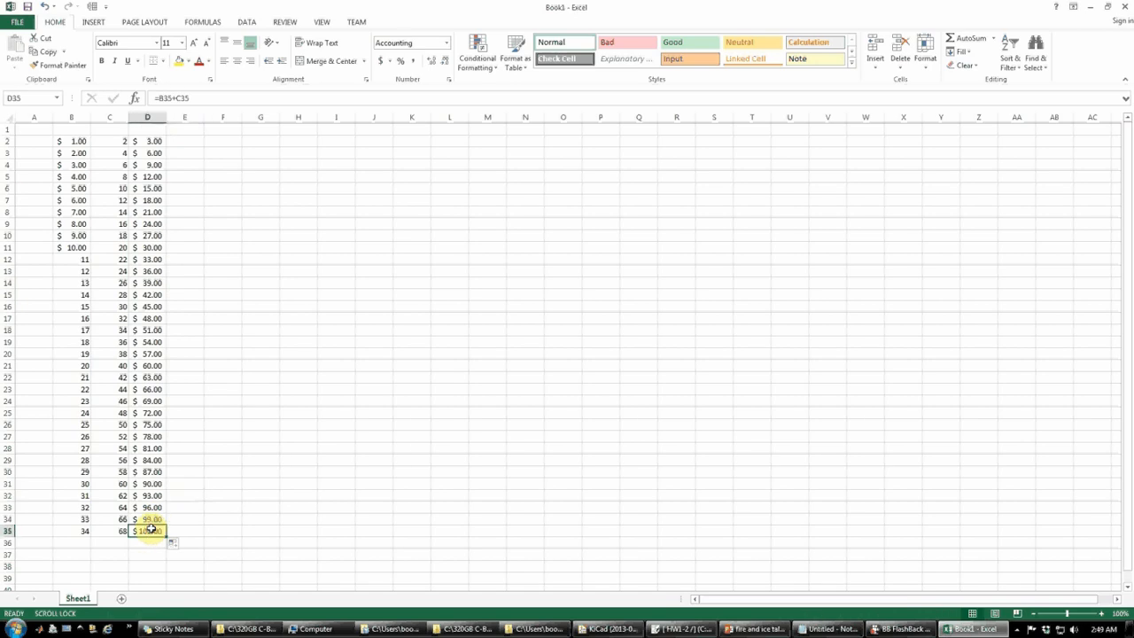
left_click(150, 318)
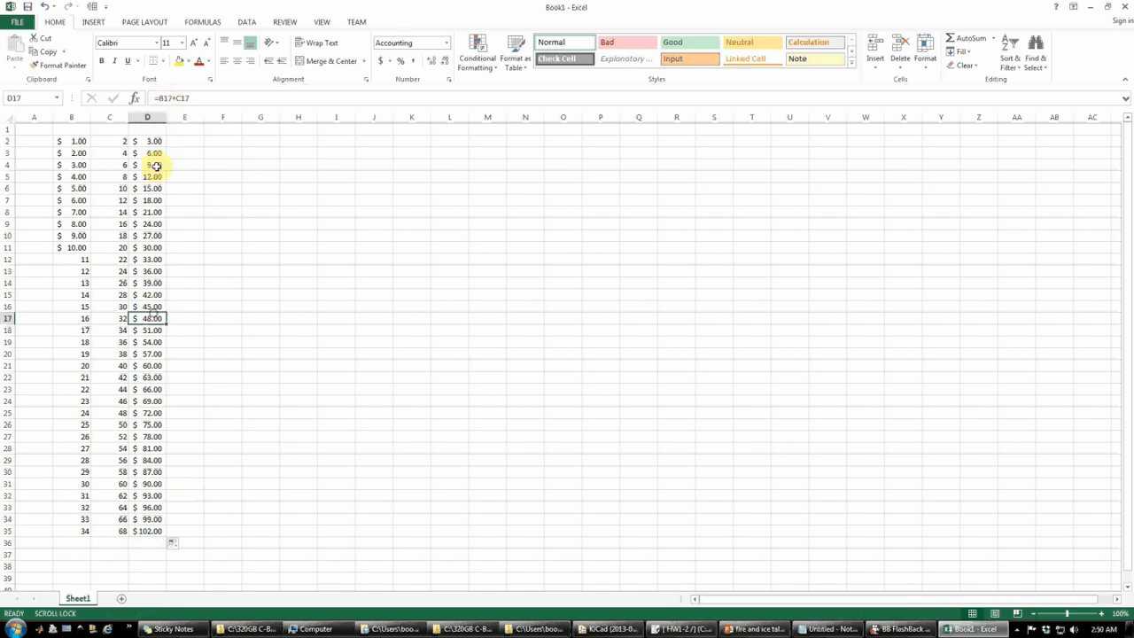
left_click(158, 282)
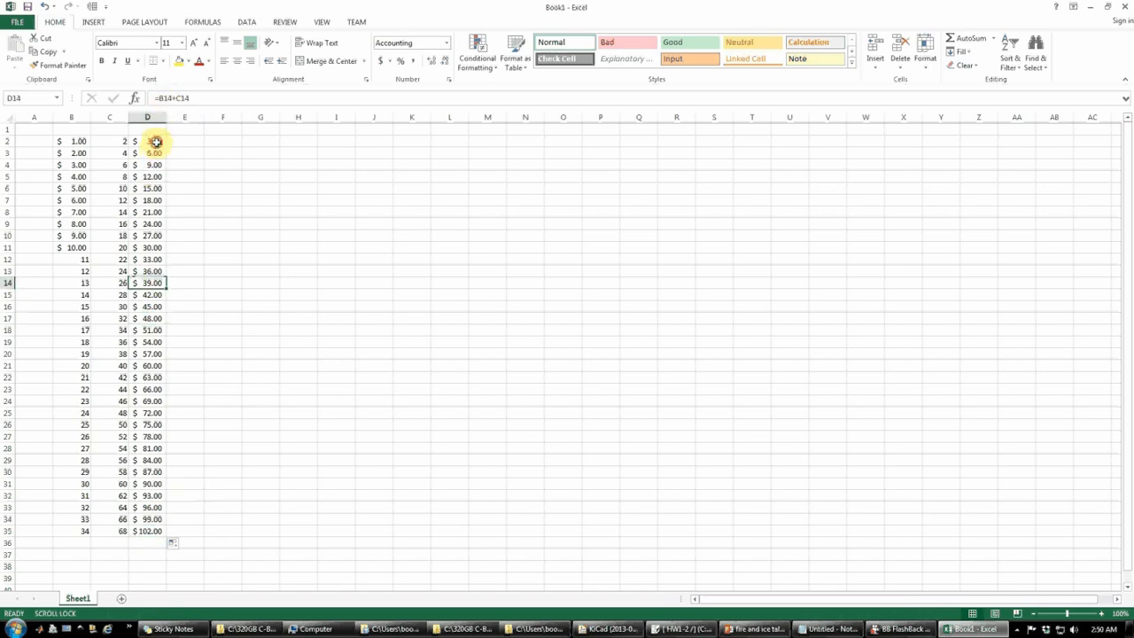
left_click(155, 141)
left_click(161, 97)
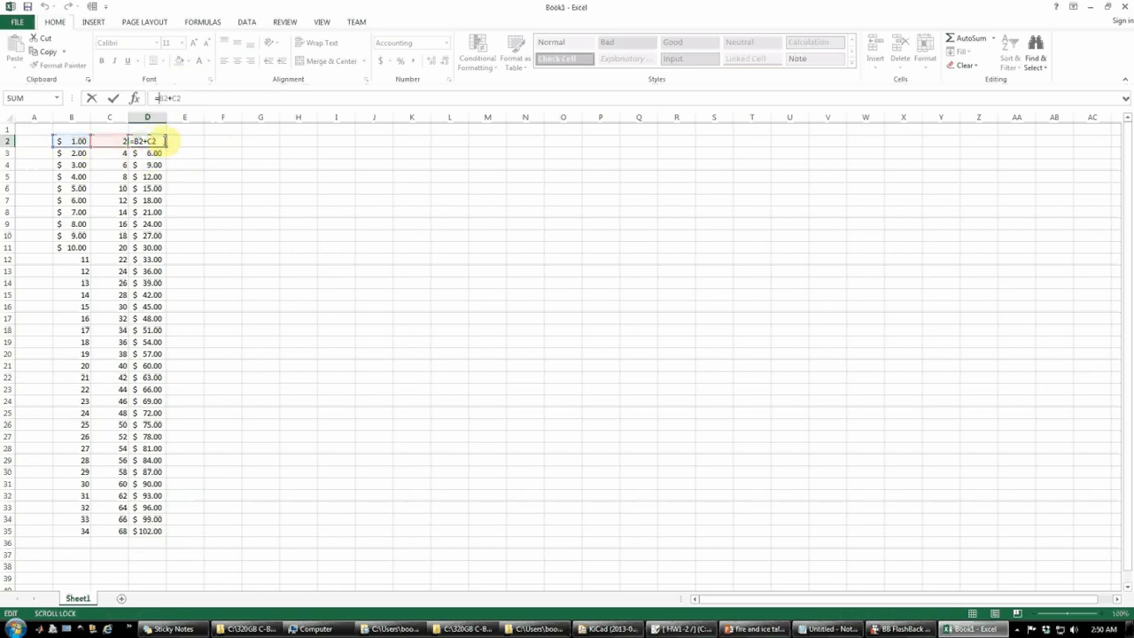
left_click(150, 154)
key("Escape")
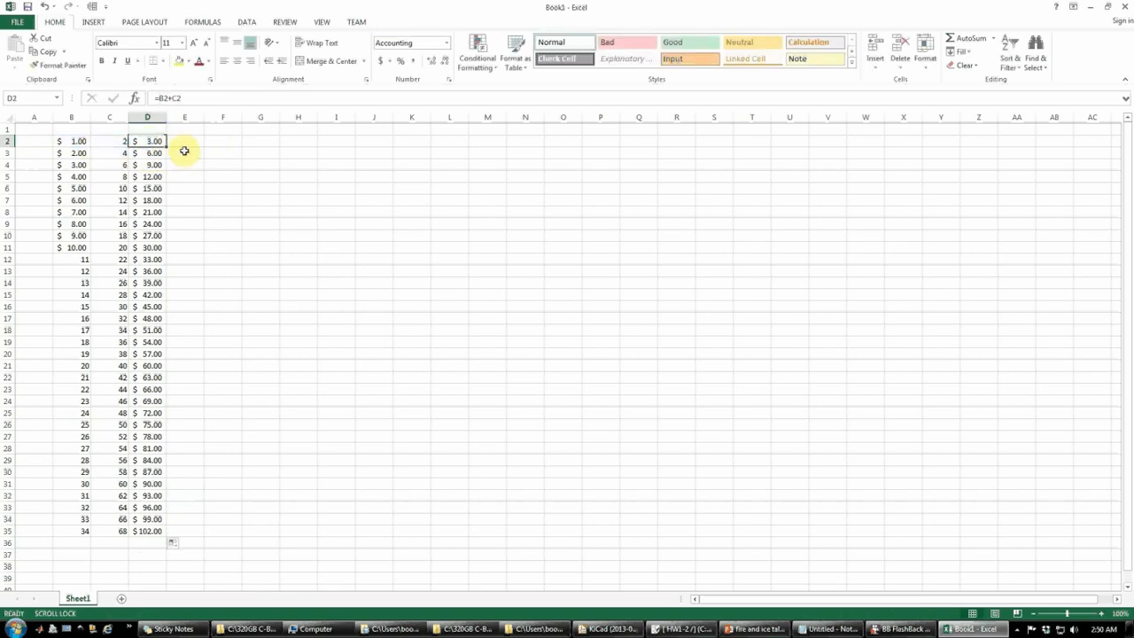
Compare the row references in the filled formulas of cells D3, D4, D6, D31 and D35.
left_click(185, 146)
left_click(152, 154)
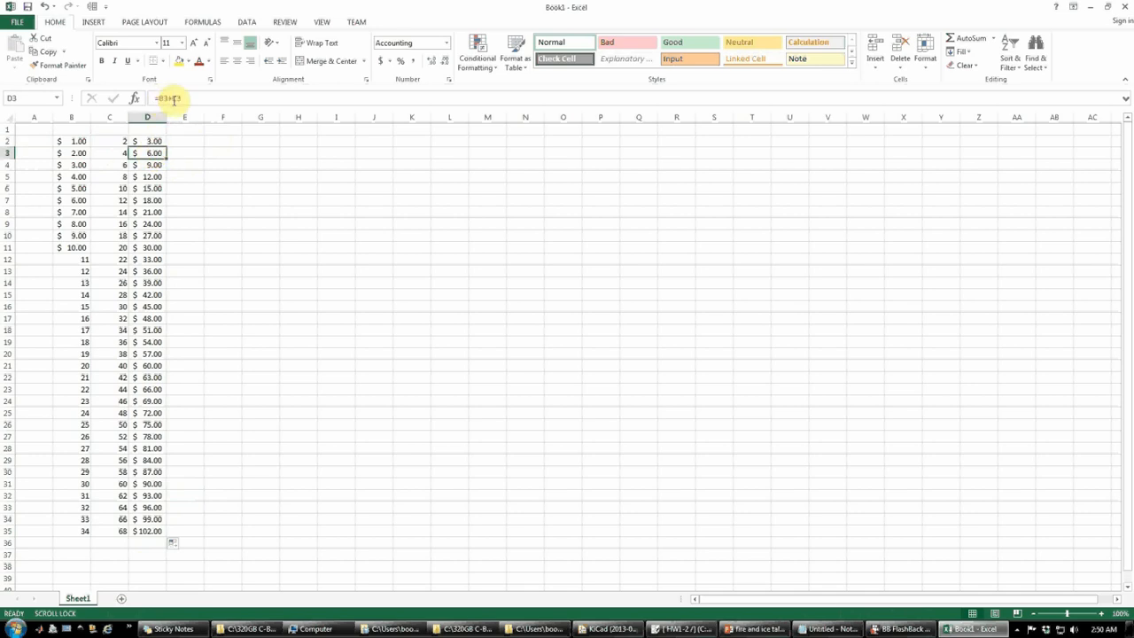
left_click(156, 164)
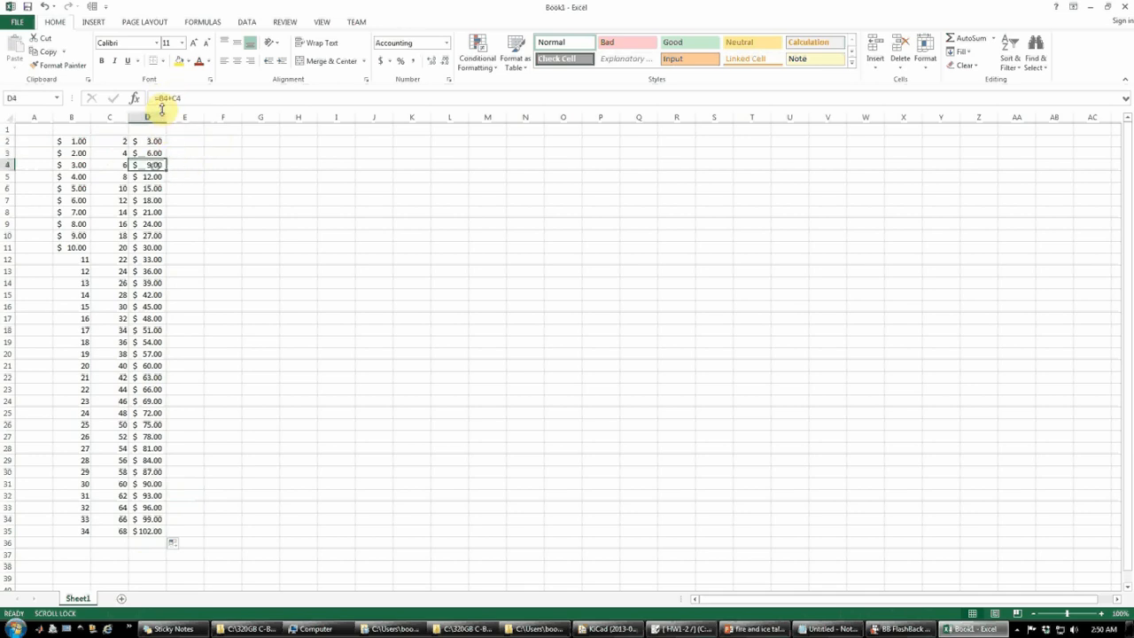
left_click(206, 152)
left_click(154, 180)
left_click(181, 177)
left_click(155, 189)
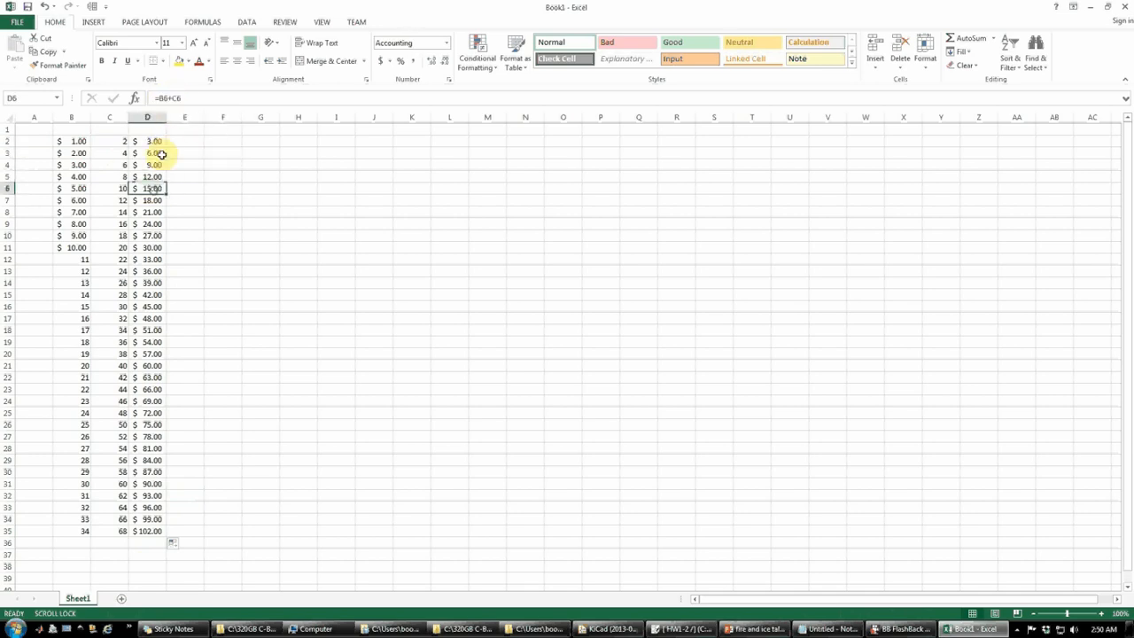
left_click(186, 201)
left_click(144, 480)
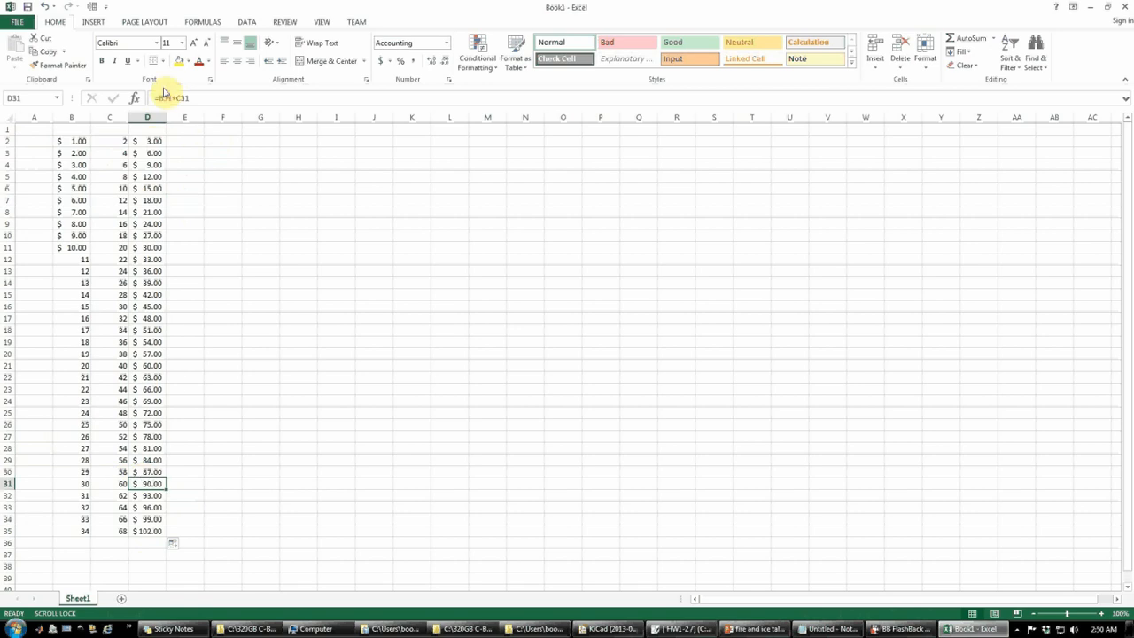
left_click(232, 341)
left_click(155, 532)
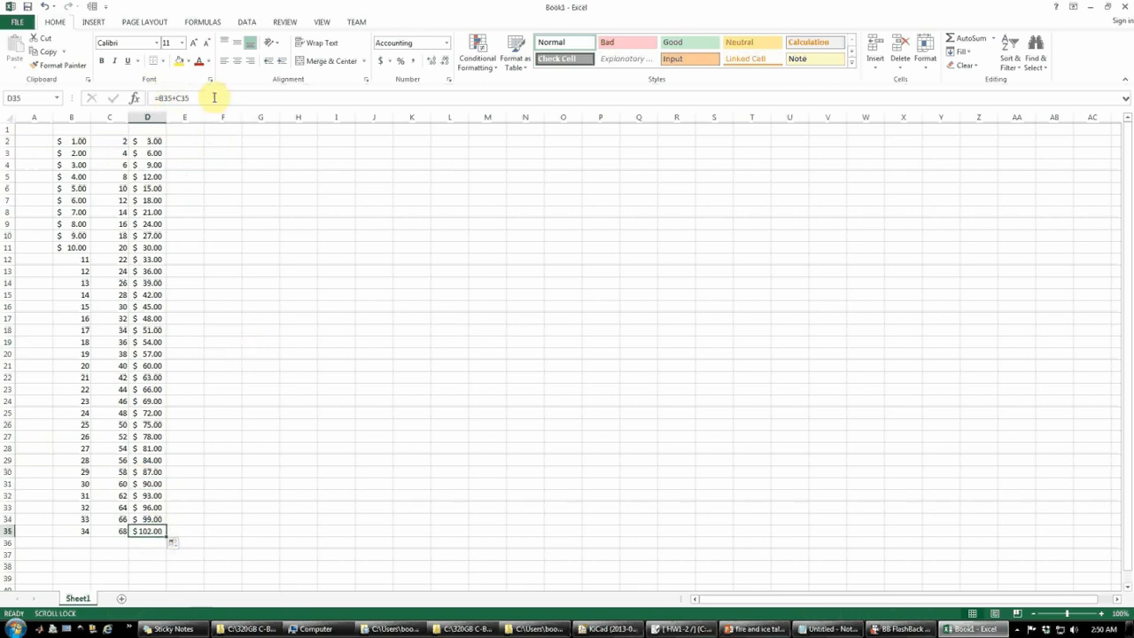
left_click(221, 258)
left_click(222, 229)
left_click(223, 177)
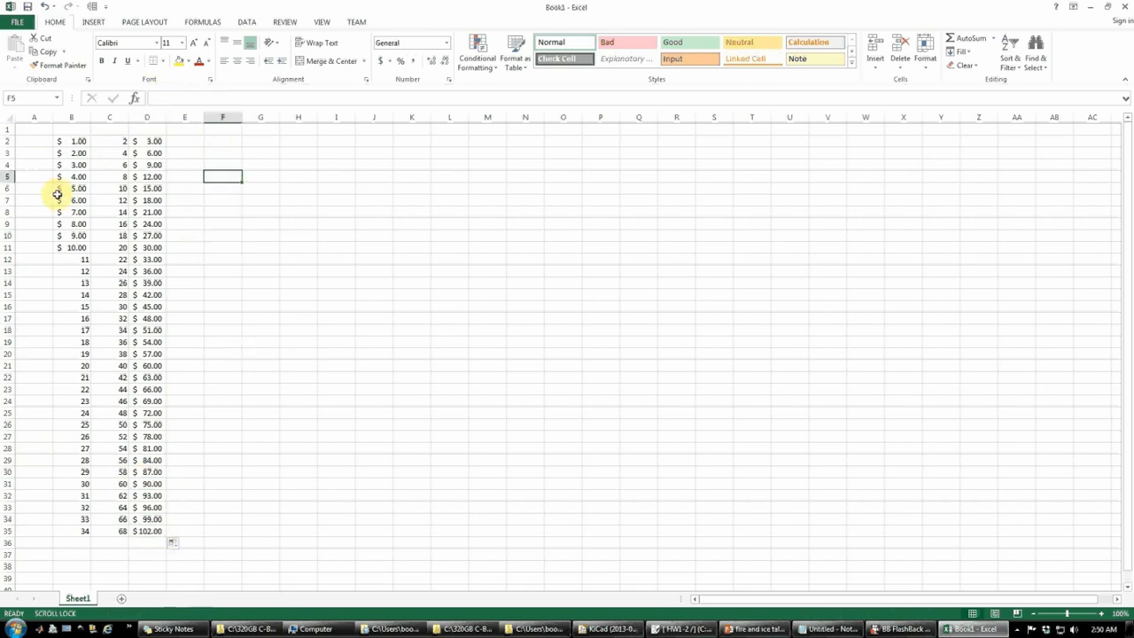
Start a SUM formula in cell E2, and remove the function name again.
left_click(186, 234)
left_click(187, 143)
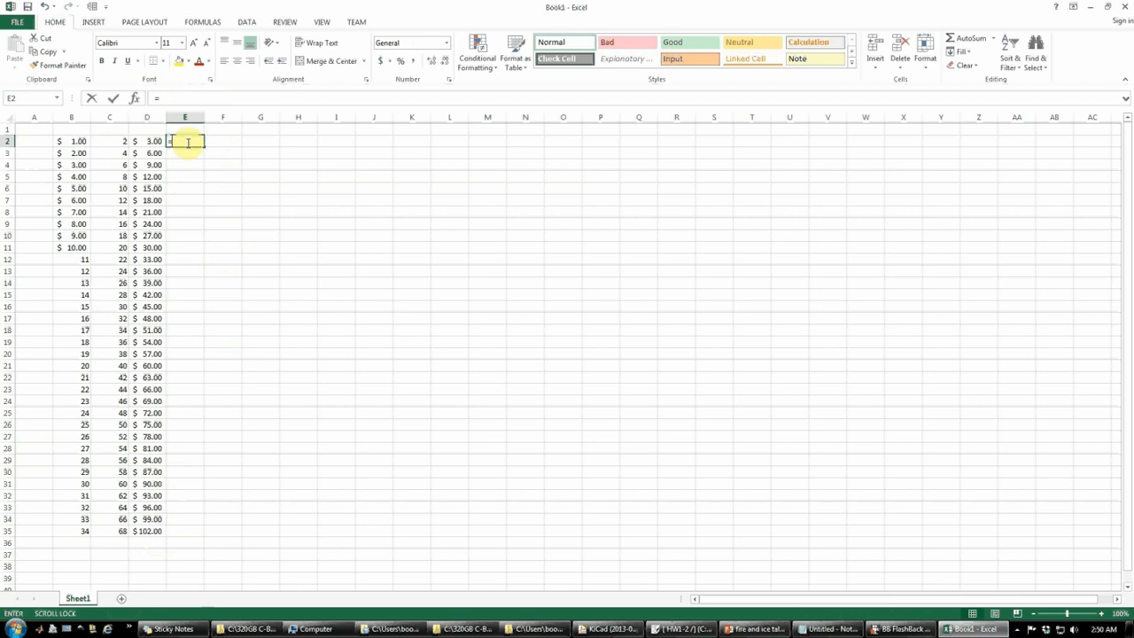
type("=sum")
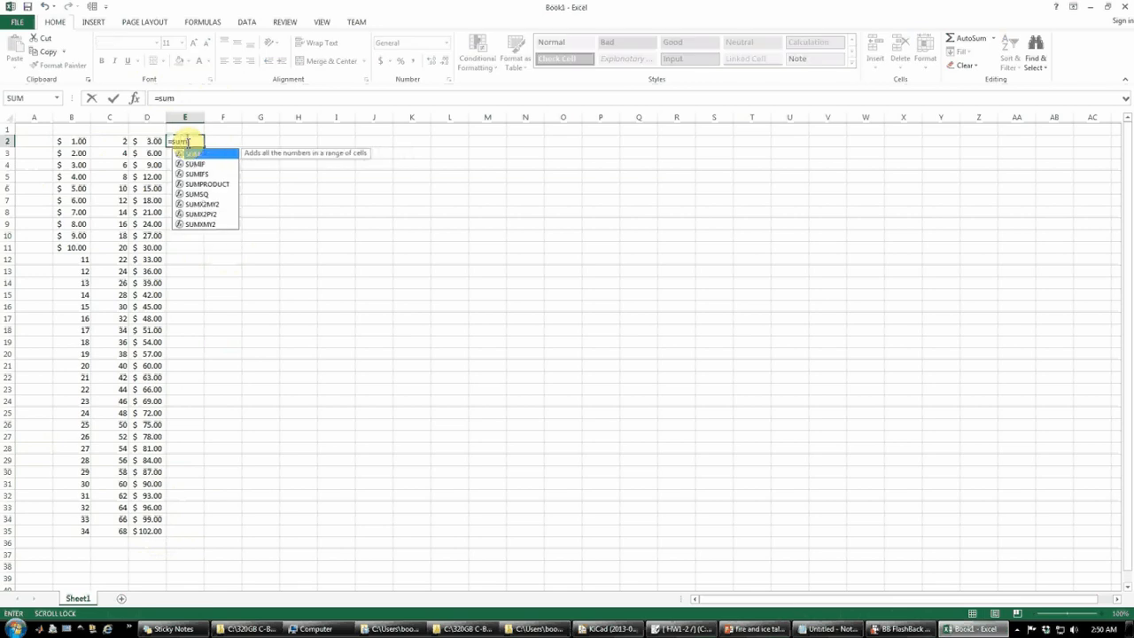
type("(")
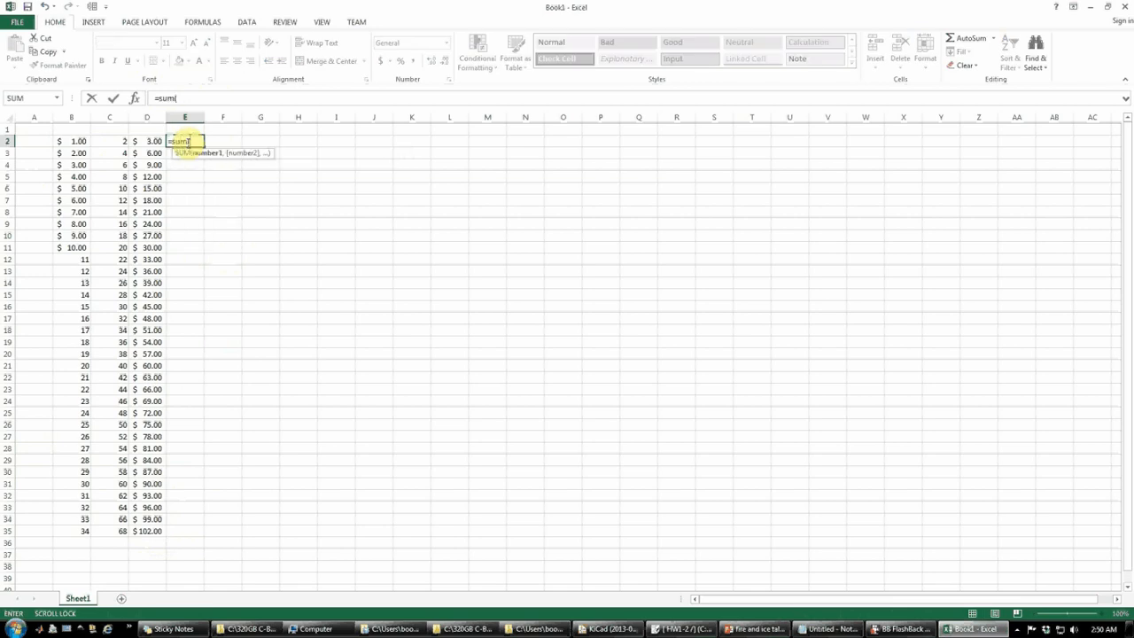
left_click(188, 141)
key("BackSpace")
key("BackSpace")
key("BackSpace")
Start a formula in cell E2 with =ave to list the matching average functions, and discard the entry.
type("ava")
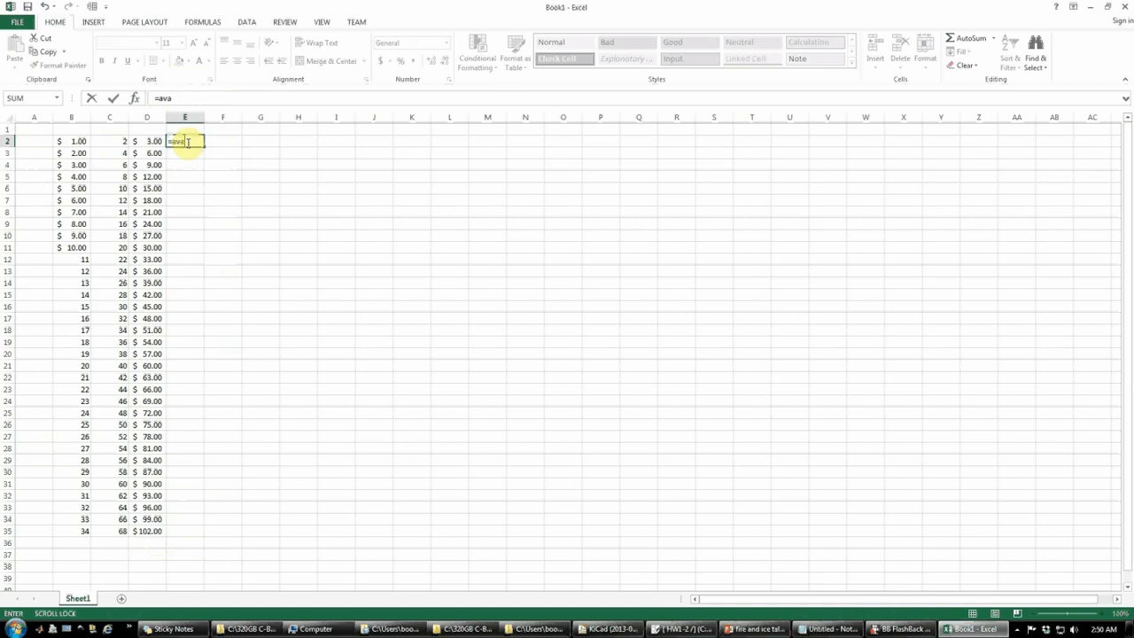
key("BackSpace")
type("e")
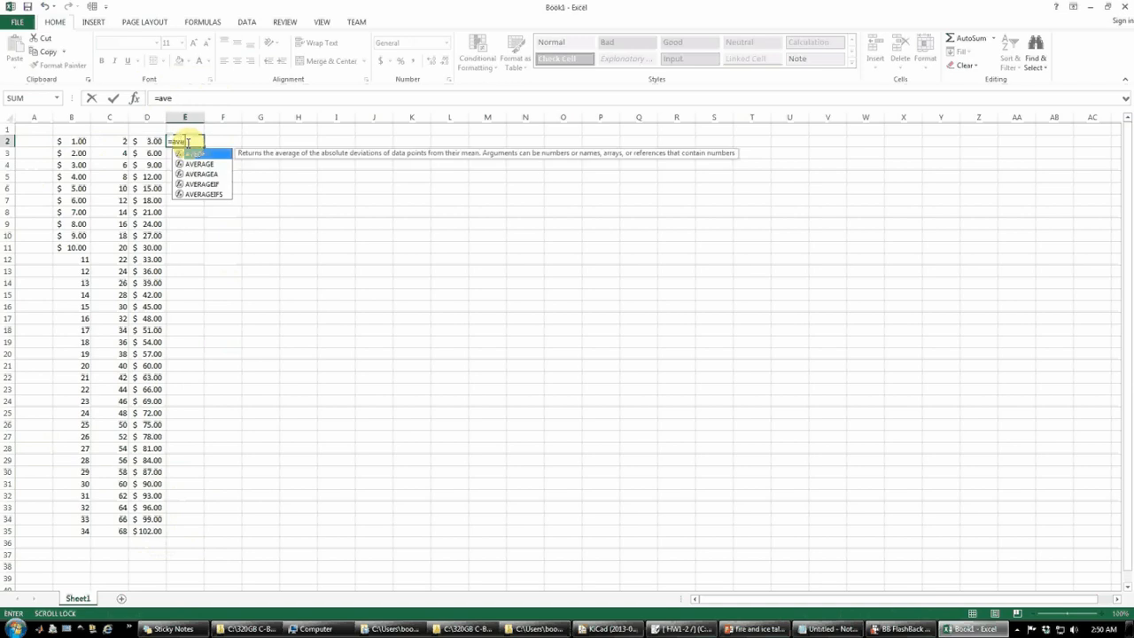
type("ra")
key("BackSpace")
key("BackSpace")
key("BackSpace")
key("BackSpace")
key("BackSpace")
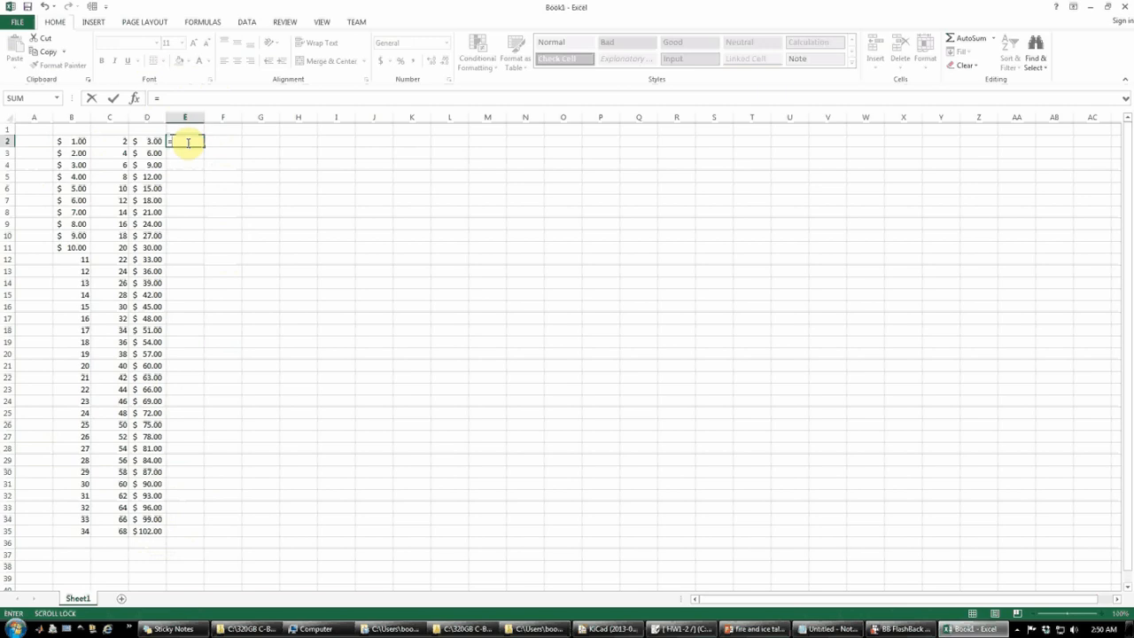
type("be")
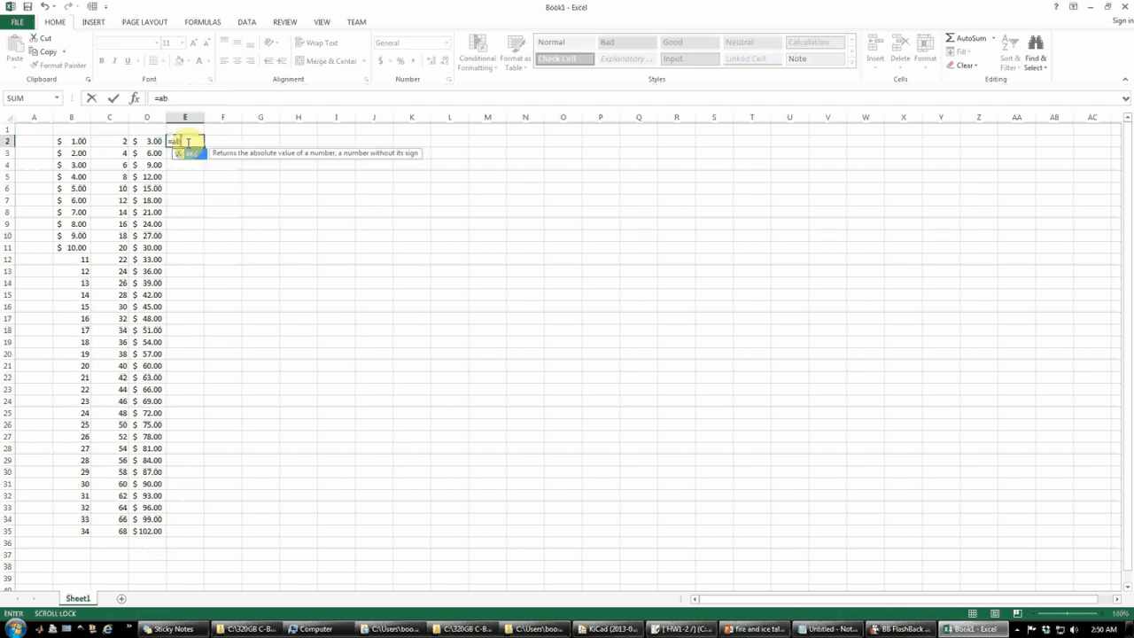
key("BackSpace")
key("BackSpace")
type("ve")
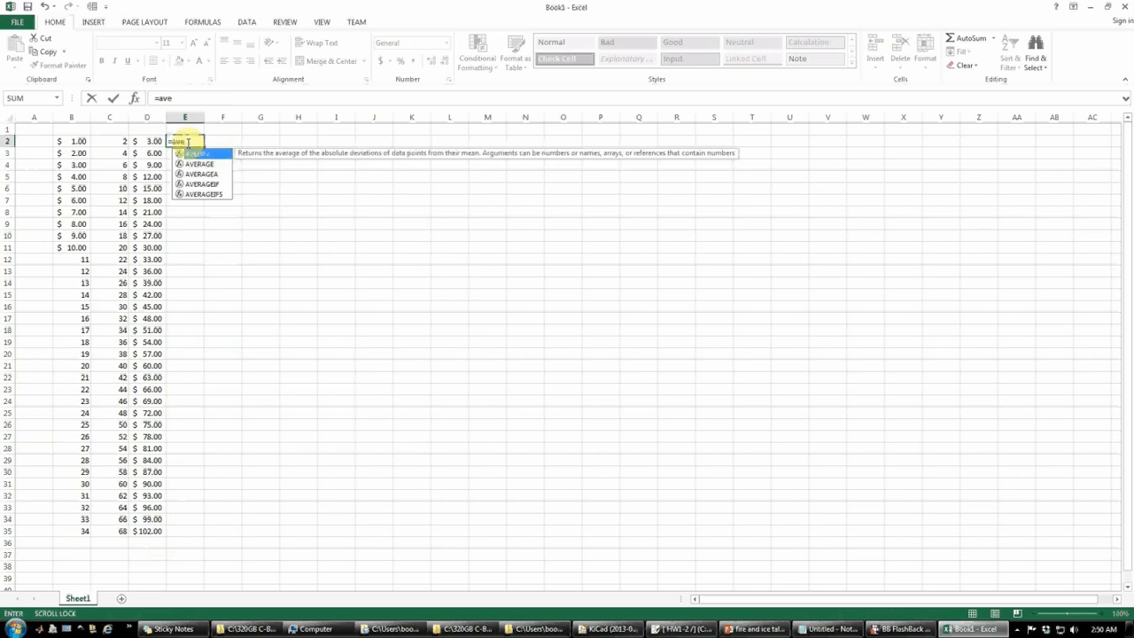
key("Escape")
left_click(221, 198)
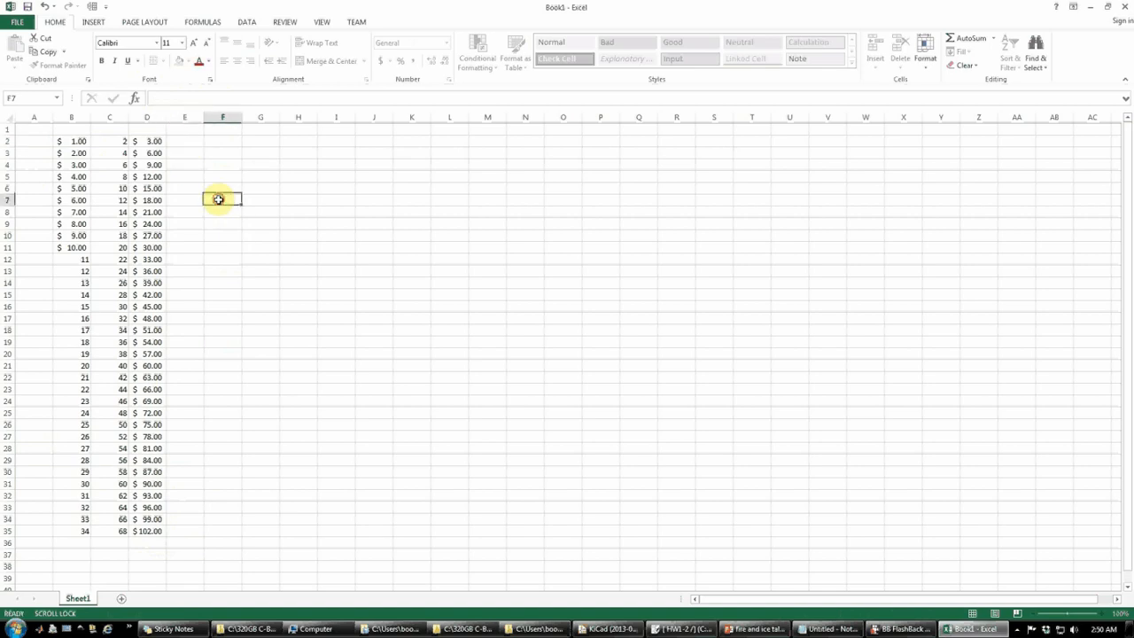
Look through the recently used functions, including COUNT, and insert the SIN function into cell F7.
left_click(93, 23)
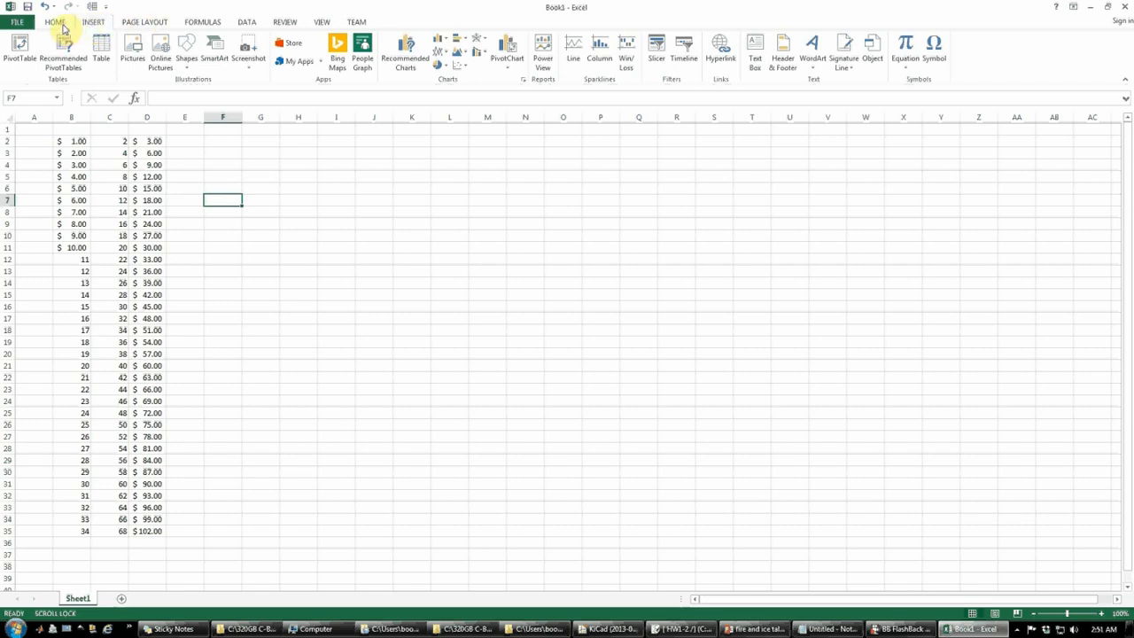
left_click(55, 23)
left_click(203, 21)
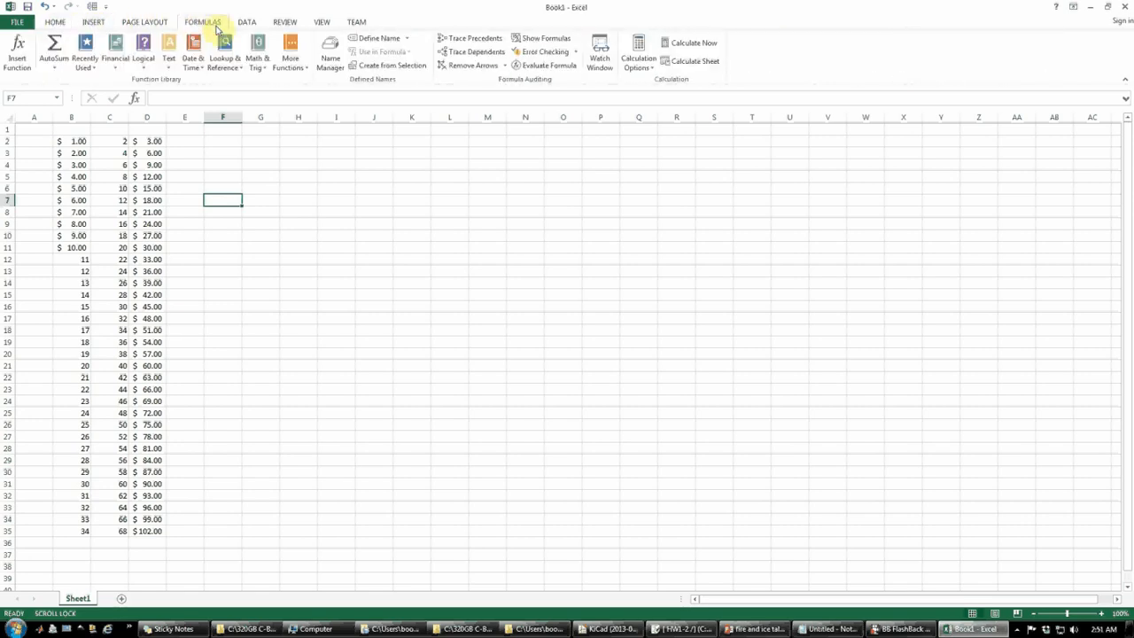
left_click(18, 53)
left_click(191, 338)
scroll(203, 364, "down", 1)
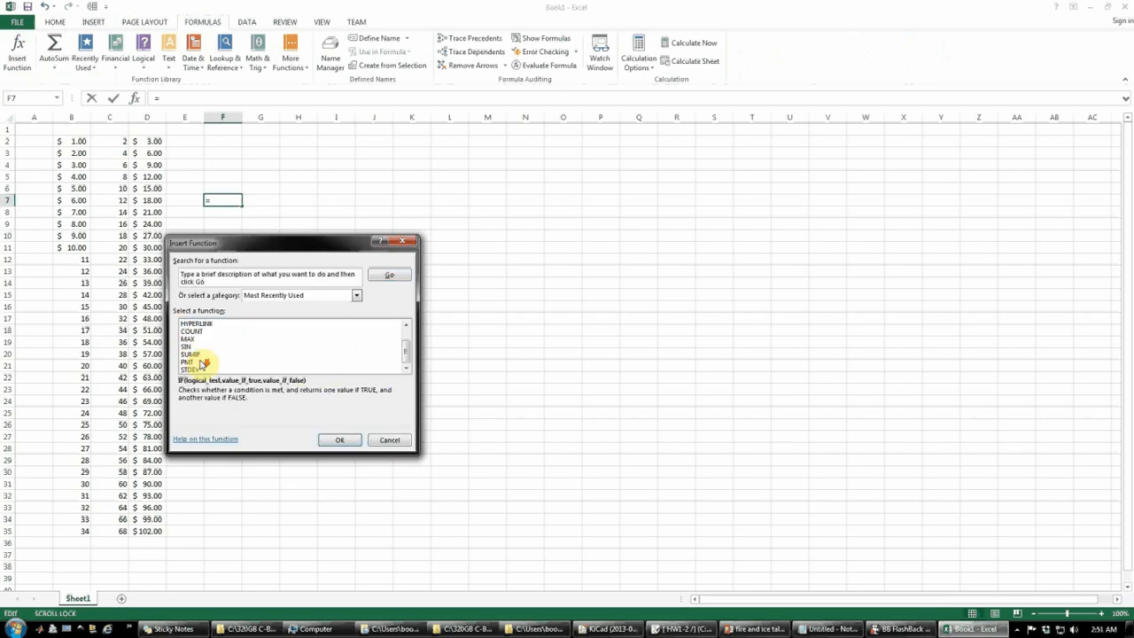
left_click(191, 332)
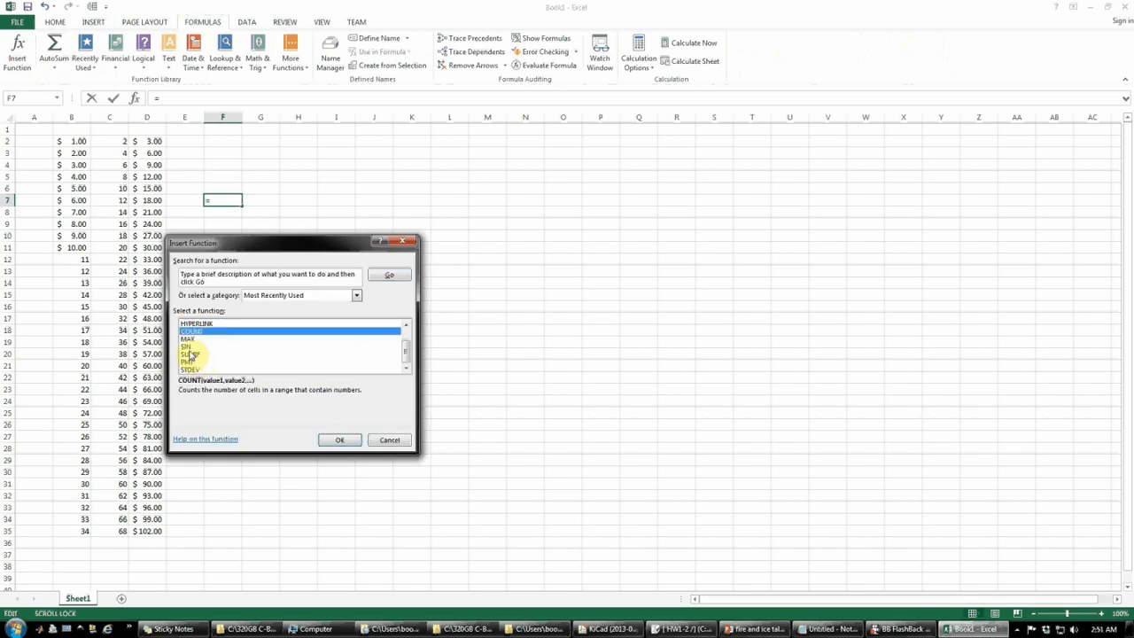
left_click(190, 355)
left_click(190, 347)
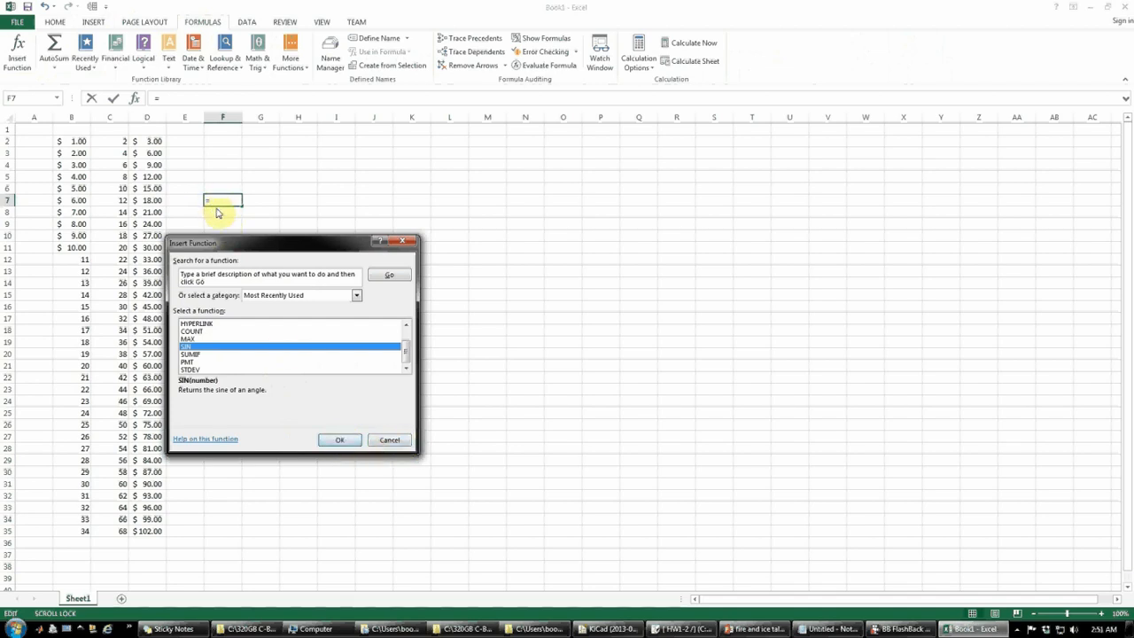
double_click(188, 348)
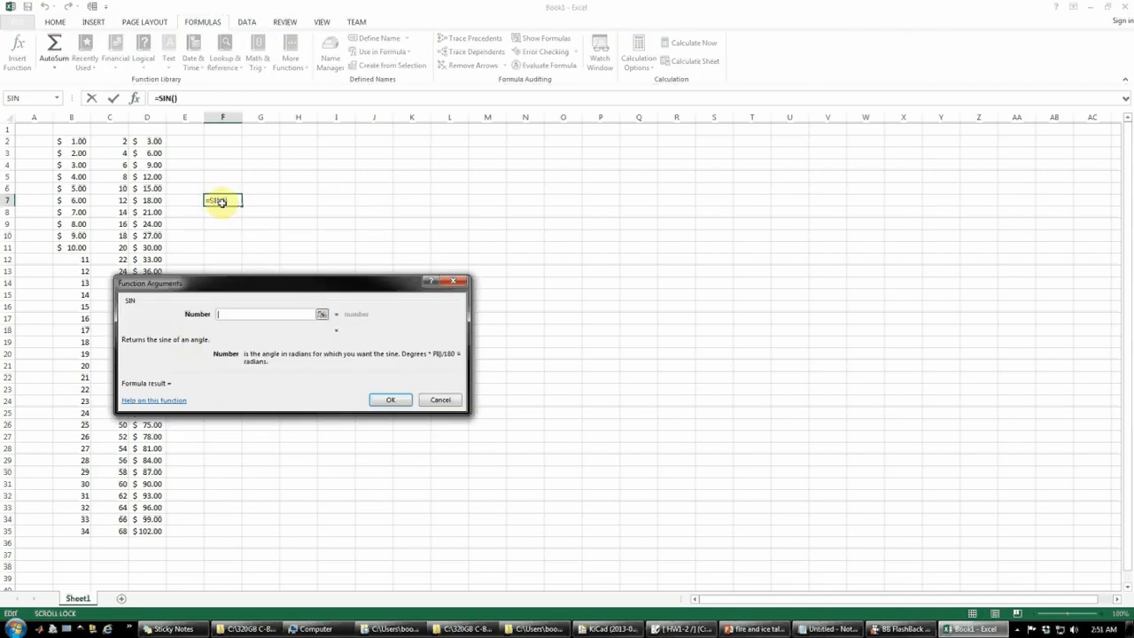
Set cell C15 as the number argument of the SIN function in F7 and complete the formula.
left_click_drag(251, 284, 329, 292)
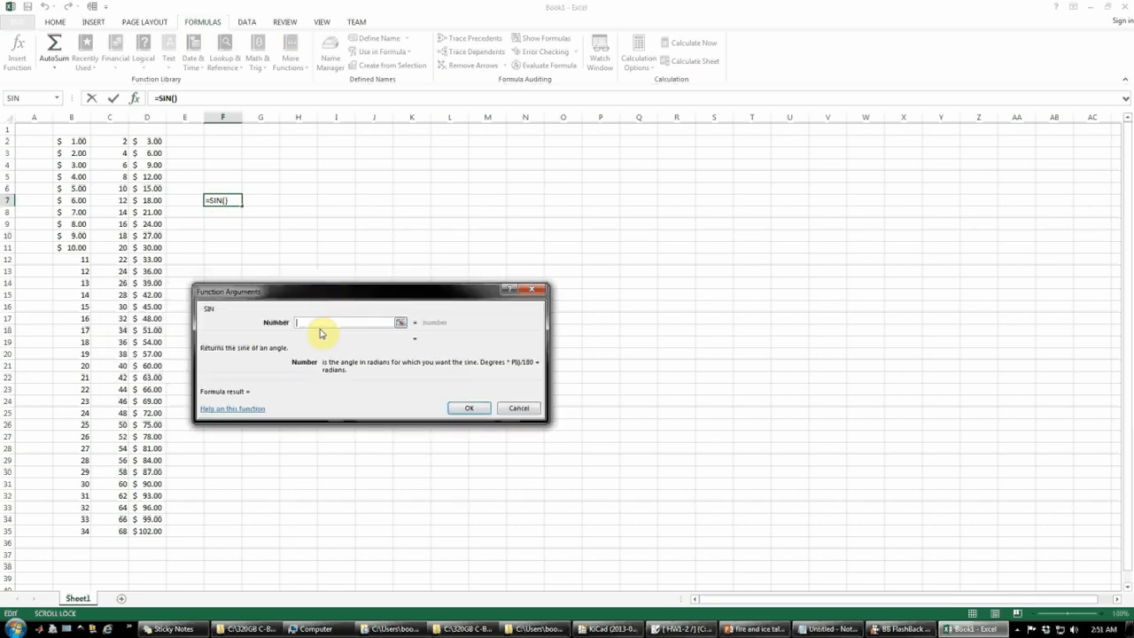
left_click(402, 324)
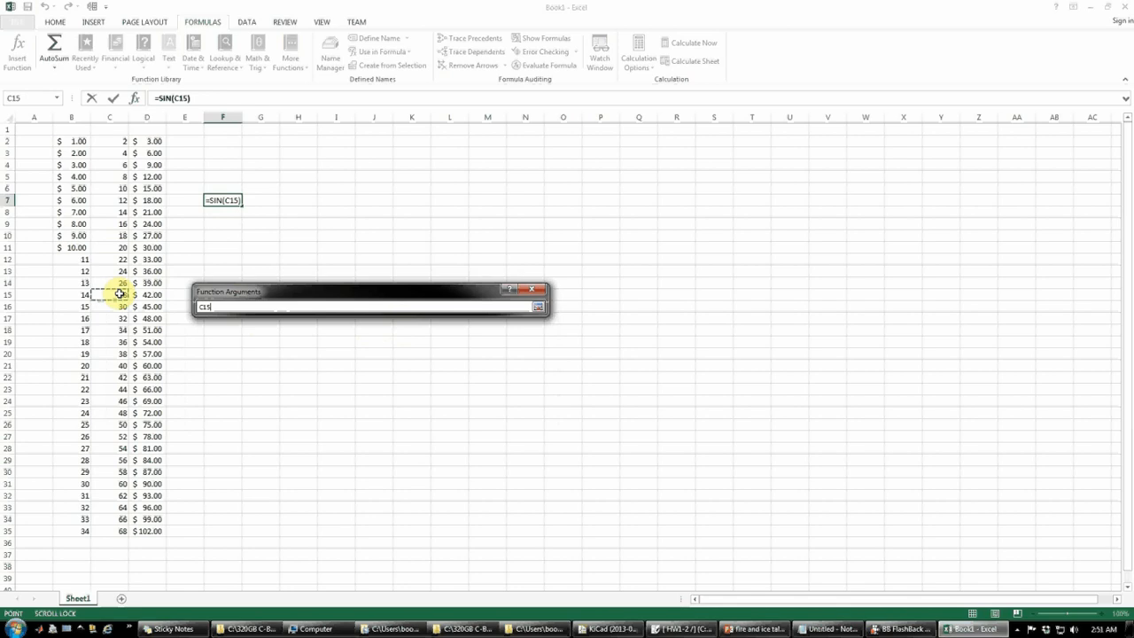
key("Return")
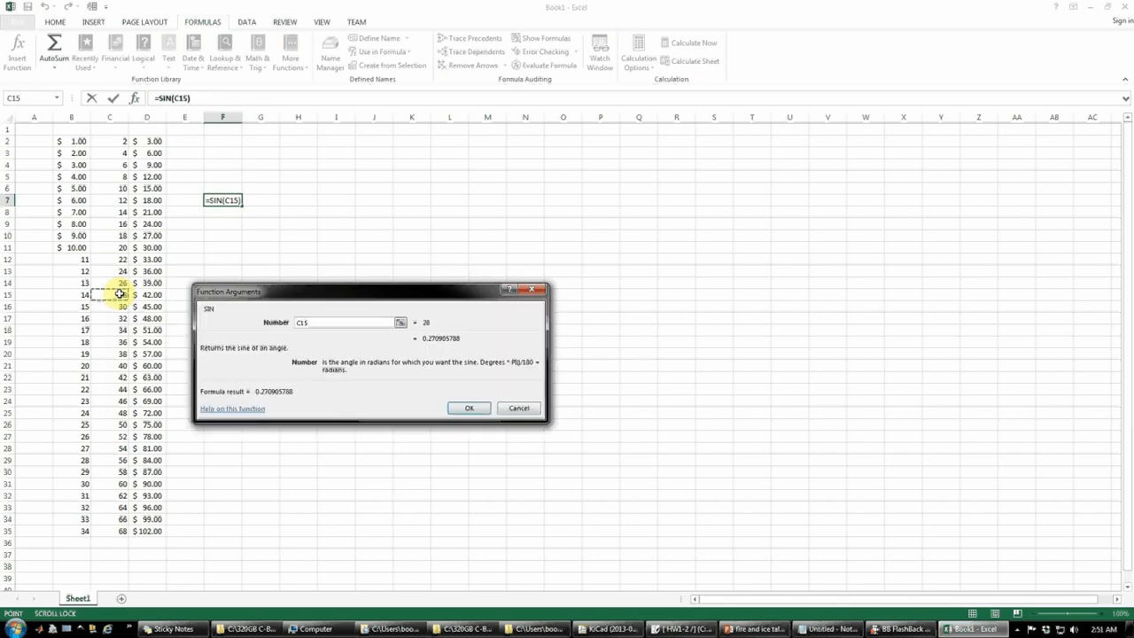
left_click(471, 409)
left_click(250, 256)
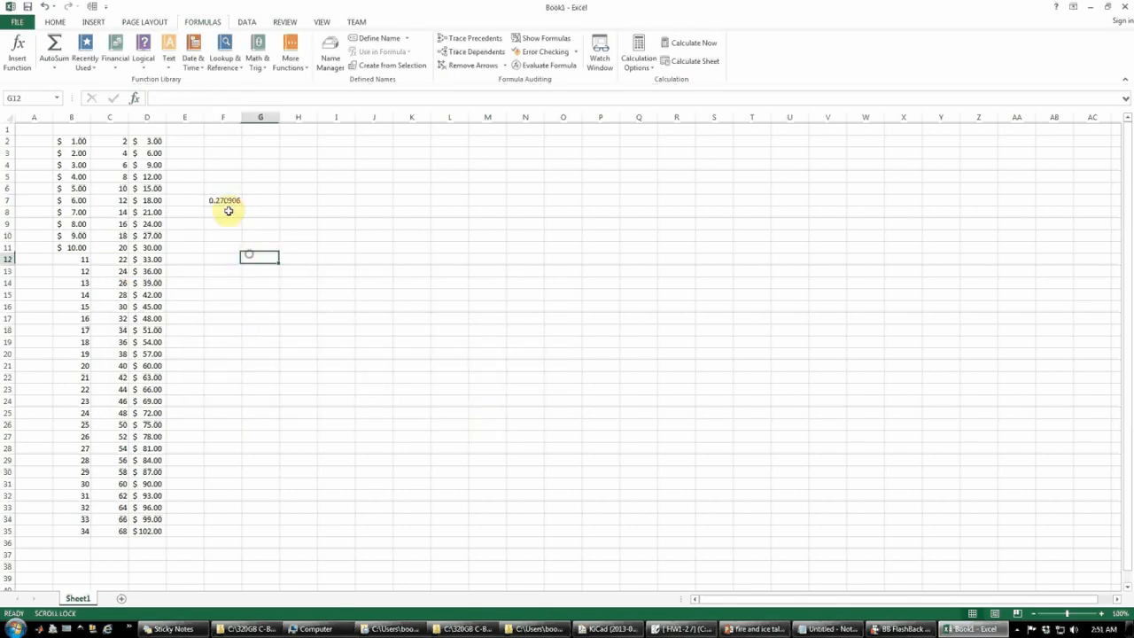
Examine the SIN formula in cell F7 and the cell it references, leaving the formula unedited.
left_click_drag(216, 193, 235, 230)
left_click(225, 202)
left_click(234, 224)
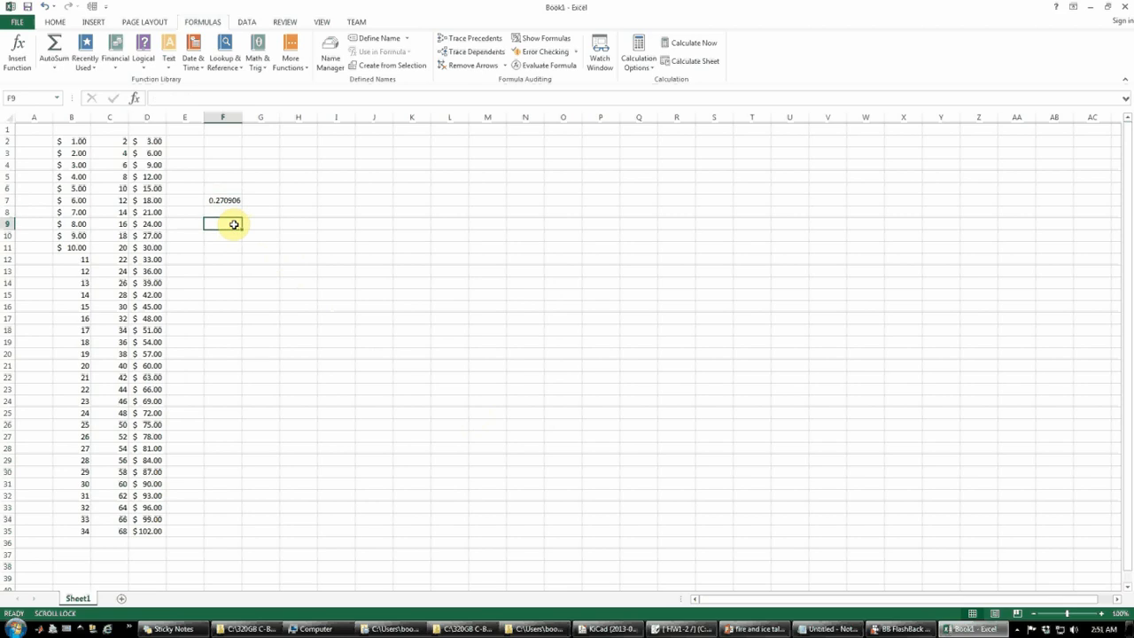
left_click(215, 200)
left_click(178, 97)
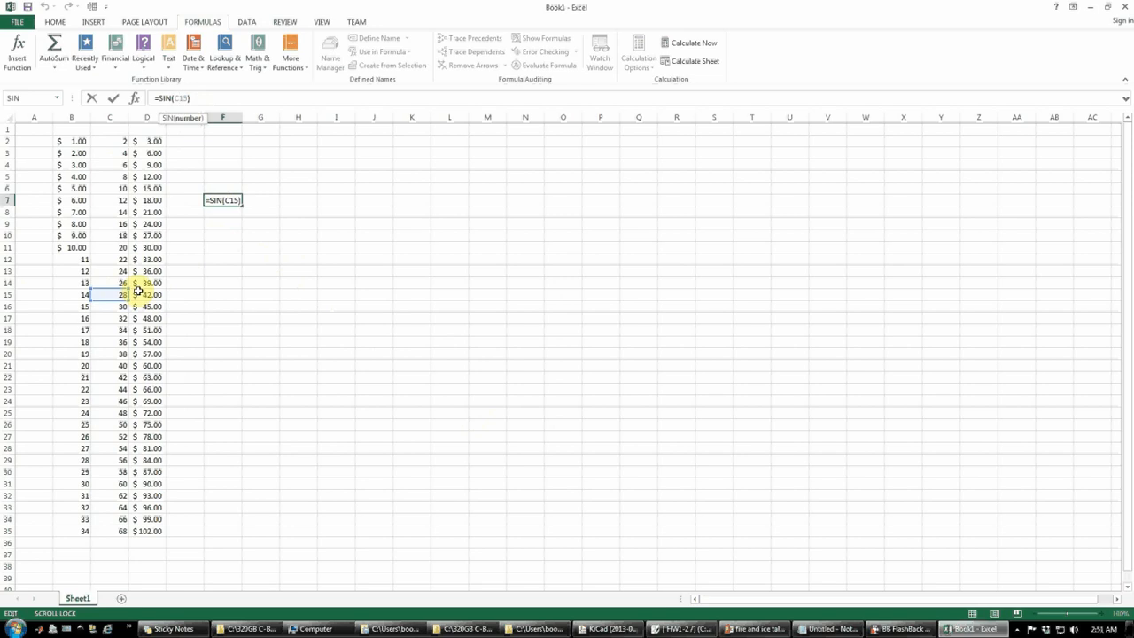
key("Return")
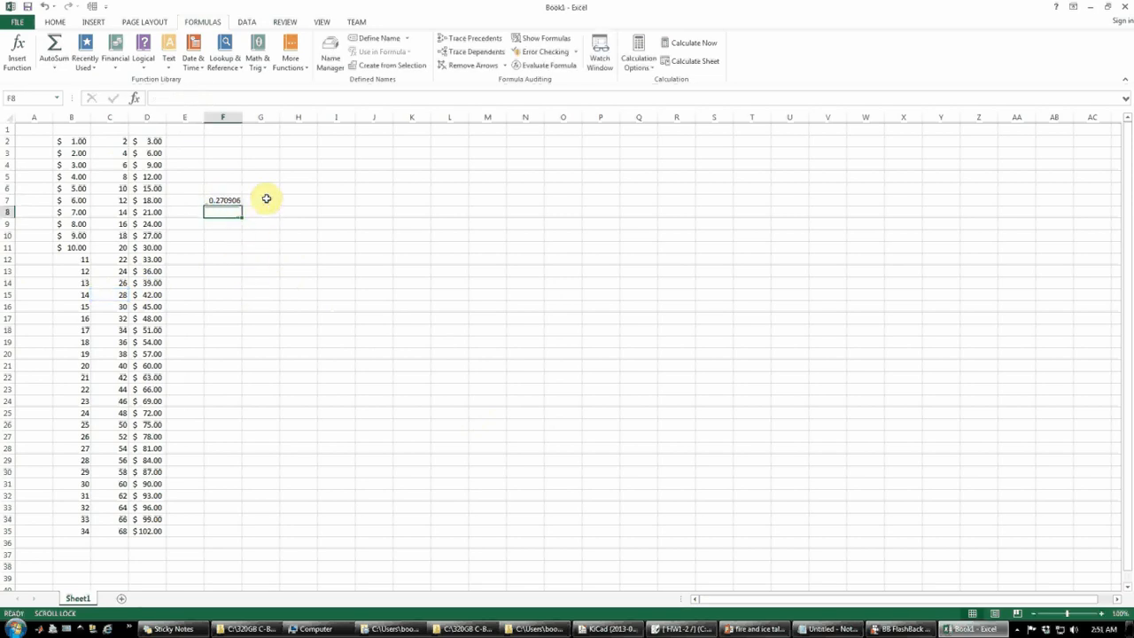
left_click(301, 272)
scroll(200, 313, "down", 3)
scroll(200, 312, "up", 3)
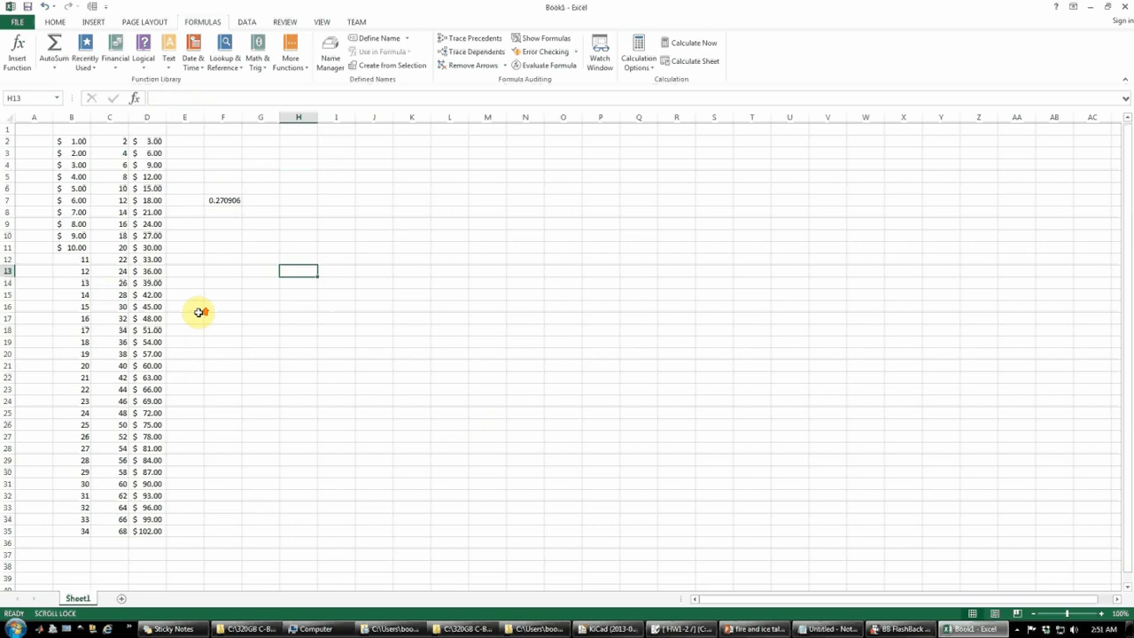
Delete the contents of cells F5 to F10.
left_click_drag(223, 177, 222, 234)
key("Delete")
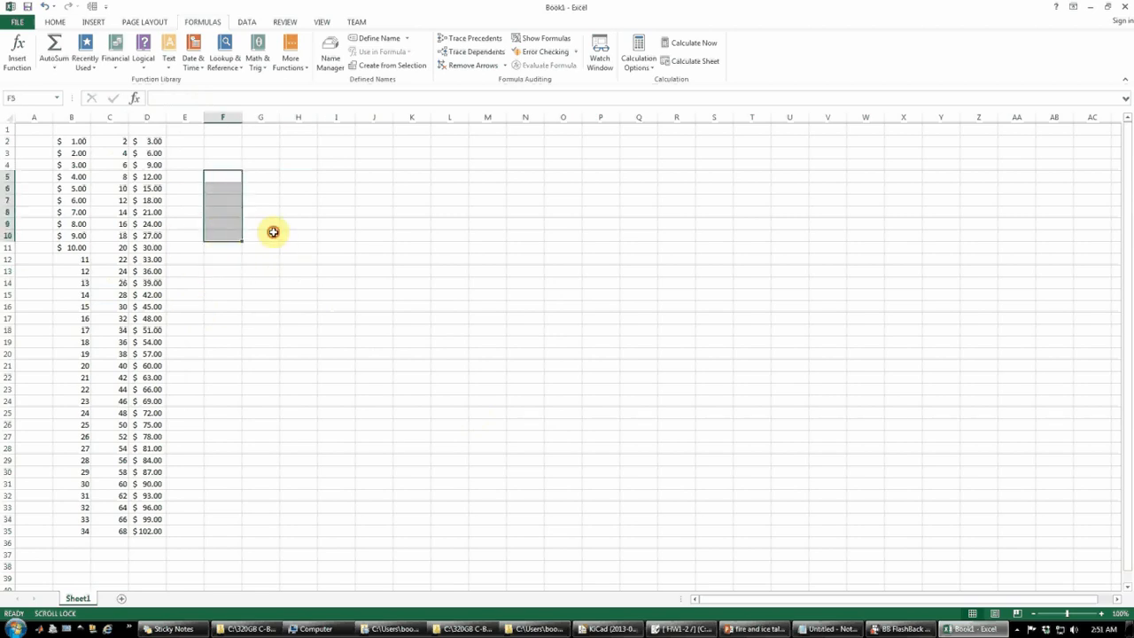
left_click(273, 233)
left_click(218, 179)
Compare the addition formulas in cells D2, D3, D4 and D8.
left_click(153, 143)
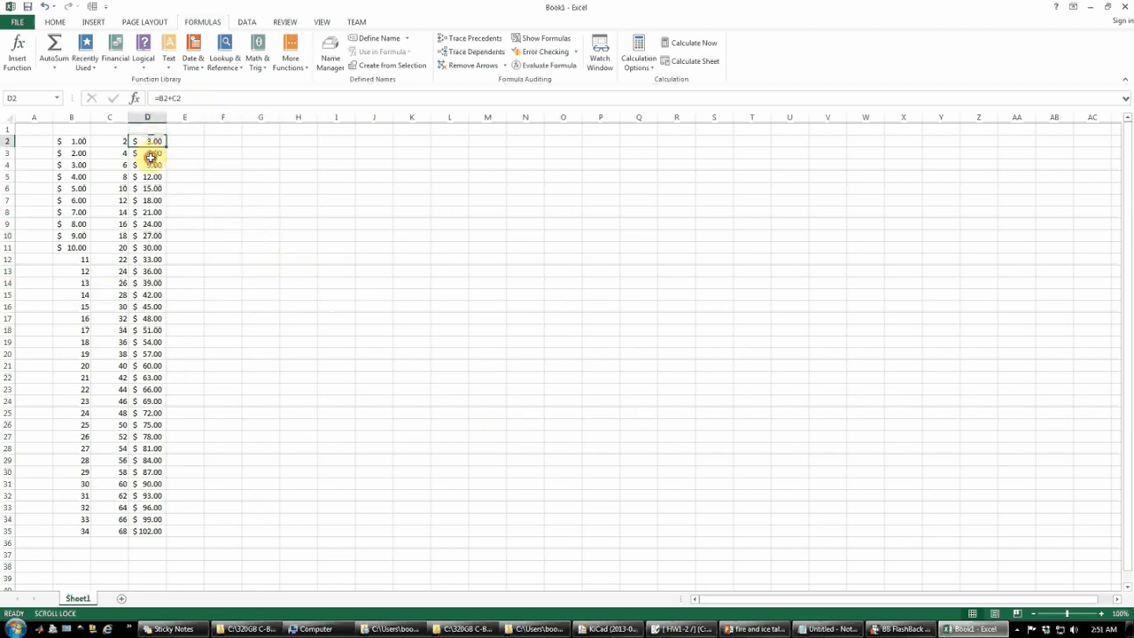
left_click(151, 157)
left_click(149, 143)
left_click(149, 165)
left_click(147, 210)
left_click(199, 196)
left_click(158, 151)
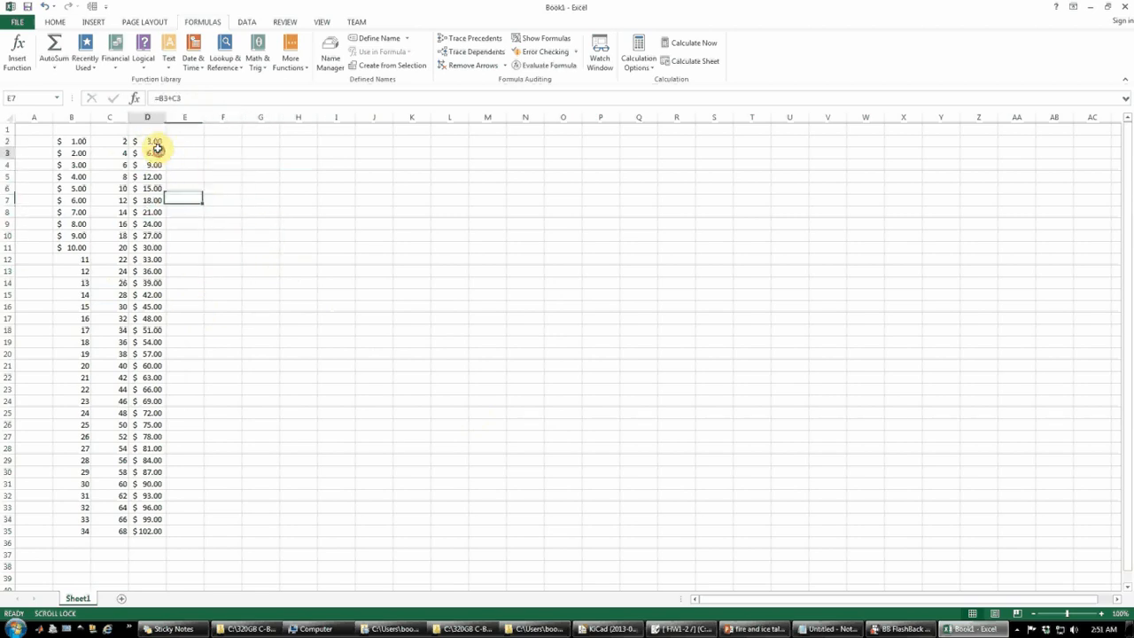
key("Right")
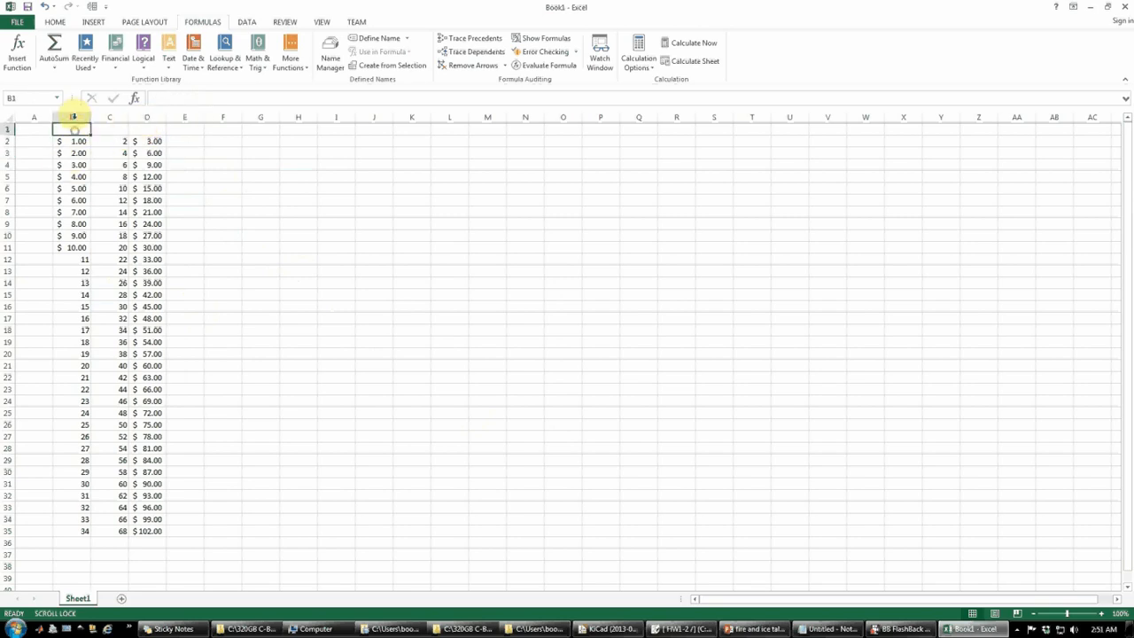
Remove all data from columns B through D.
left_click_drag(71, 116, 139, 116)
right_click(142, 117)
left_click(168, 213)
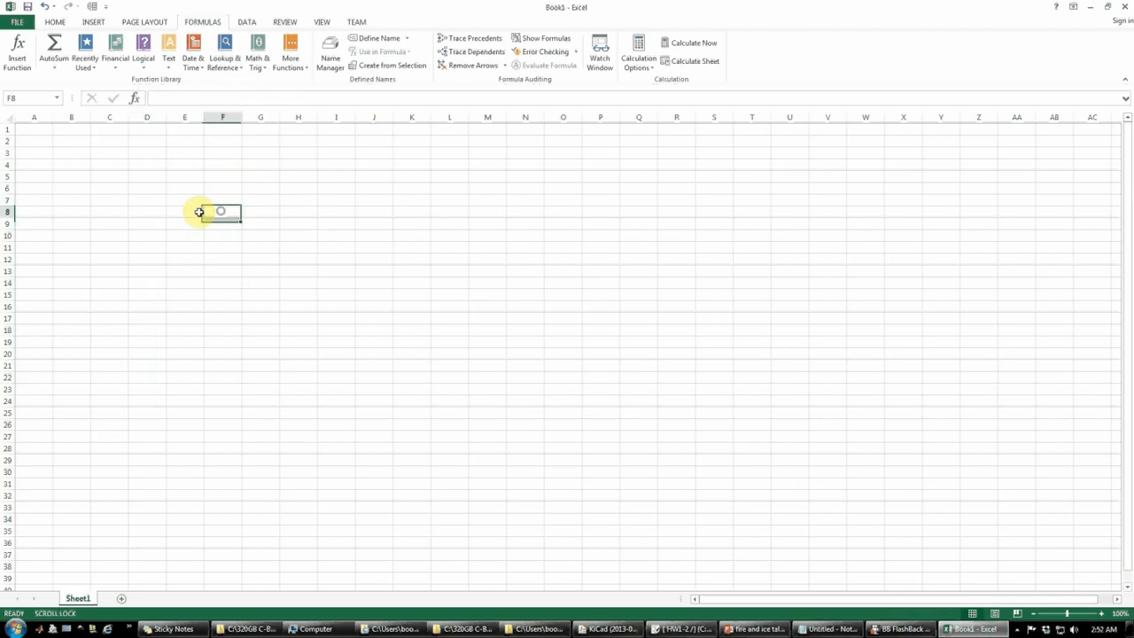
Enter the numbers 1 and 2 in cells B2 and B3.
left_click(75, 151)
left_click(78, 141)
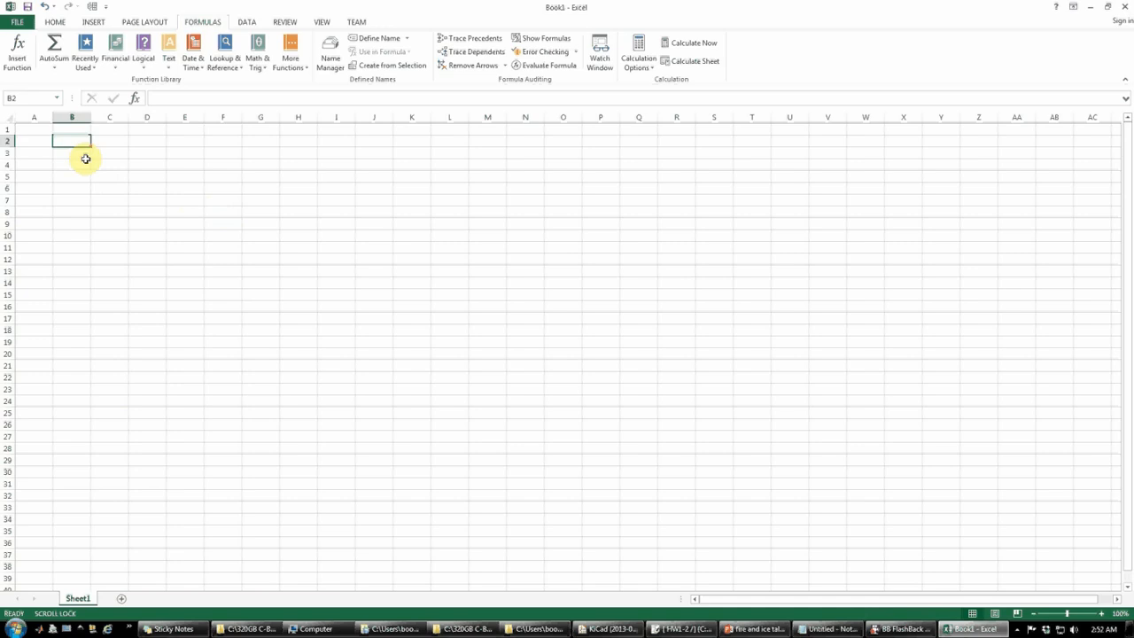
type("1")
key("Return")
type("2")
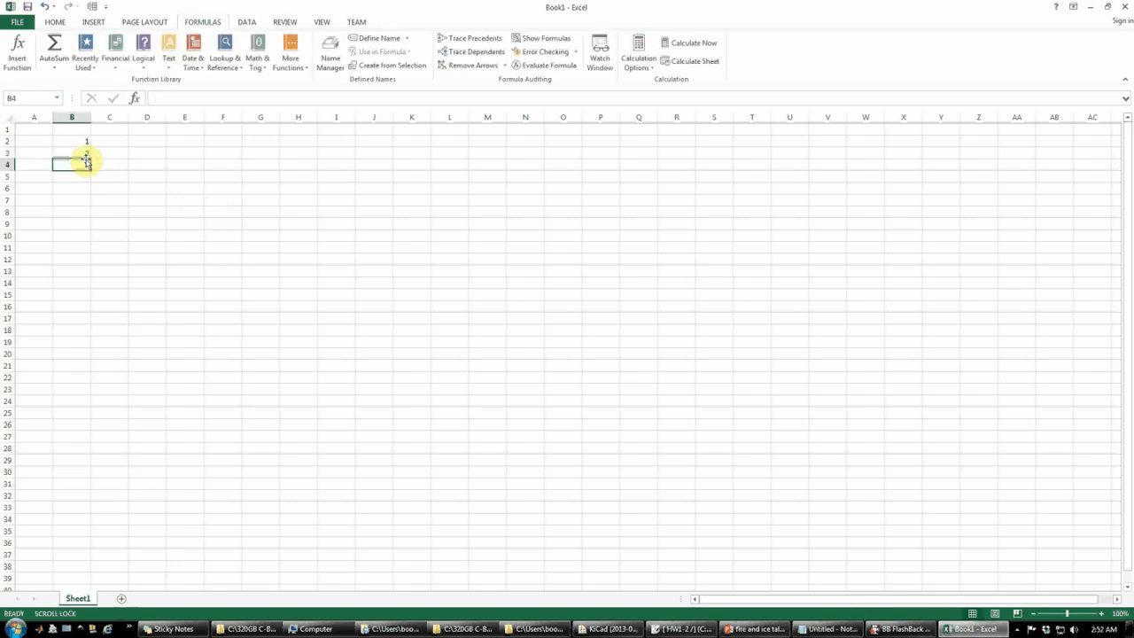
key("Return")
scroll(86, 159, "right", 1)
scroll(45, 187, "left", 1)
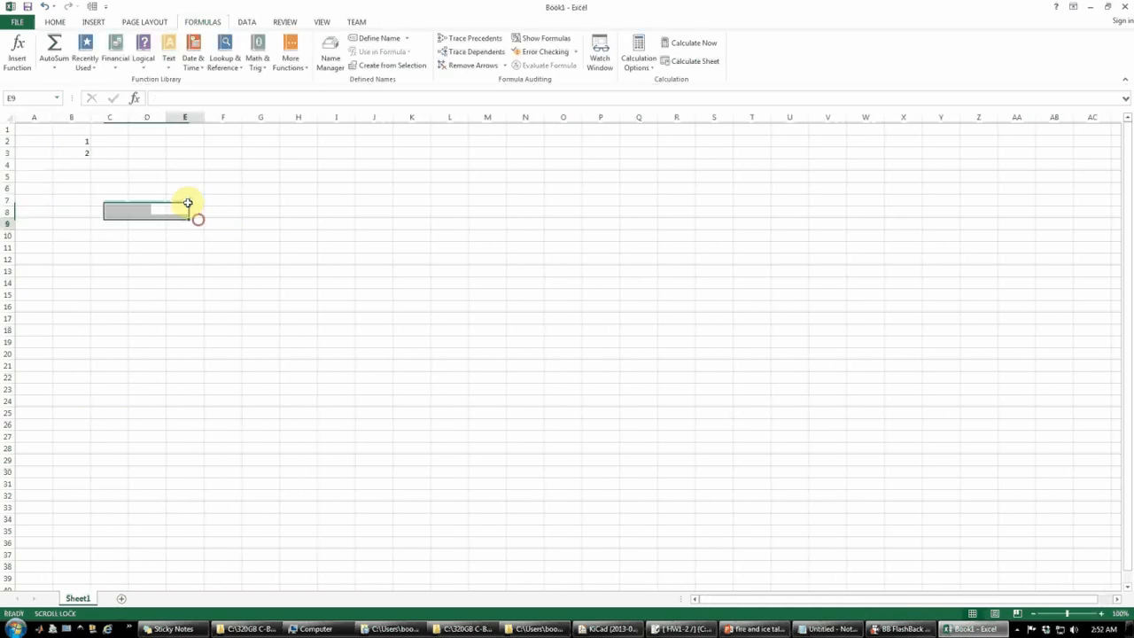
Enter the text List A in cell C2 and List B in cell C3.
left_click(117, 142)
type("List A")
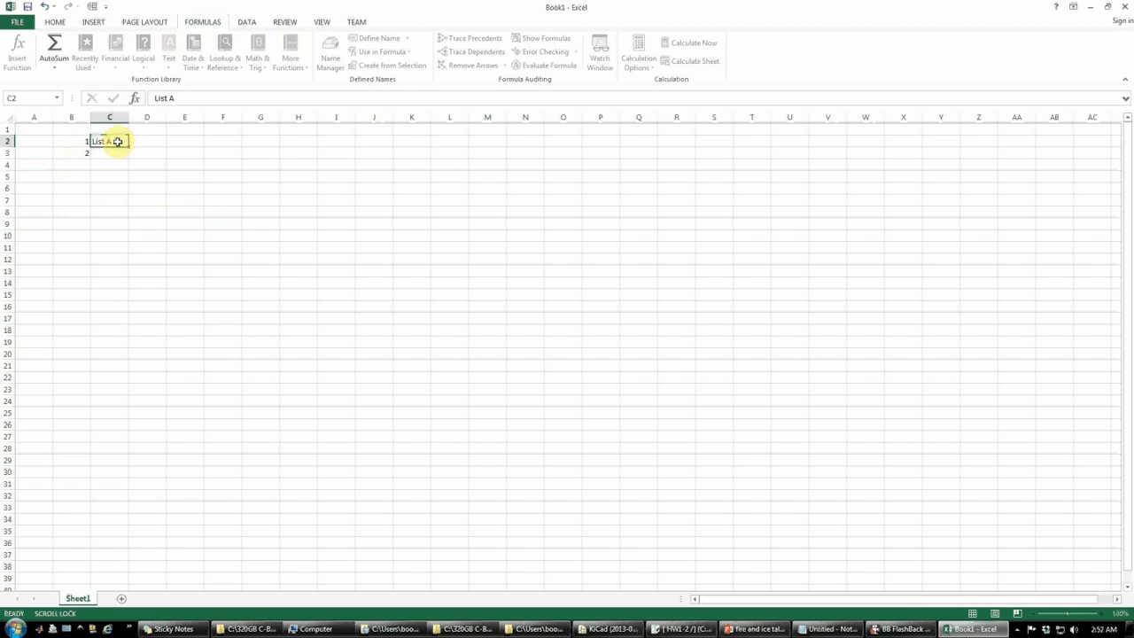
key("Return")
type("List B")
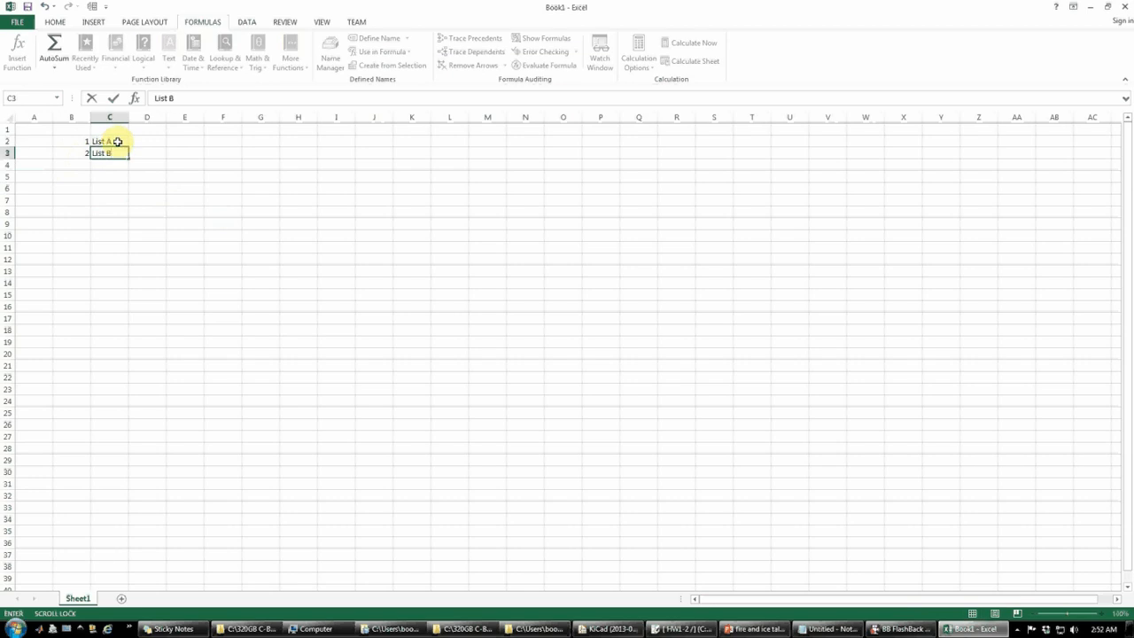
key("Return")
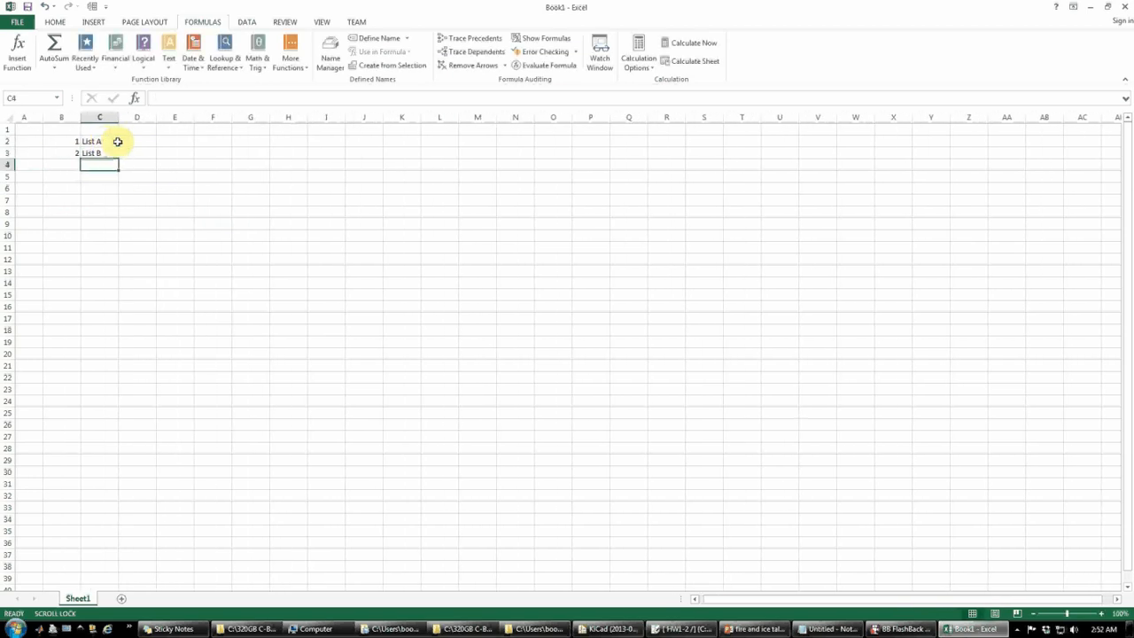
left_click(117, 142)
left_click_drag(79, 211, 8, 213)
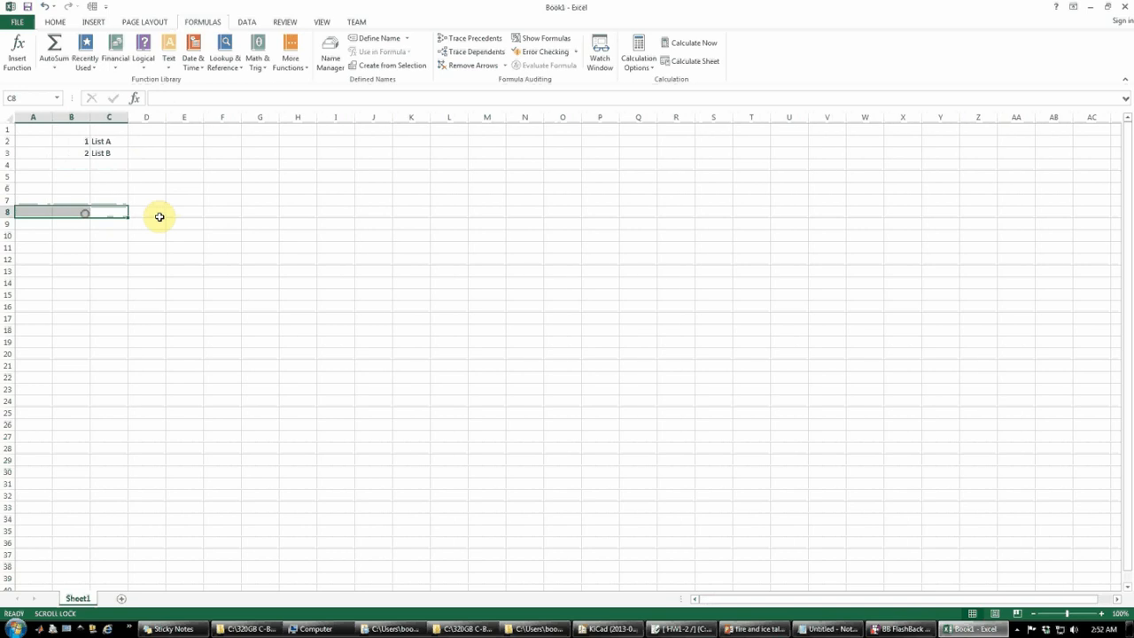
Enter the dates 1/20/2015 in cell D2 and 1/21/2015 in cell D3.
left_click(144, 132)
left_click(143, 141)
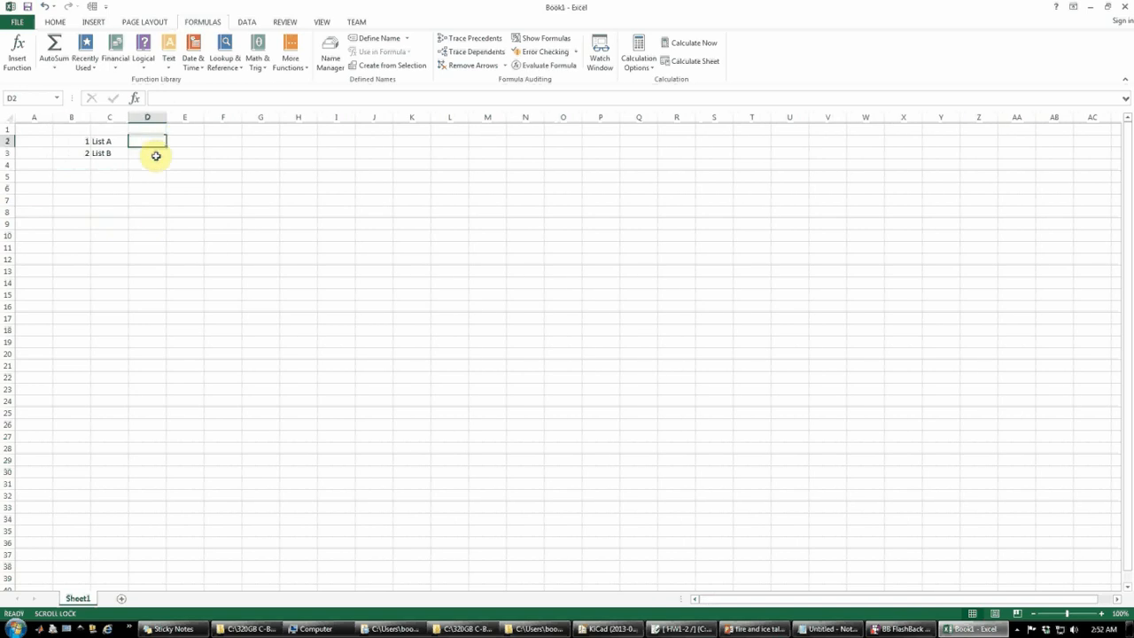
type("1/20")
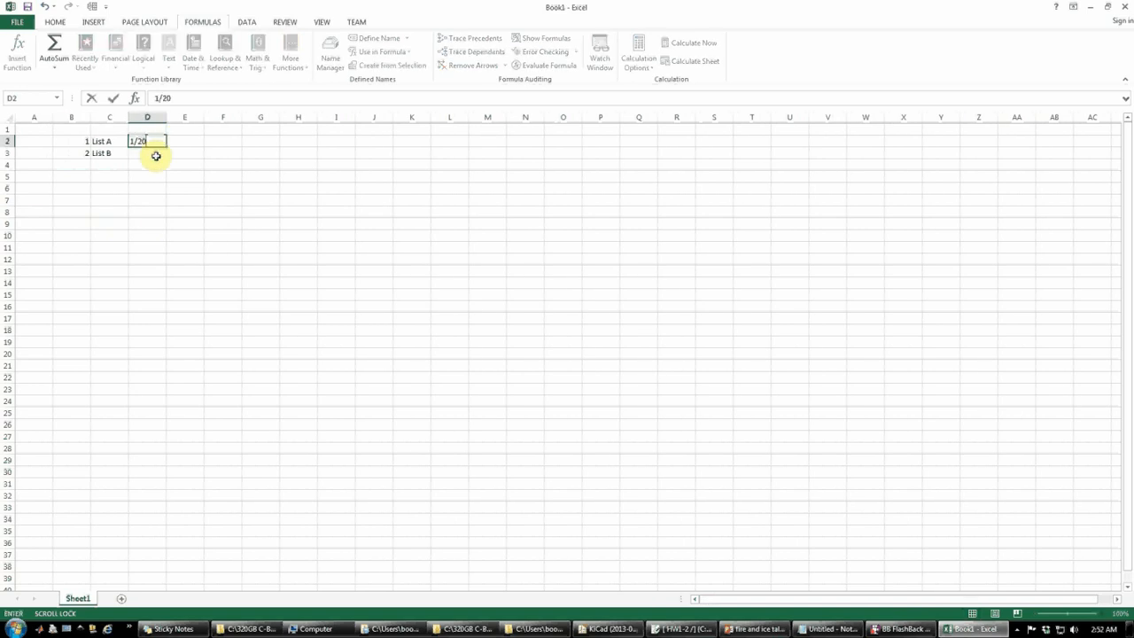
type("/2015")
key("Return")
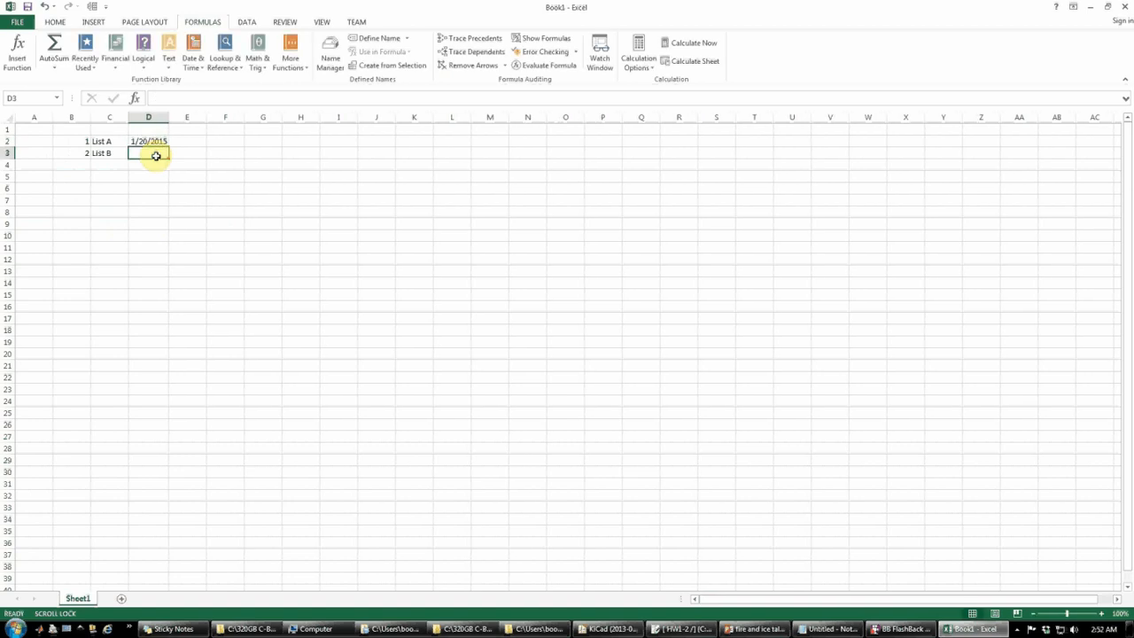
type("1/21/2015")
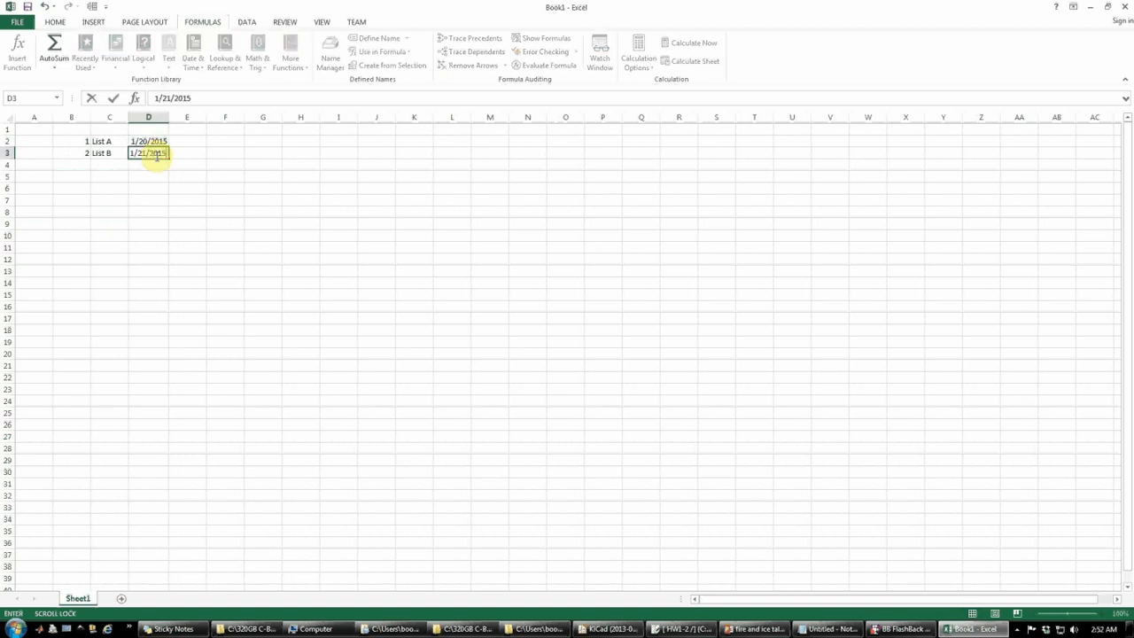
key("Return")
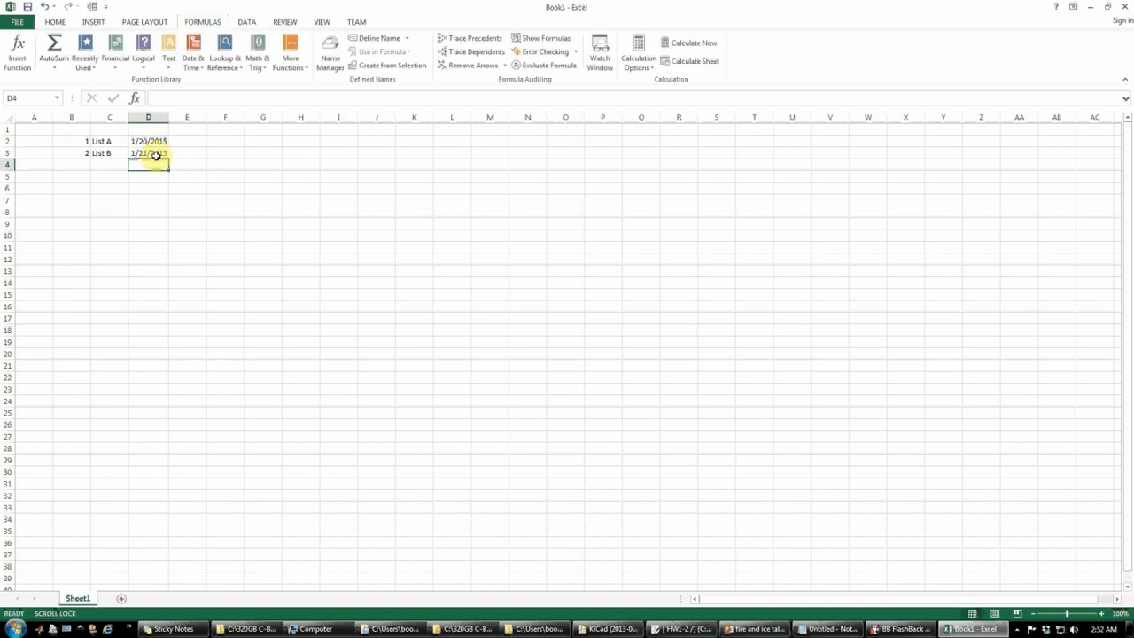
Fill the date series from D2:D3 down to cell D8.
left_click(157, 142)
left_click(163, 154)
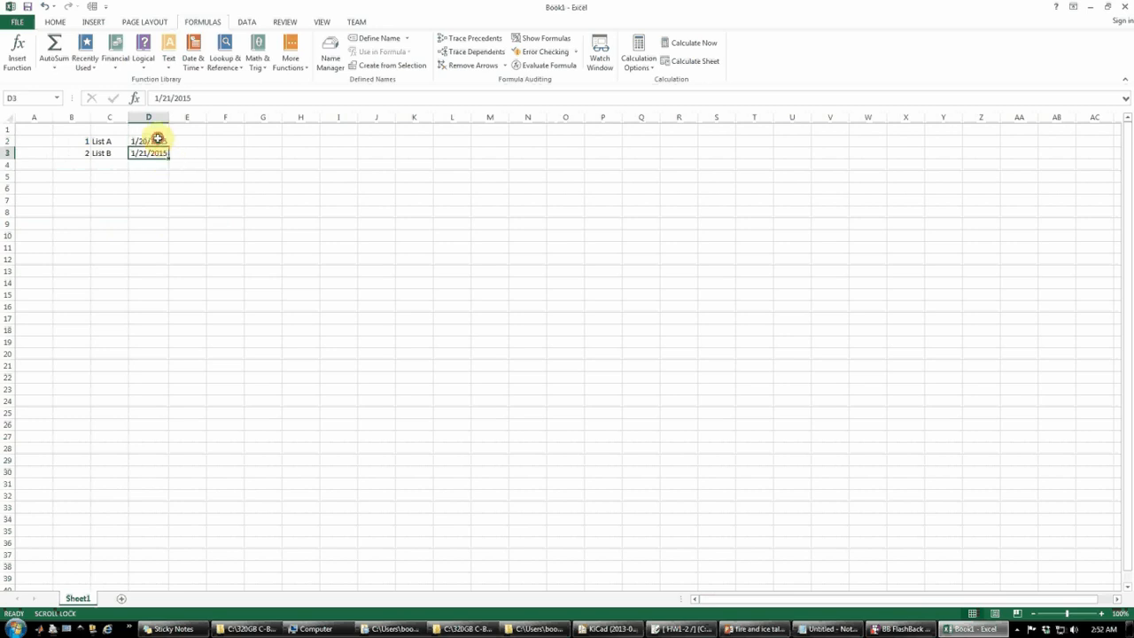
left_click(157, 140)
left_click_drag(163, 152, 170, 216)
left_click(225, 235)
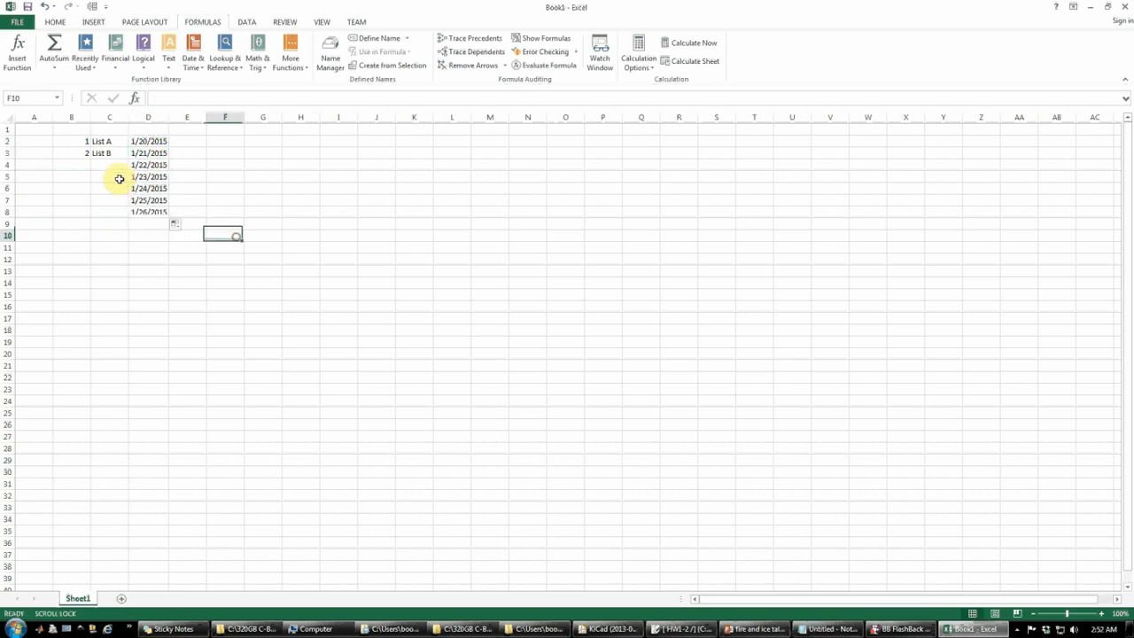
Fill the List A and List B entries down to C8 and the number series down to B8.
left_click_drag(107, 144, 129, 218)
left_click(151, 248)
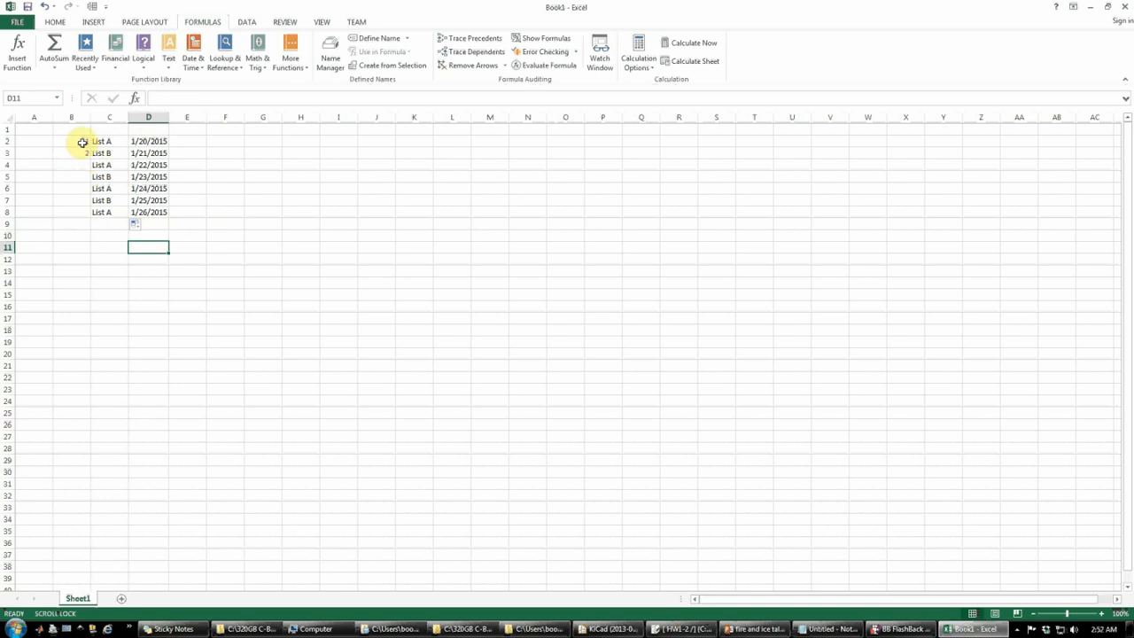
left_click_drag(81, 144, 93, 218)
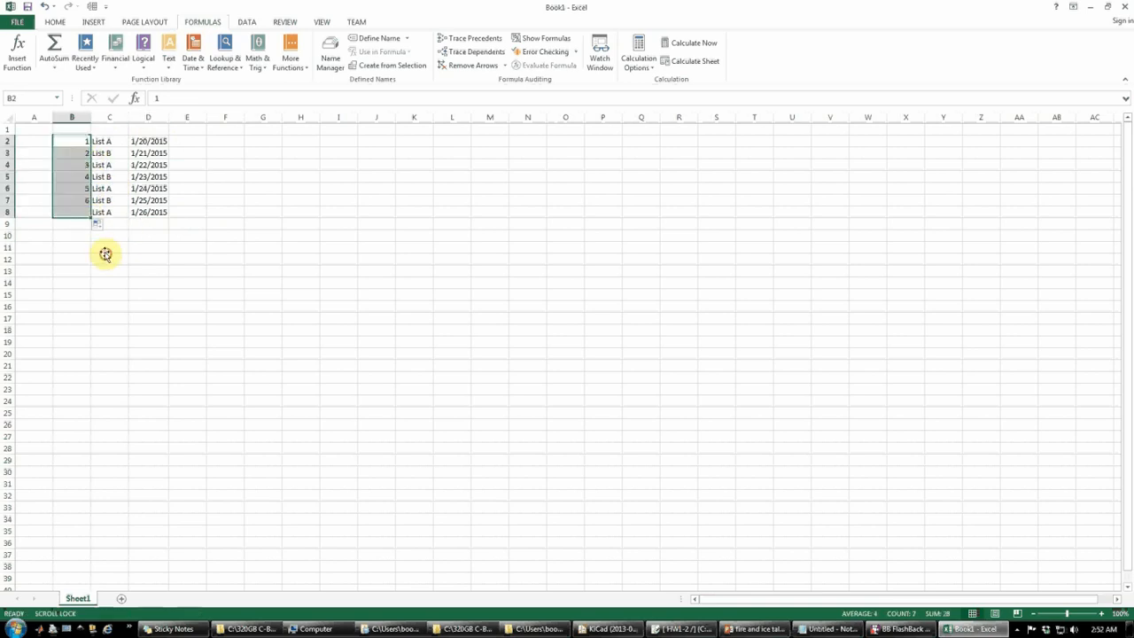
Center the numbers, list labels and dates in B2:D8 horizontally within their cells.
left_click(104, 253)
left_click_drag(84, 140, 147, 213)
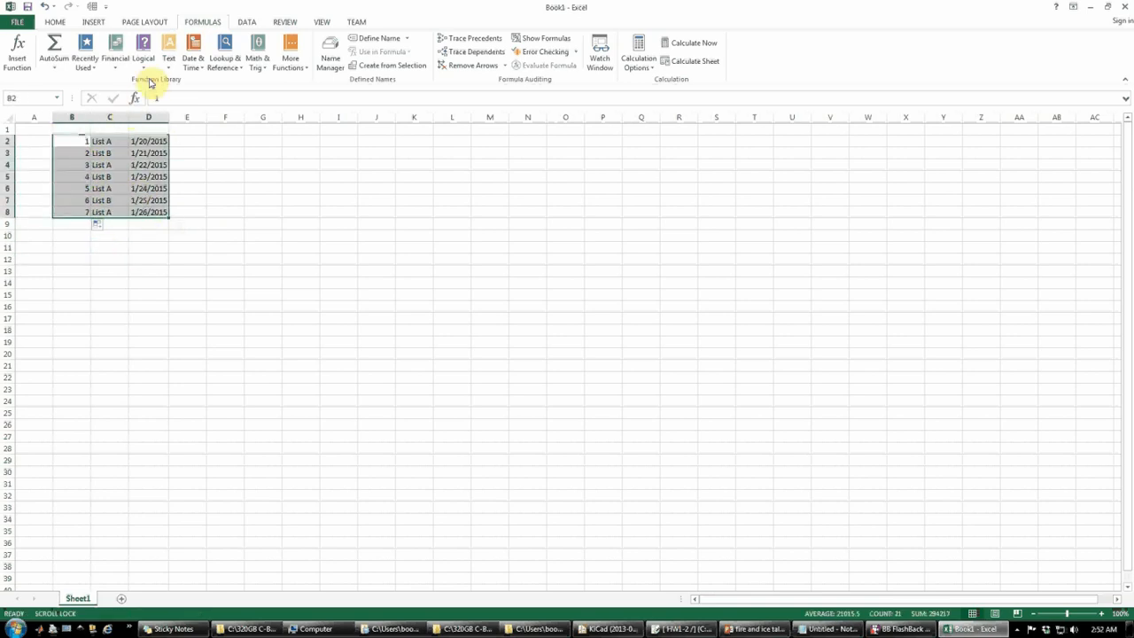
left_click(56, 22)
left_click(237, 61)
left_click(258, 195)
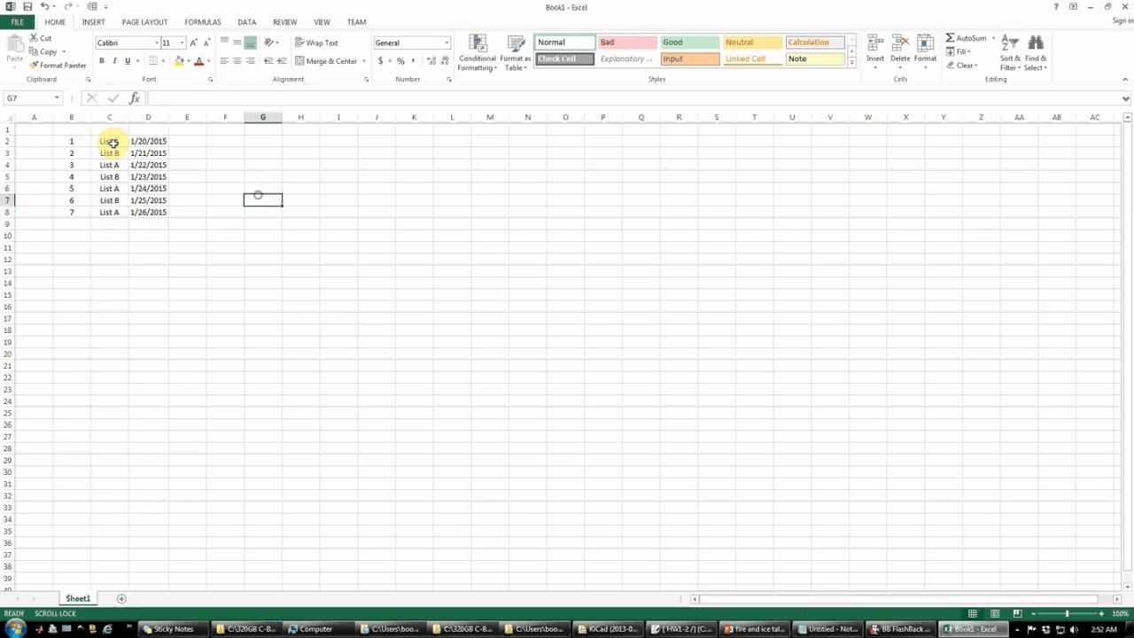
left_click(112, 290)
left_click(152, 258)
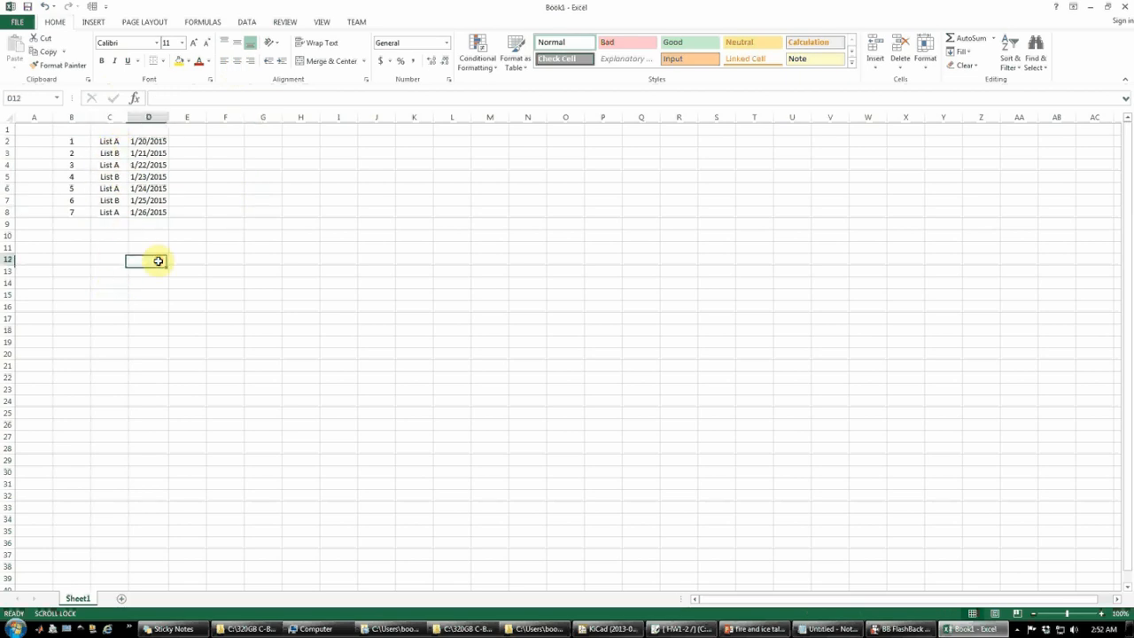
Inspect the number format categories for cell B2 in Format Cells without changing anything.
left_click(73, 142)
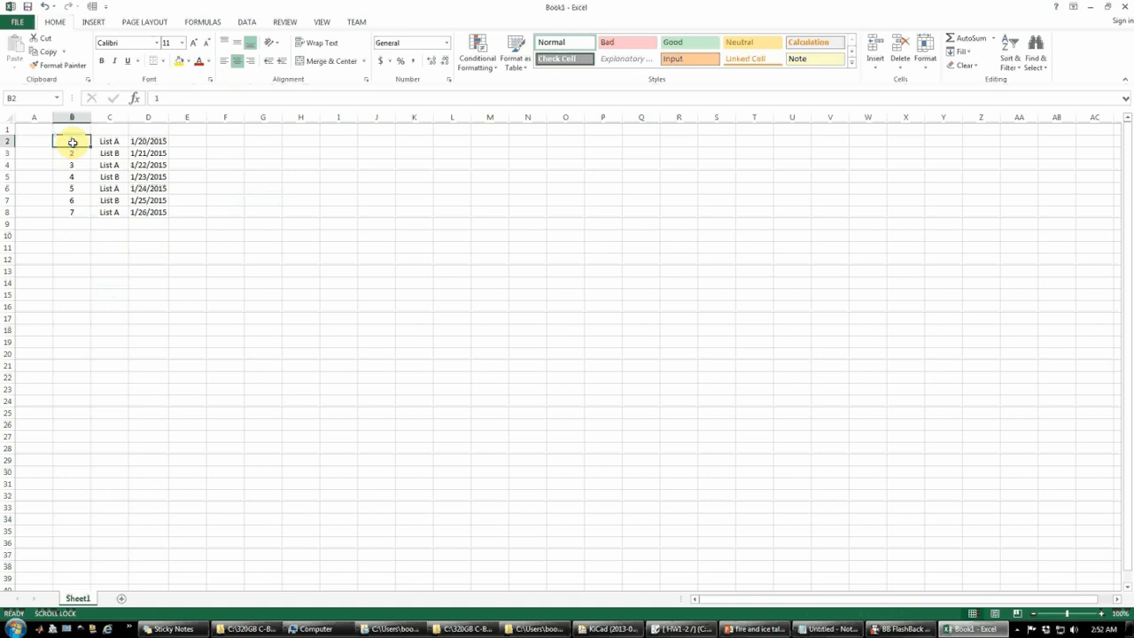
right_click(72, 143)
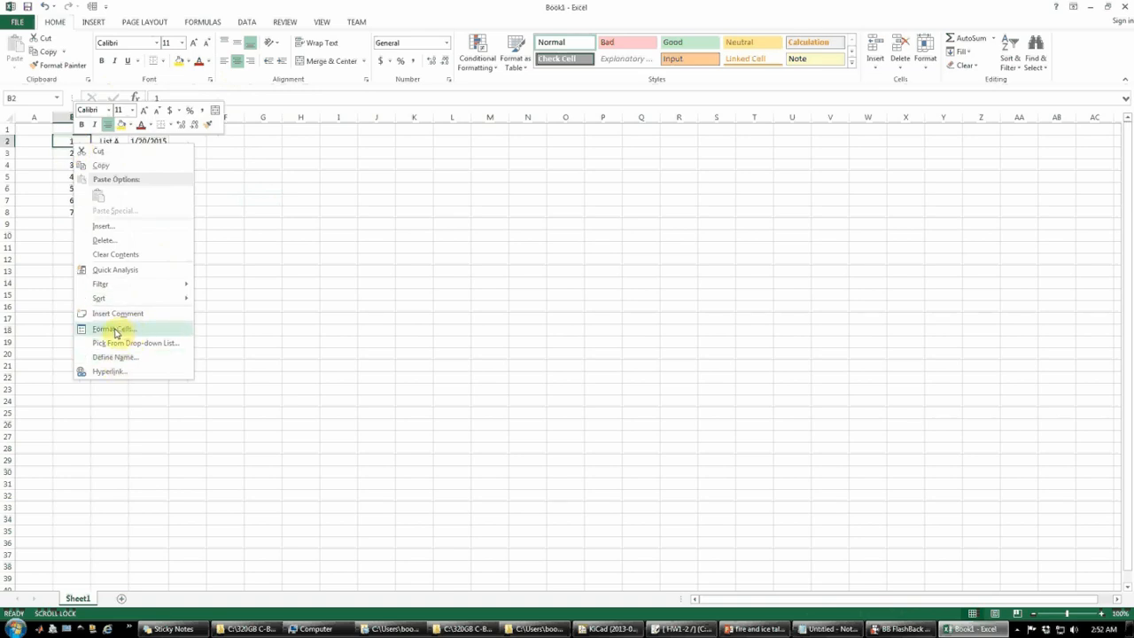
left_click(115, 332)
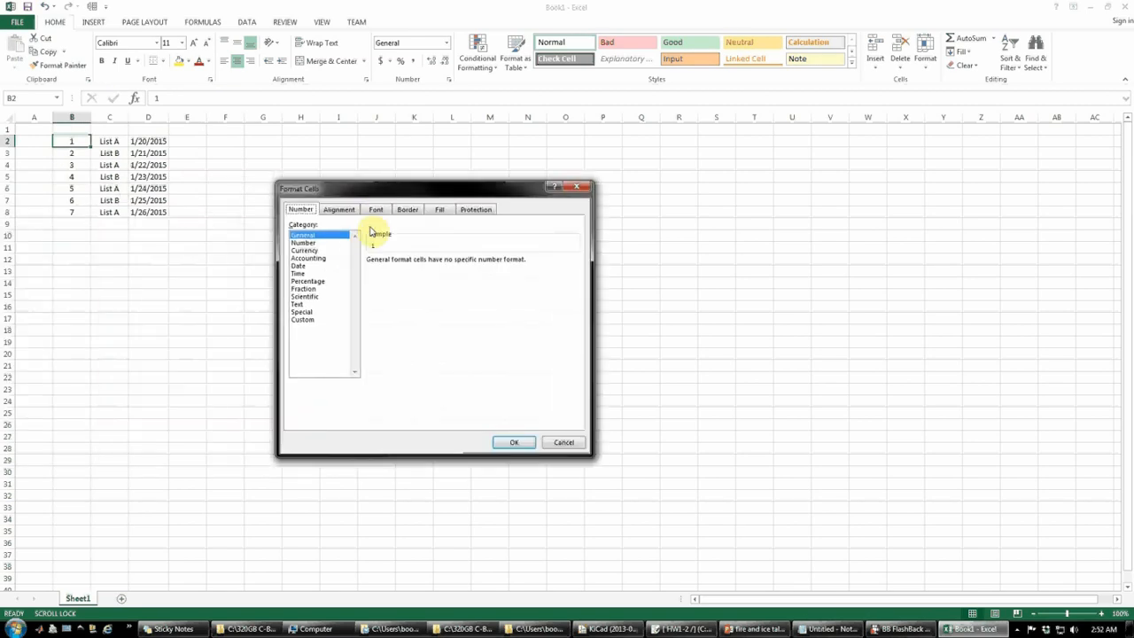
left_click(563, 442)
left_click(270, 295)
left_click(74, 143)
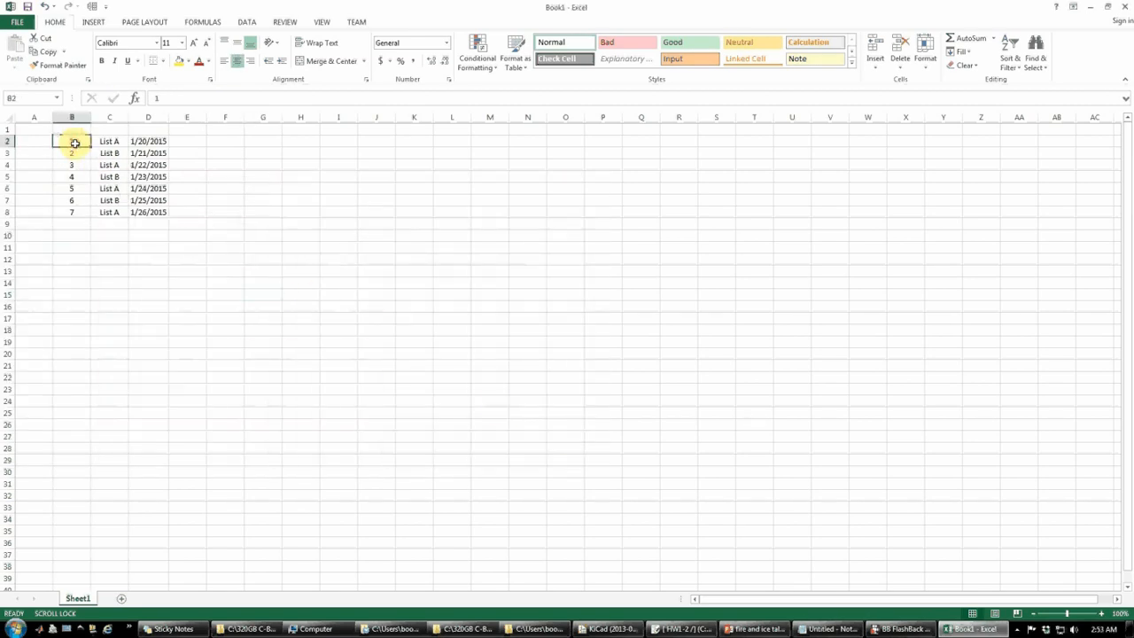
key("ctrl+1")
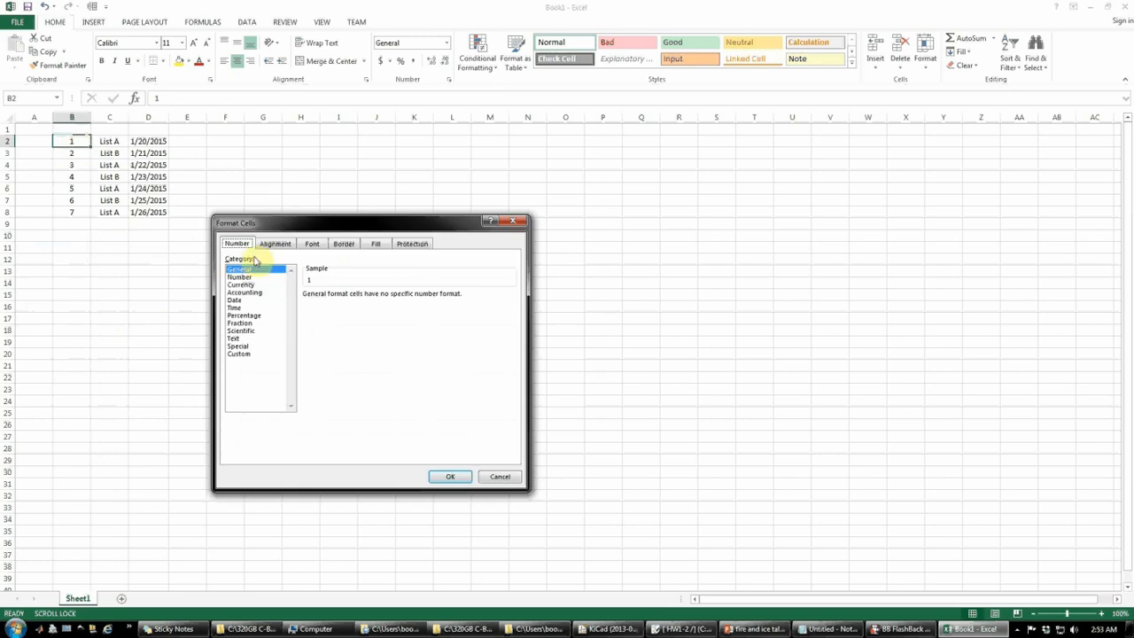
left_click(509, 474)
left_click(72, 142)
right_click(71, 142)
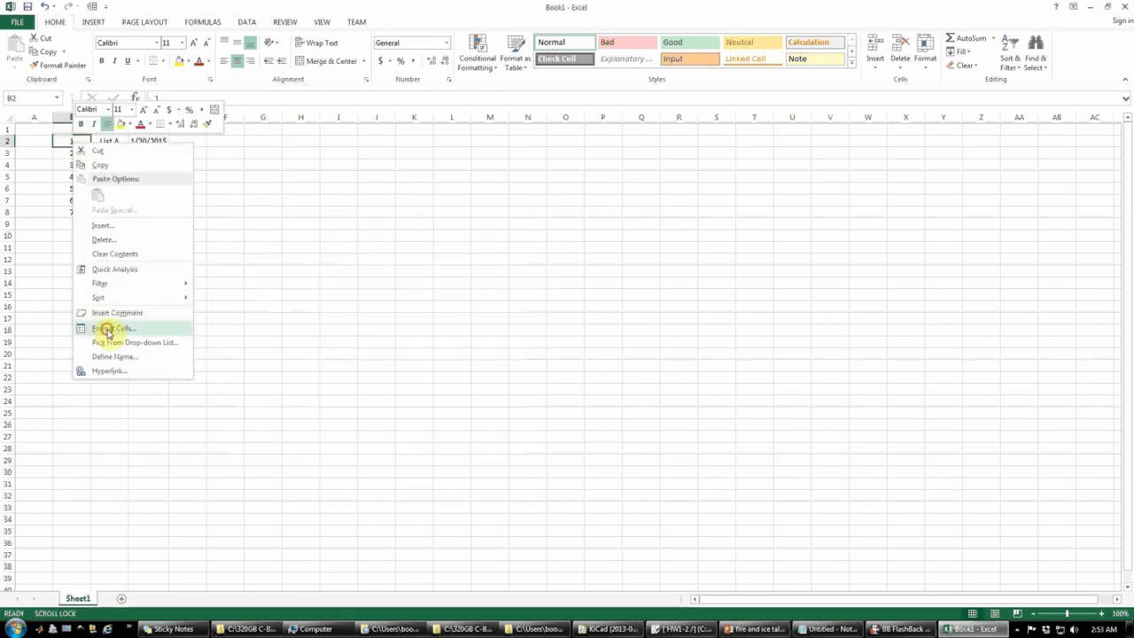
left_click(101, 329)
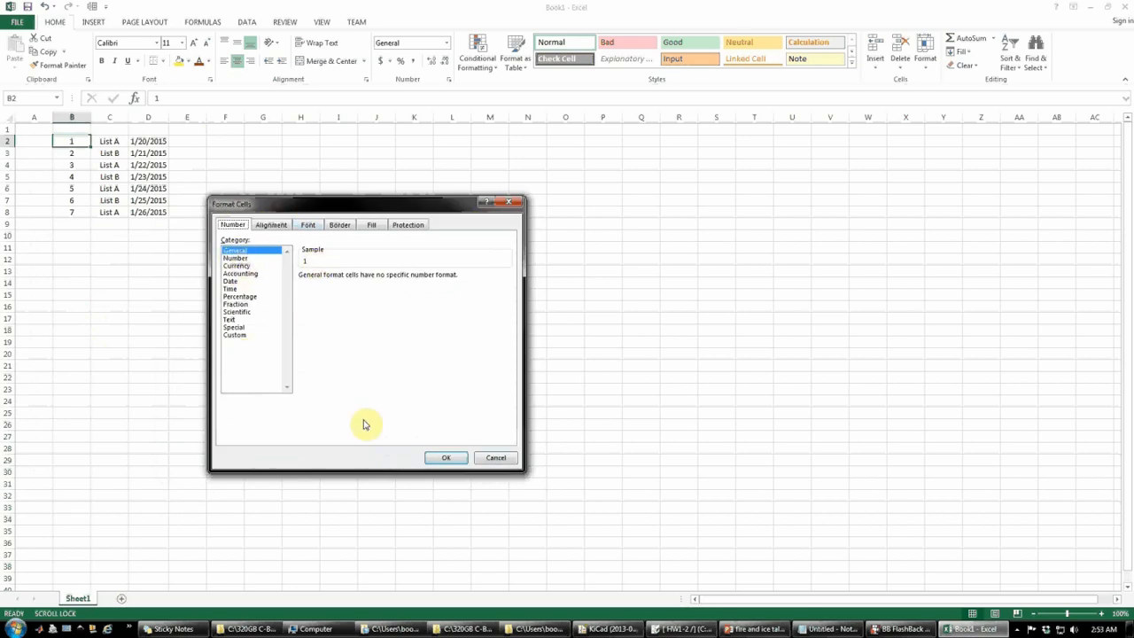
left_click(498, 457)
Inspect the number formats of the text cell C2 and the date cell D2 in Format Cells.
right_click(113, 143)
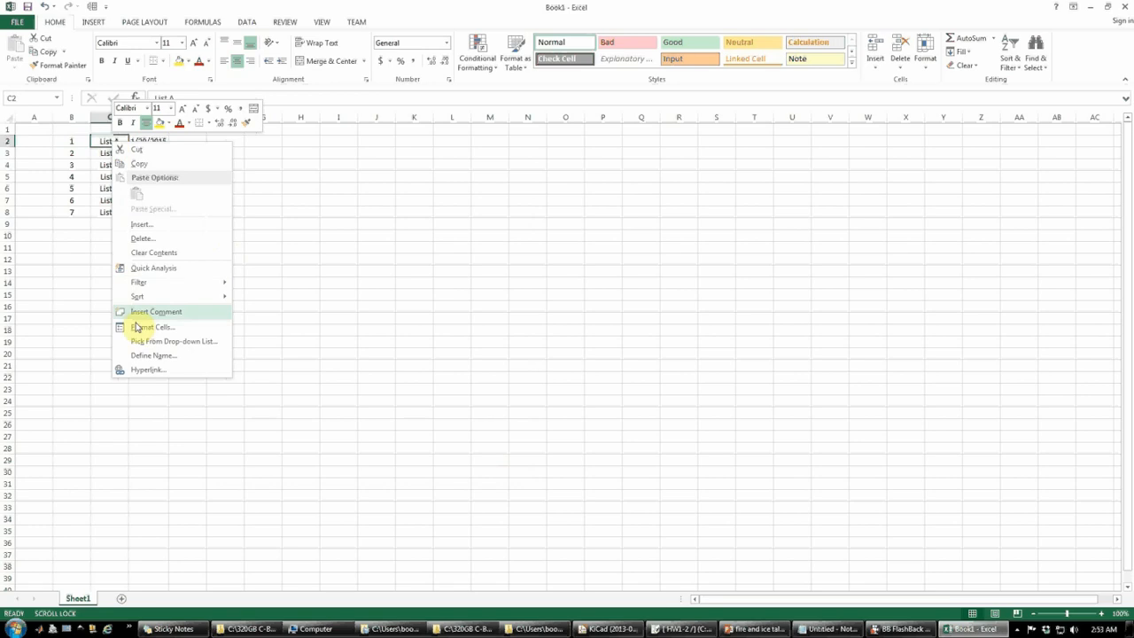
left_click(151, 327)
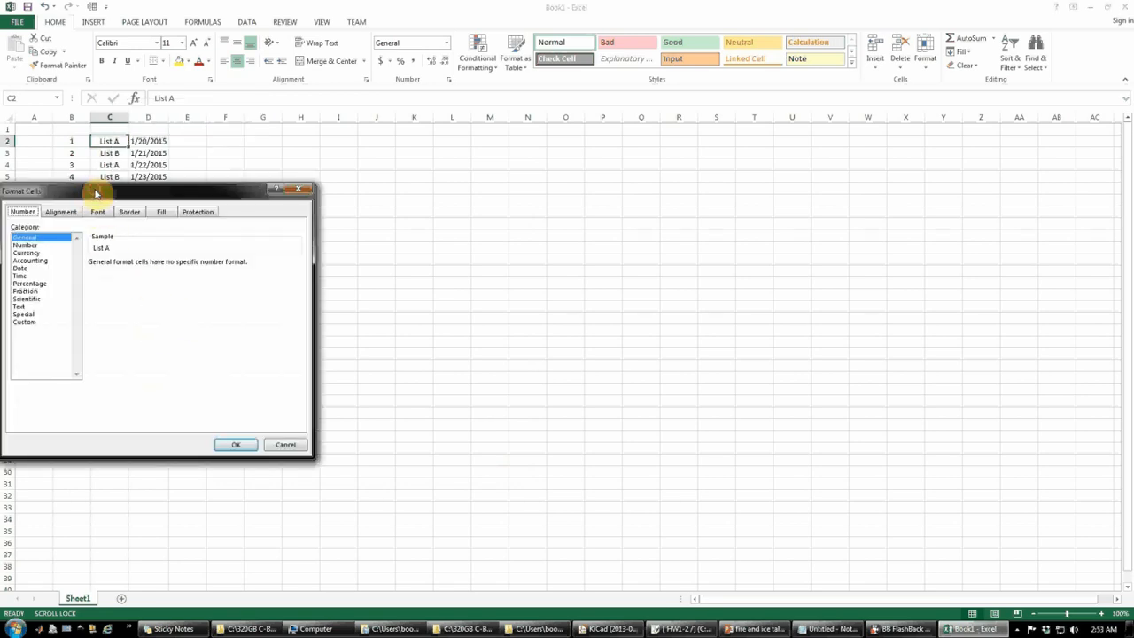
left_click_drag(95, 193, 223, 217)
left_click(413, 455)
left_click(147, 143)
key("ctrl+1")
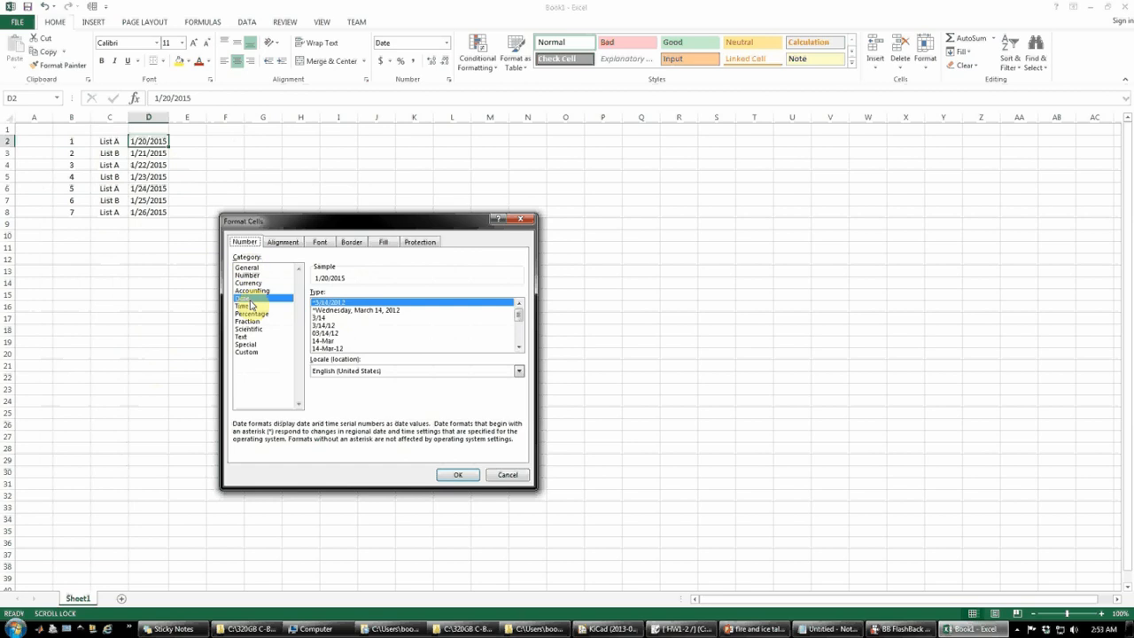
left_click(506, 474)
left_click(198, 235)
Enter "If I have a lot of text, like a sentence." in cell E2 and autofit column E to it.
left_click(193, 145)
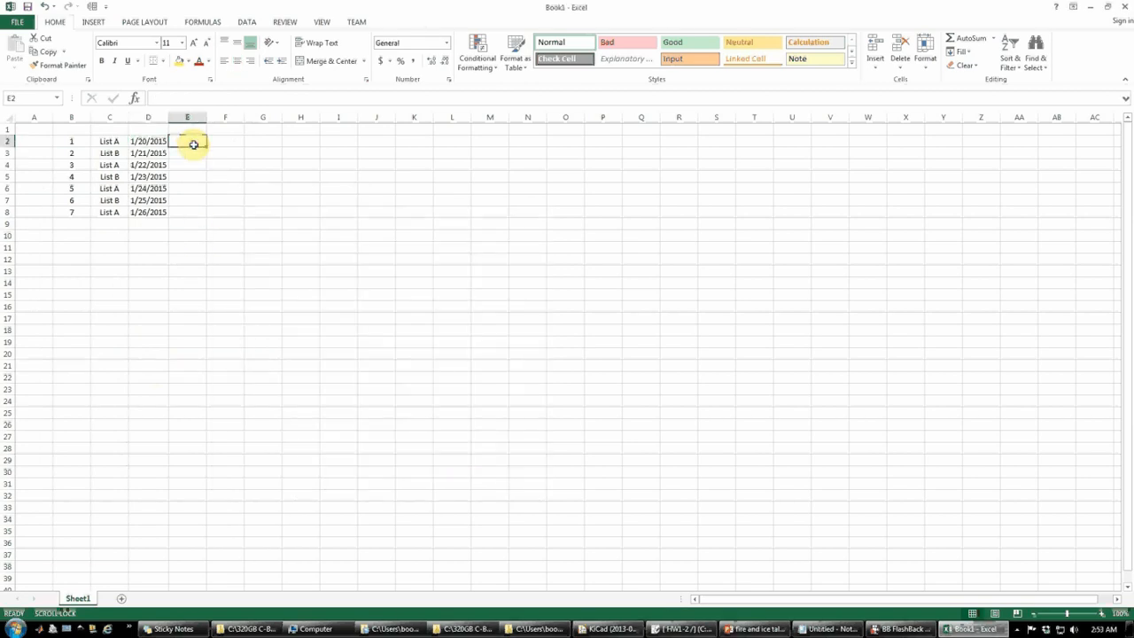
type("If I have a lot of text, like")
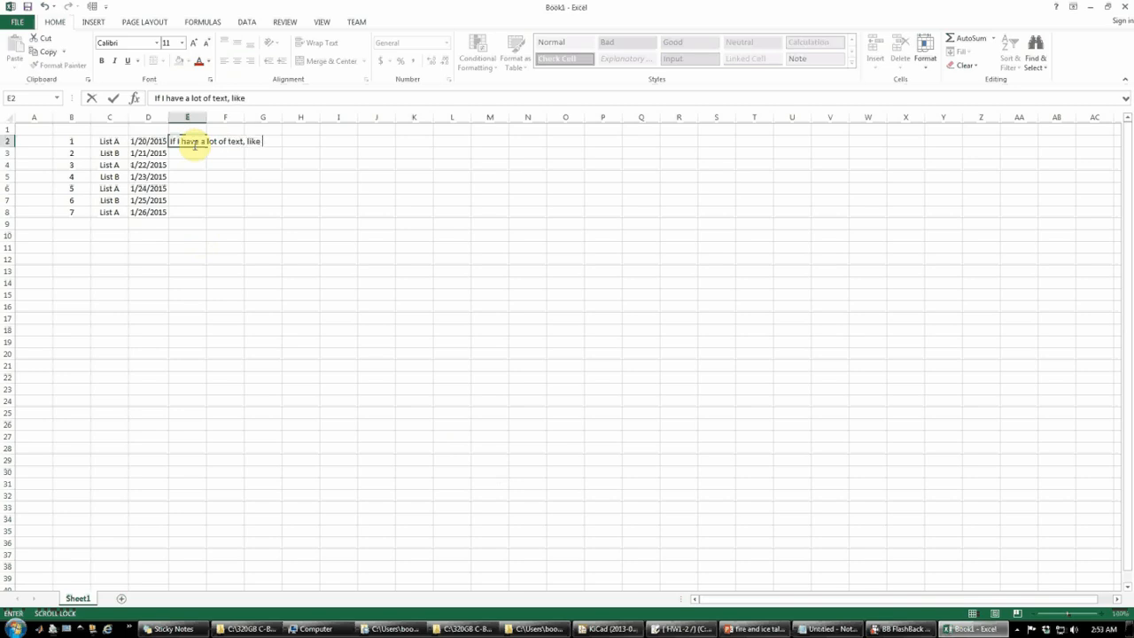
left_click(220, 234)
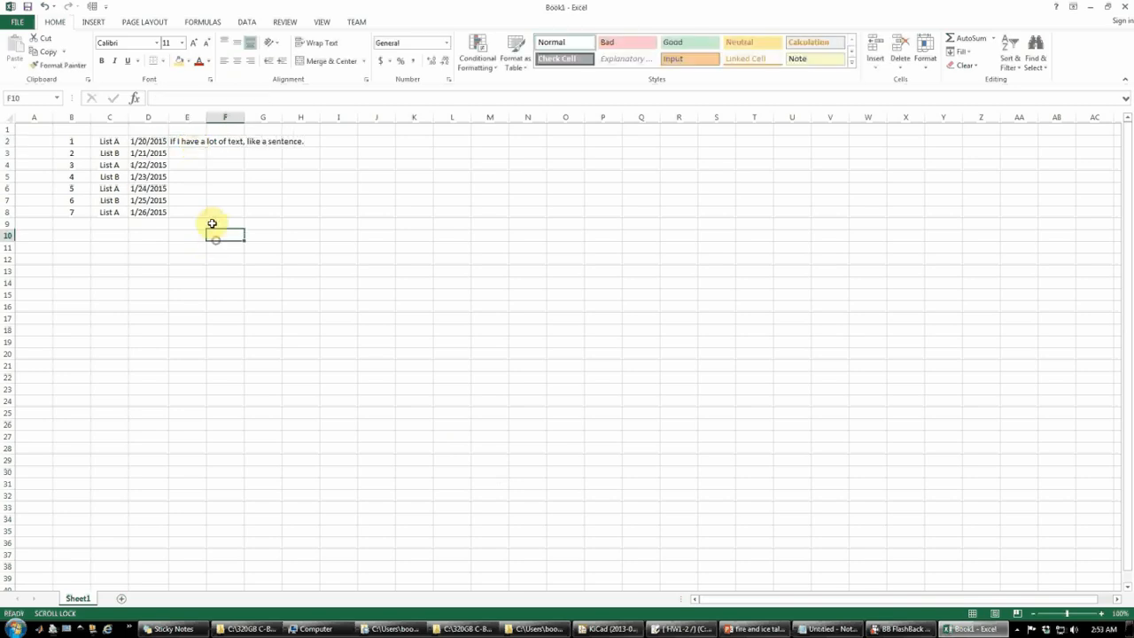
double_click(206, 123)
Inspect the number format of the sentence in cell E2 in Format Cells.
left_click(207, 143)
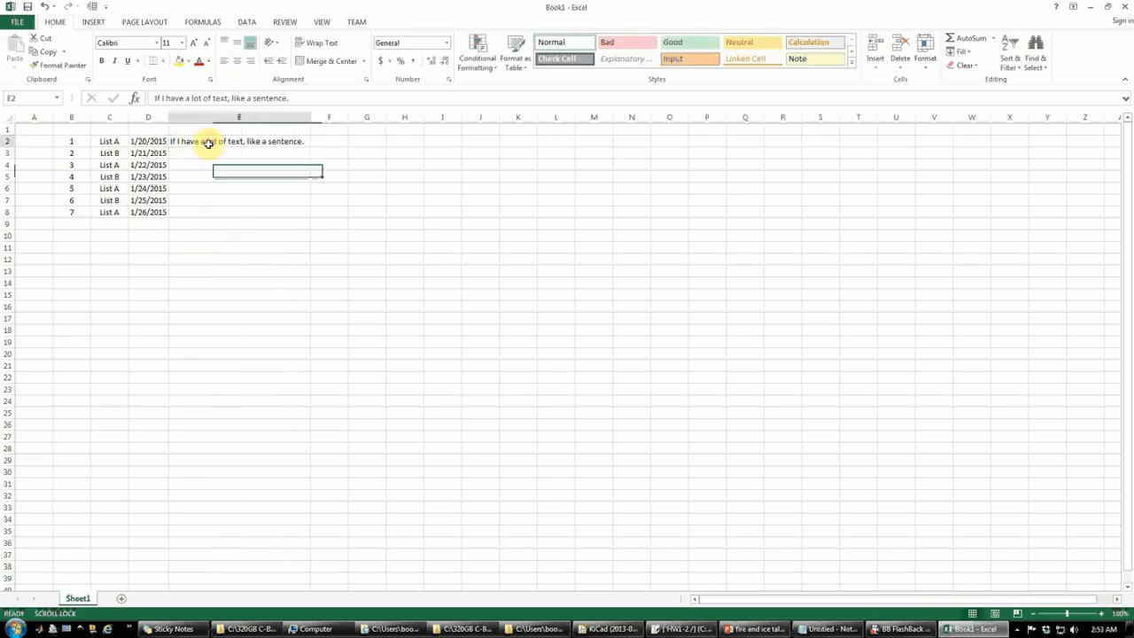
key("ctrl+1")
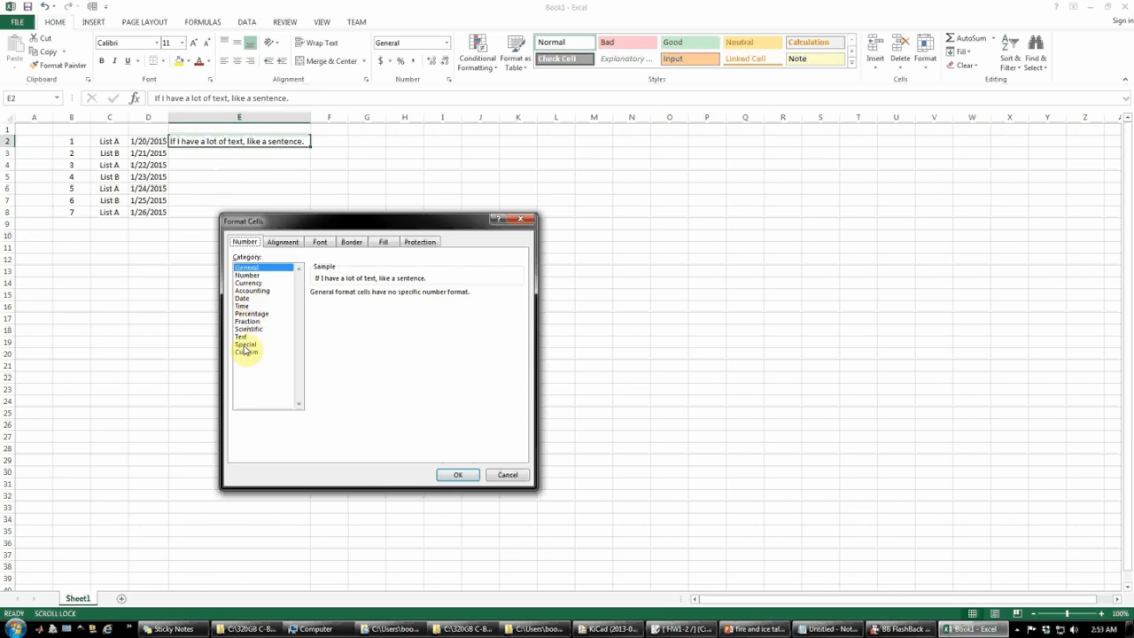
left_click(507, 475)
left_click(202, 198)
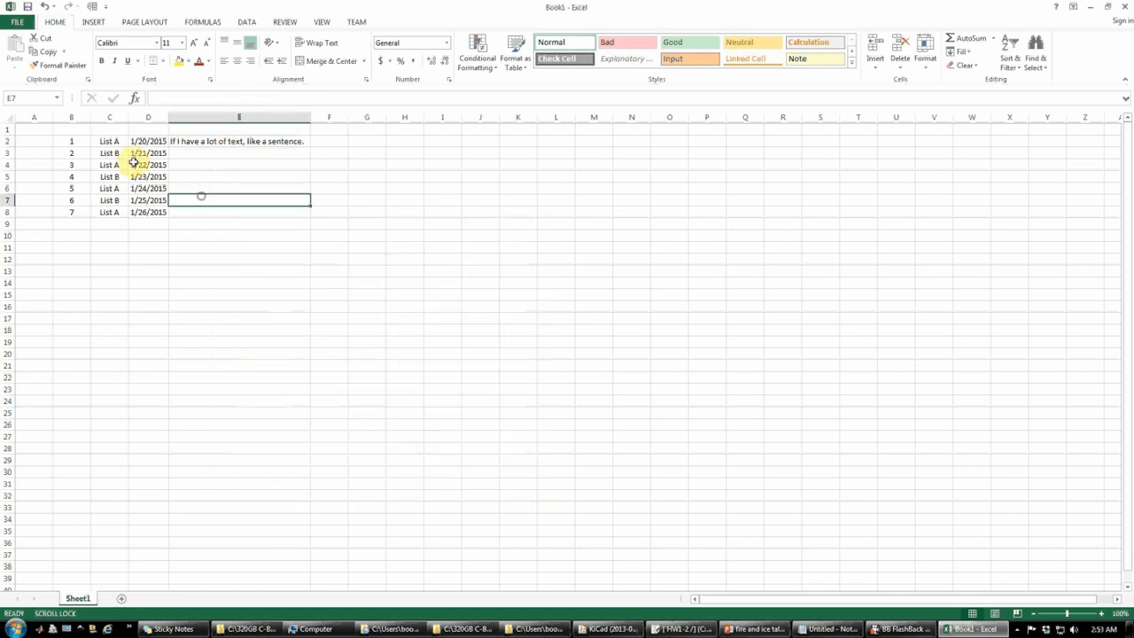
Examine the filled range from B2 to E8 and each individual date in D2 through D8.
left_click(185, 248)
left_click_drag(71, 140, 223, 212)
left_click(265, 260)
left_click(222, 248)
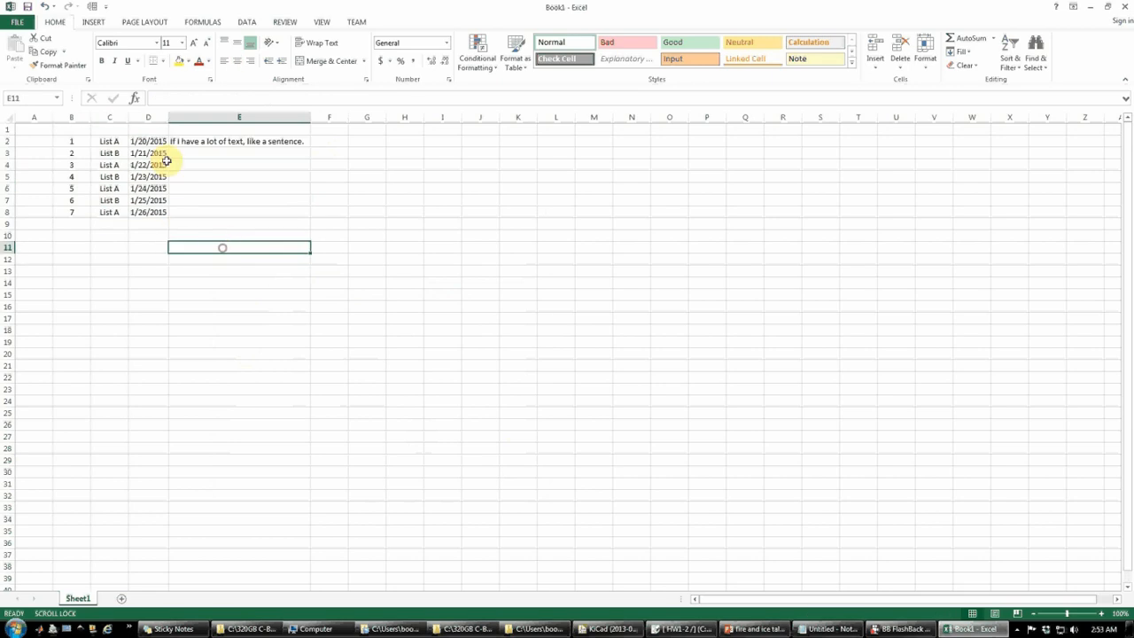
left_click(149, 142)
left_click(151, 153)
left_click(153, 166)
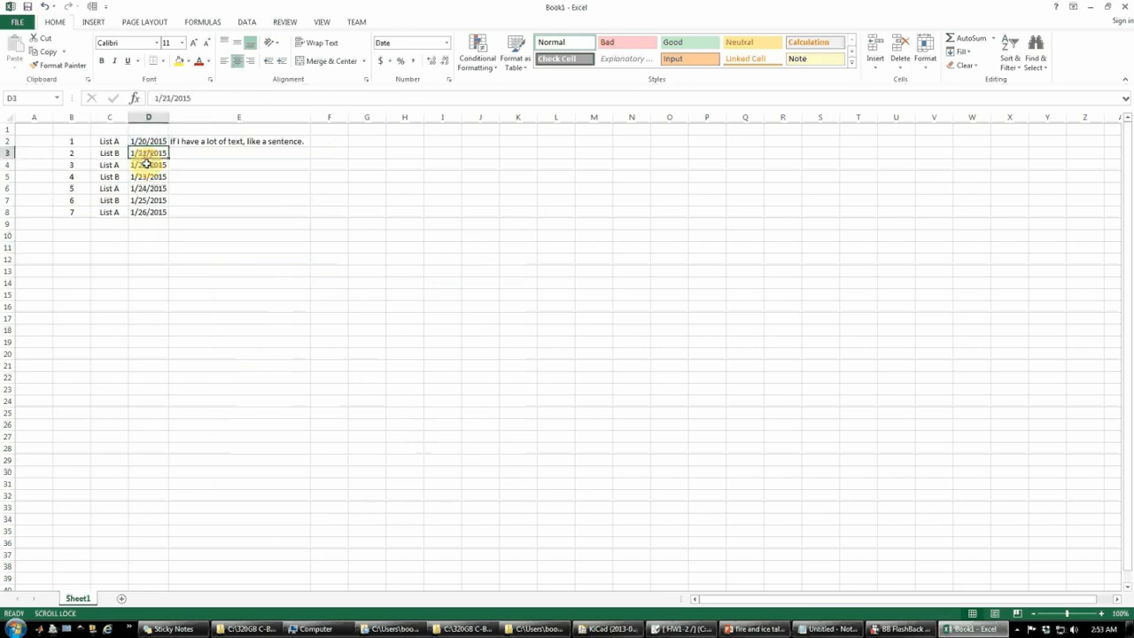
left_click(147, 176)
left_click(148, 189)
left_click(148, 200)
left_click(149, 212)
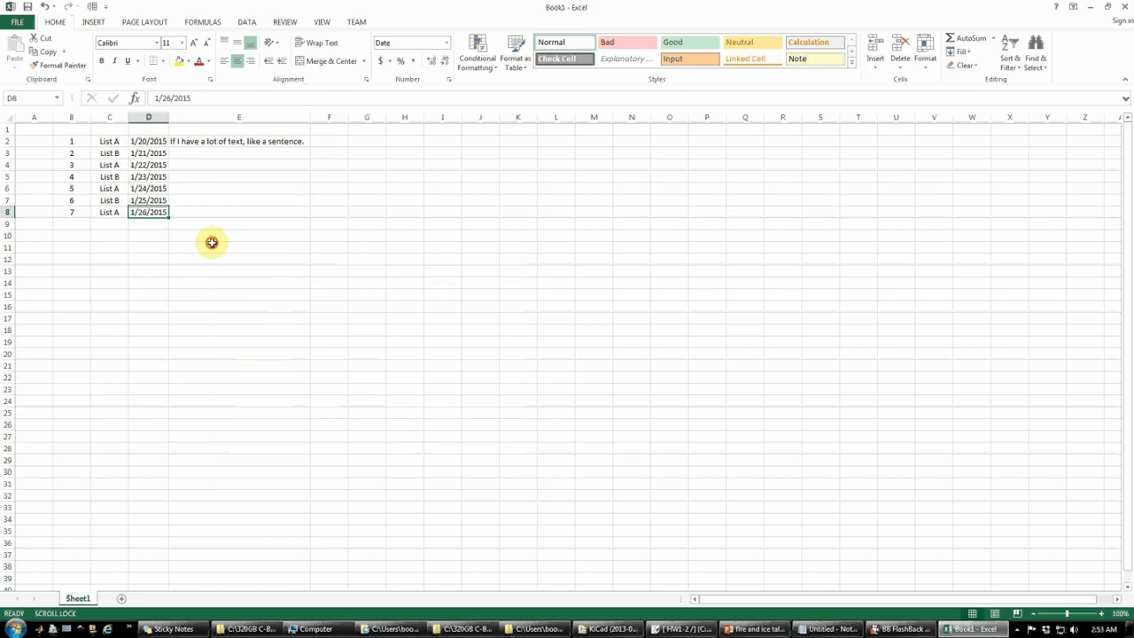
left_click(213, 244)
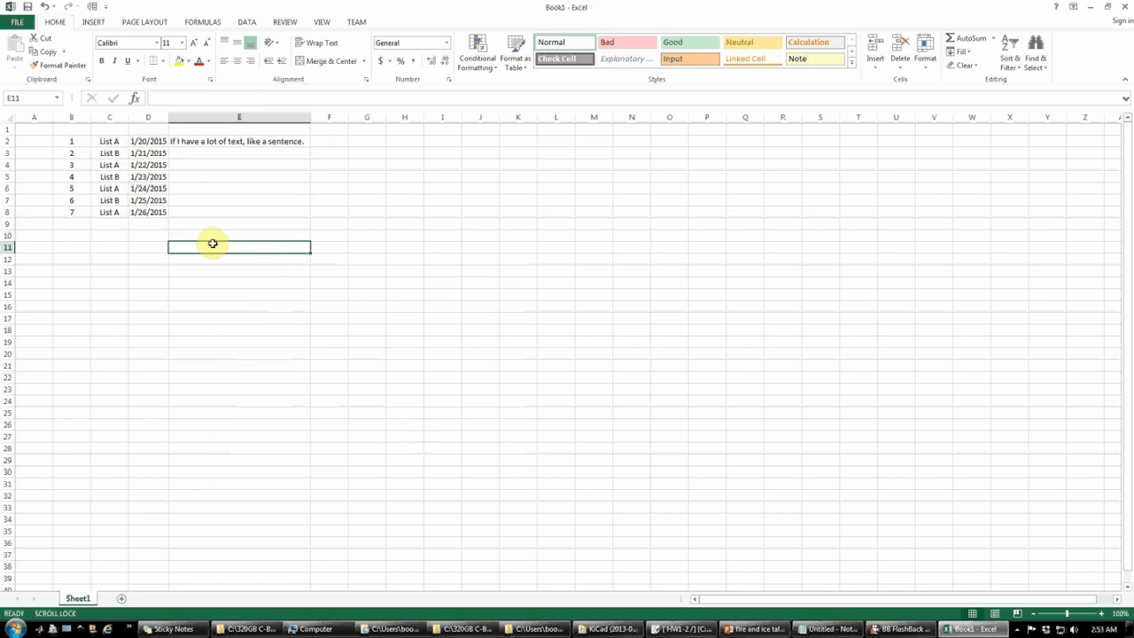
Delete the sentence from cell E2.
left_click(223, 142)
key("Delete")
left_click(255, 167)
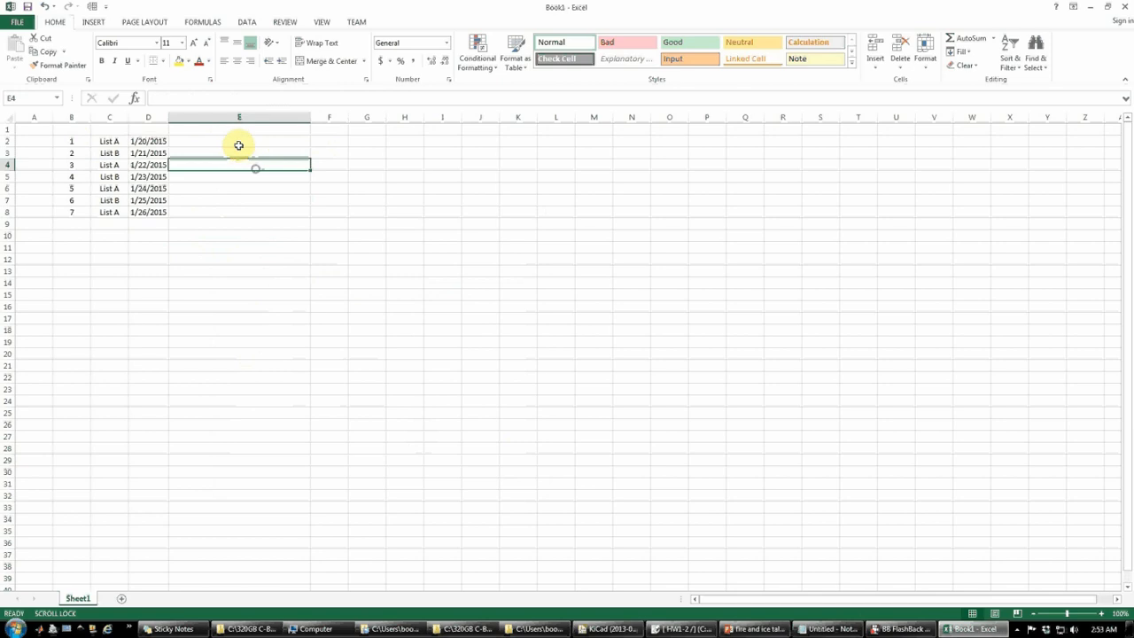
left_click(237, 140)
left_click(233, 190)
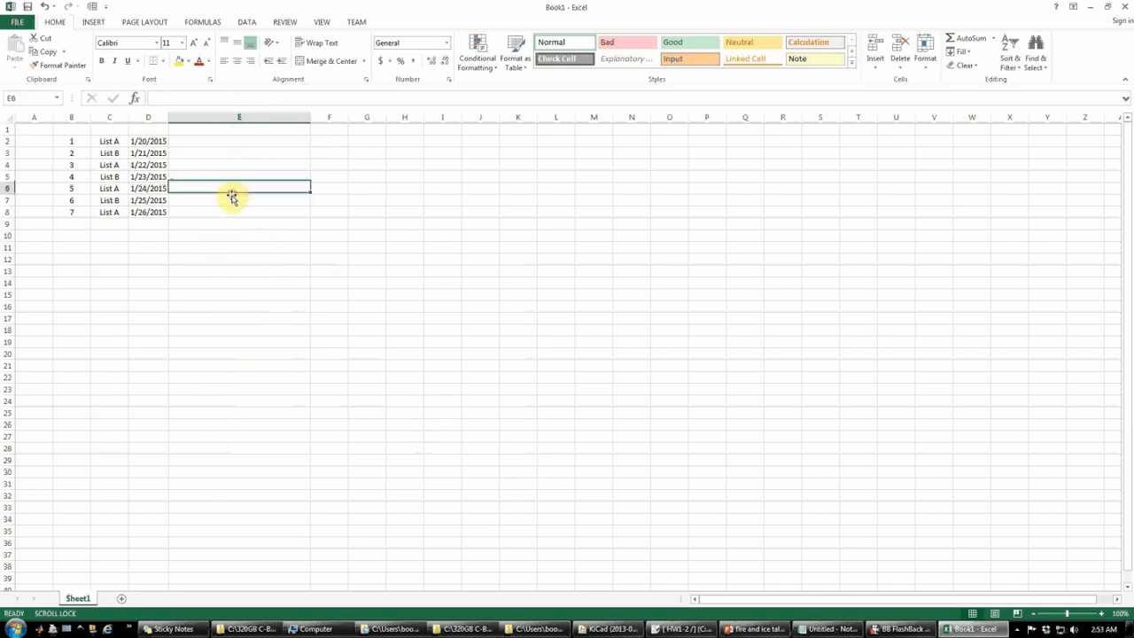
left_click(148, 284)
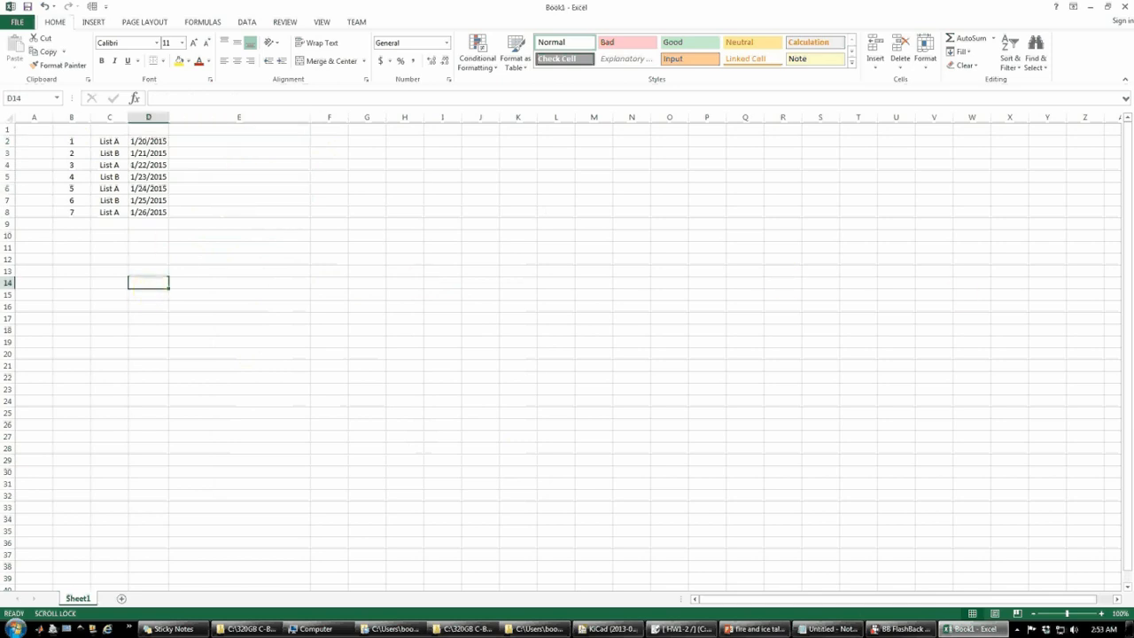